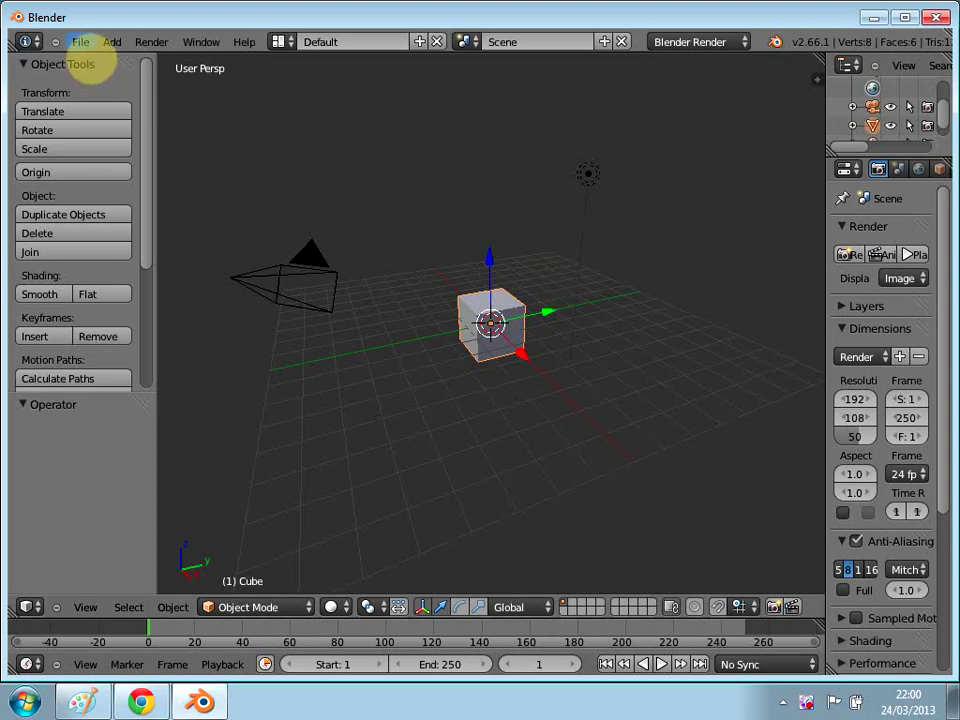
# Step: Set the scene's render engine to Cycles Render
pyautogui.click(80, 42)
pyautogui.click(129, 262)
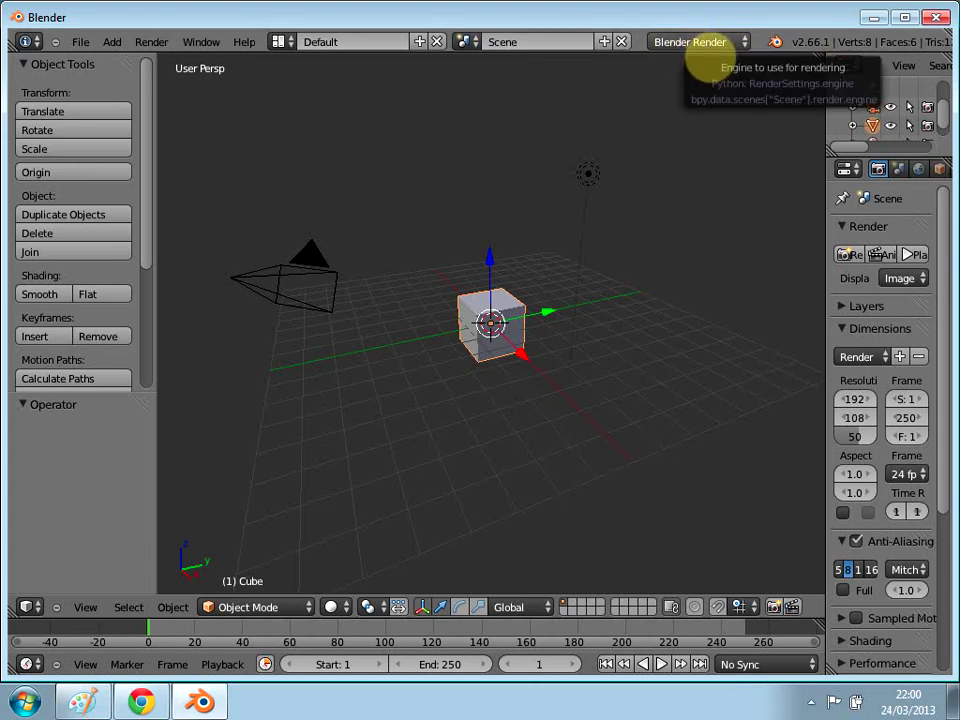
pyautogui.click(698, 42)
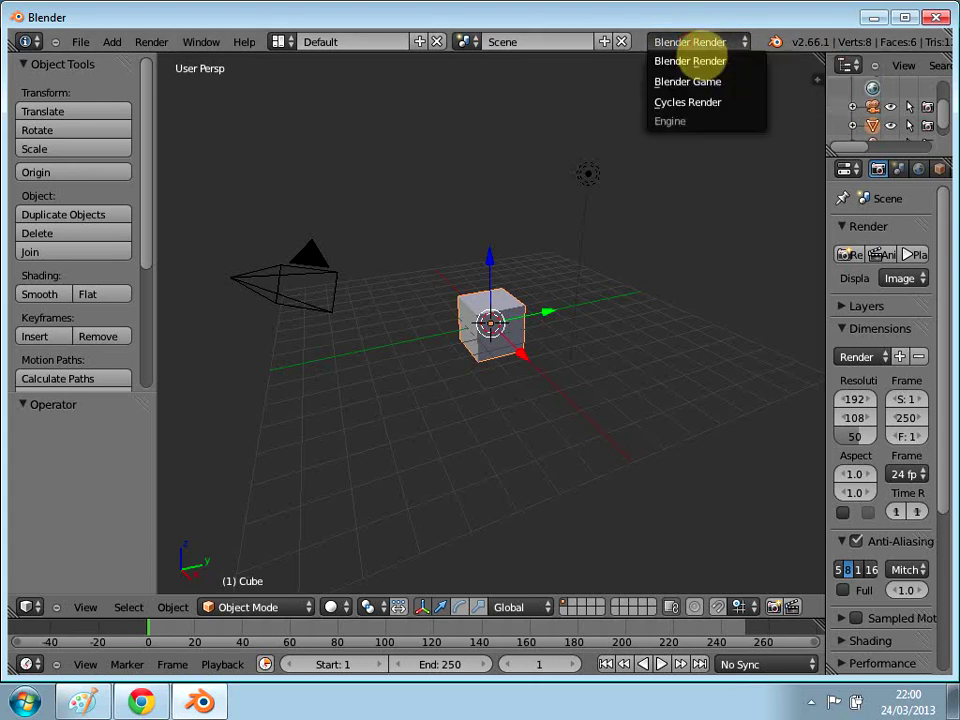
pyautogui.click(718, 42)
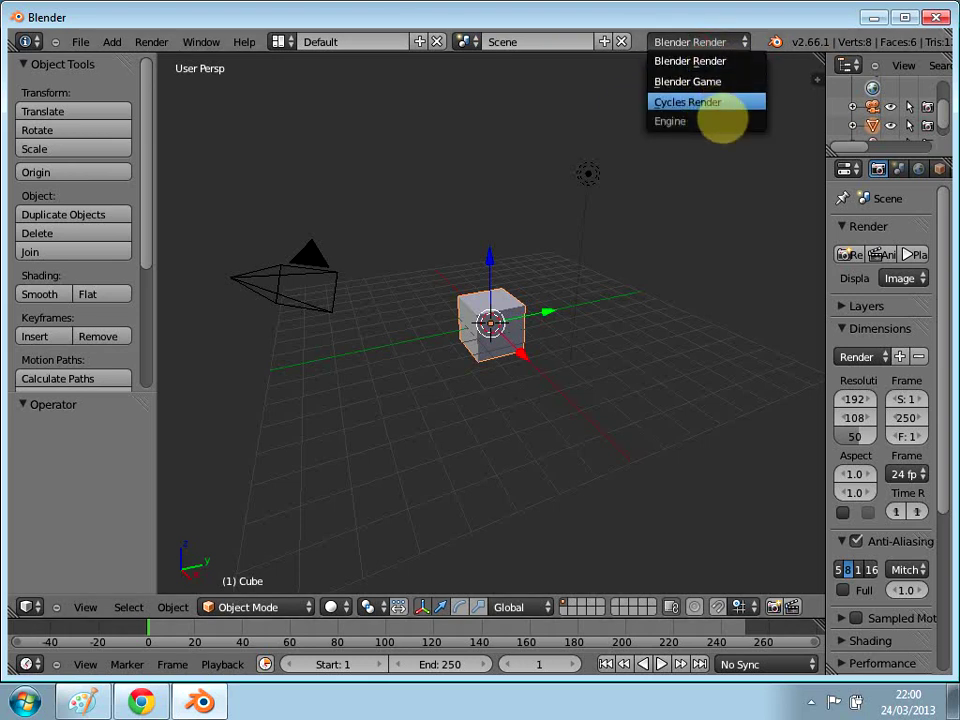
pyautogui.click(712, 104)
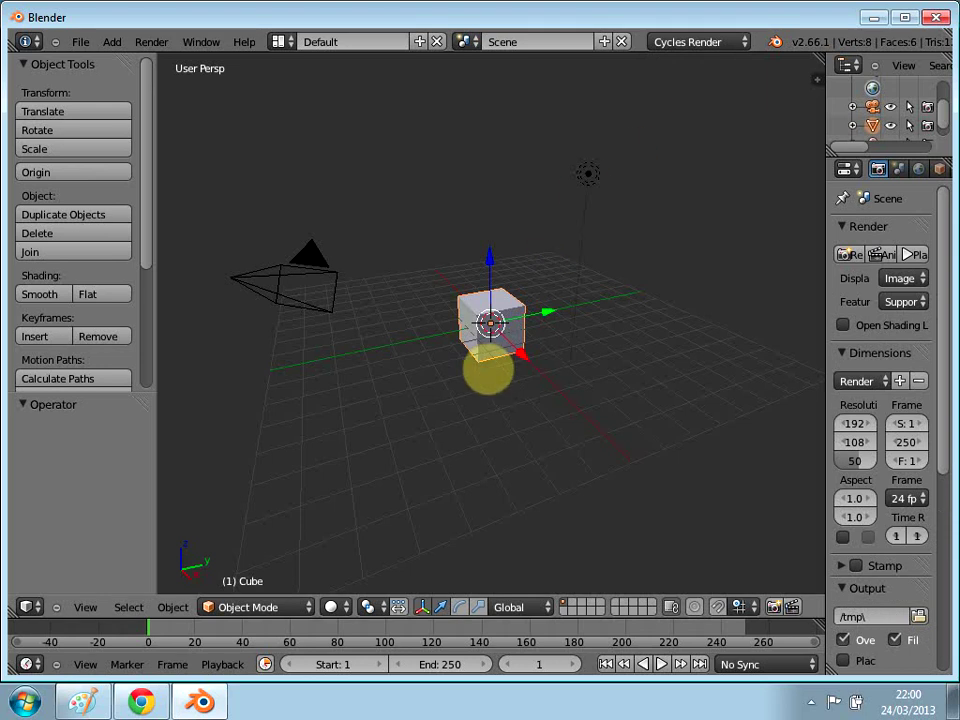
# Step: Switch the viewport to front orthographic and delete the default cube
pyautogui.press('KP_1')
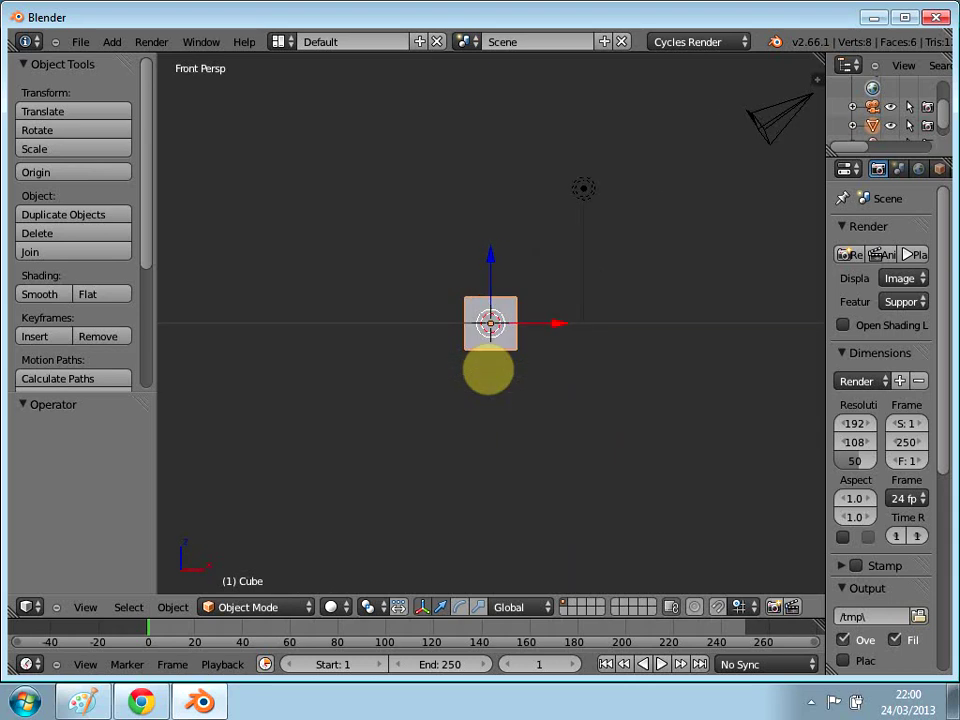
pyautogui.press('KP_5')
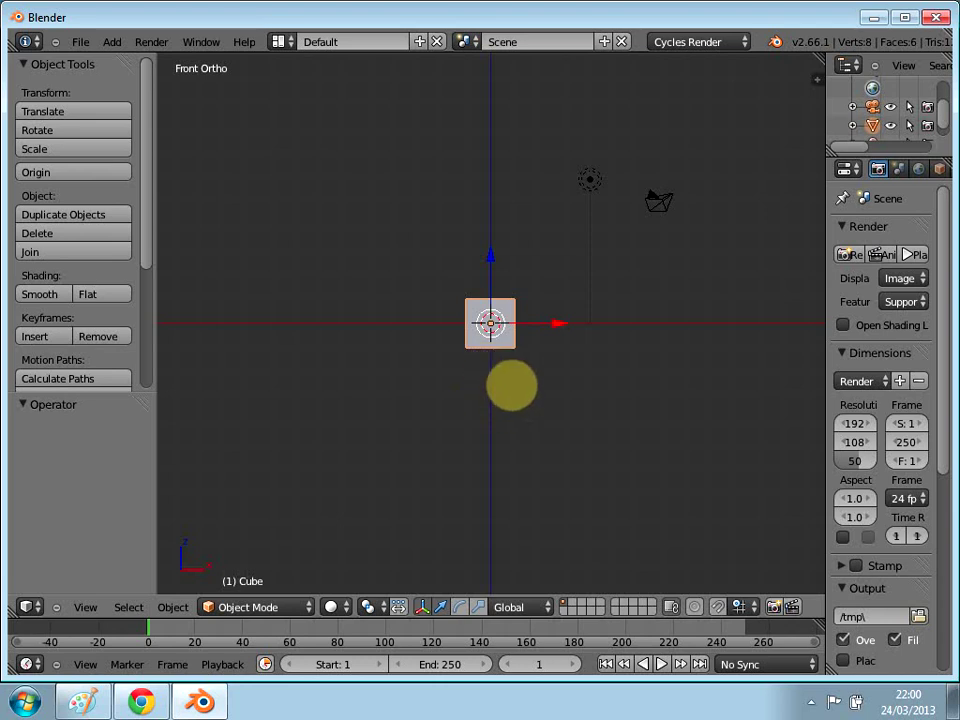
pyautogui.scroll(5, 505, 360)
pyautogui.scroll(2, 505, 360)
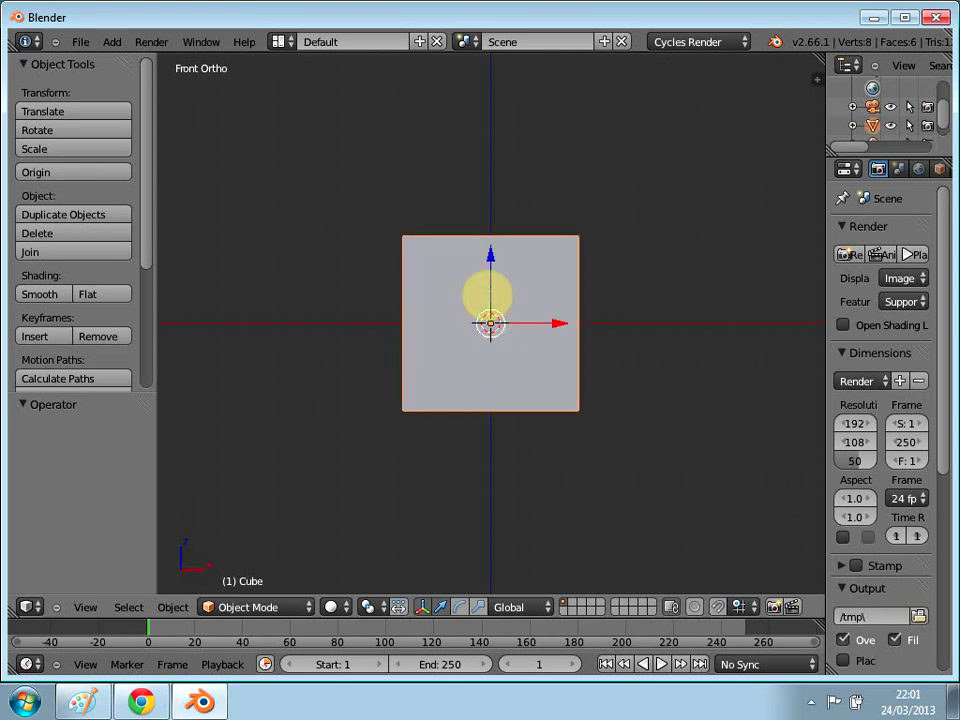
pyautogui.press('x')
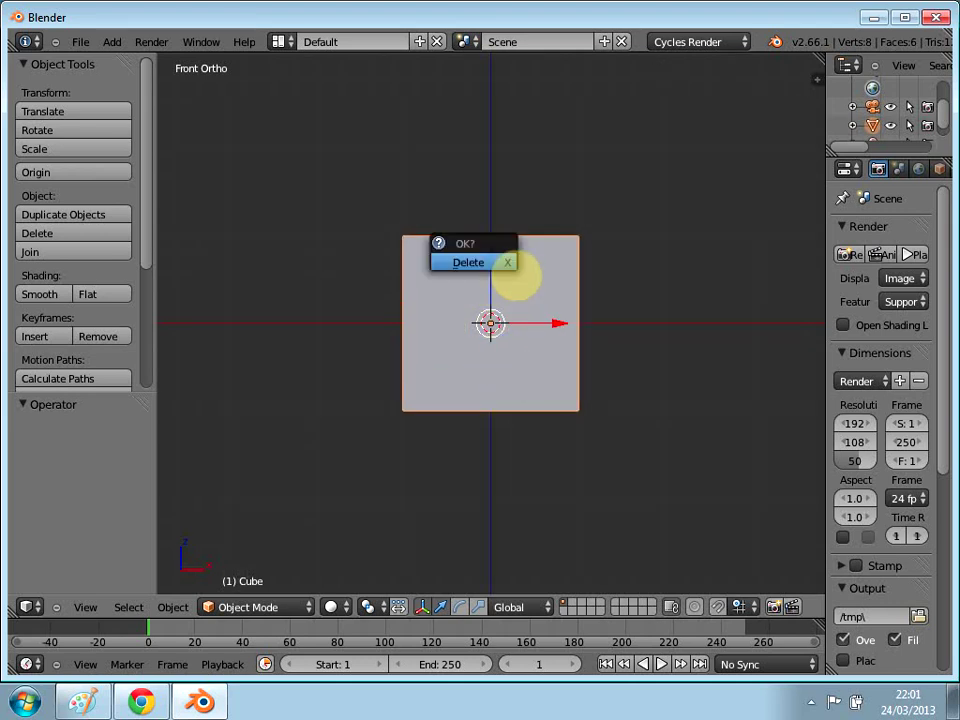
pyautogui.click(512, 264)
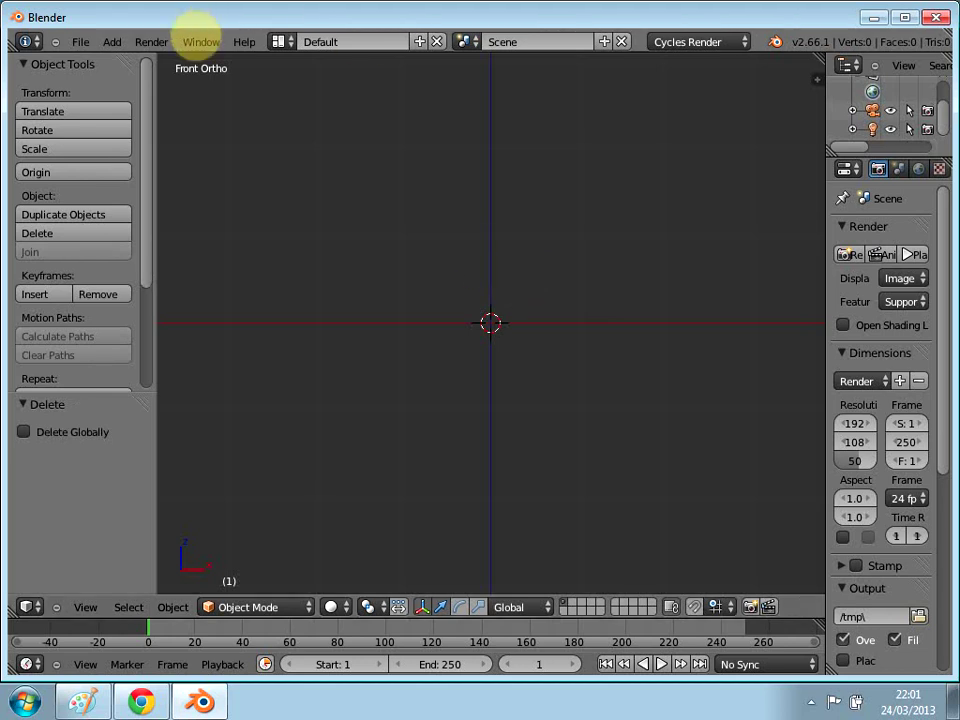
# Step: Add a cylinder mesh with 32 vertices, radius 1.000 and depth 2.000 at the scene origin
pyautogui.click(113, 43)
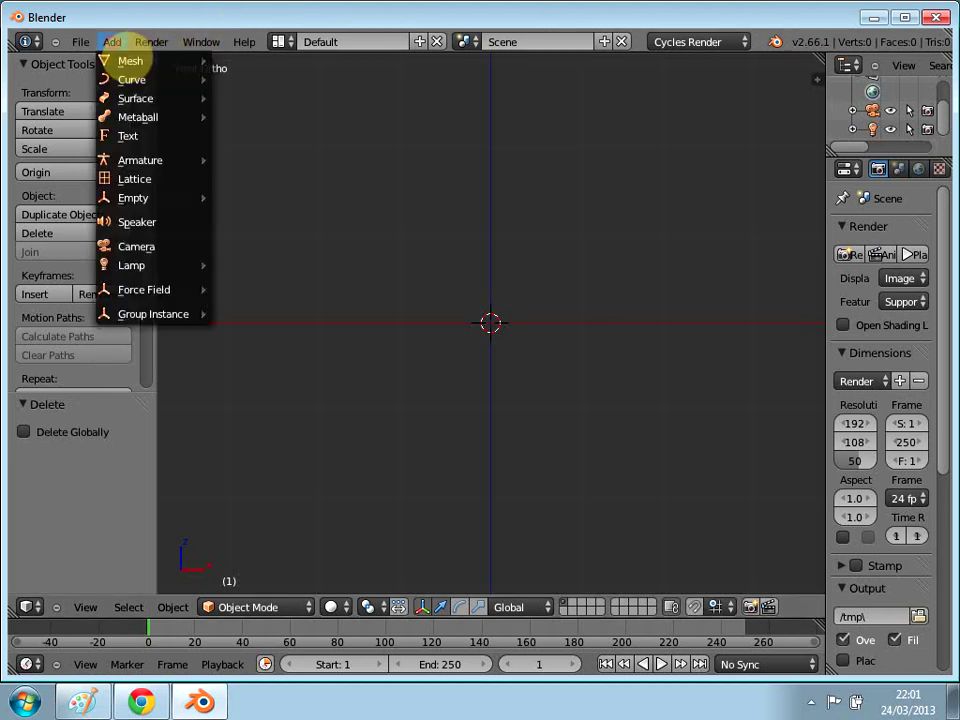
pyautogui.moveTo(160, 64)
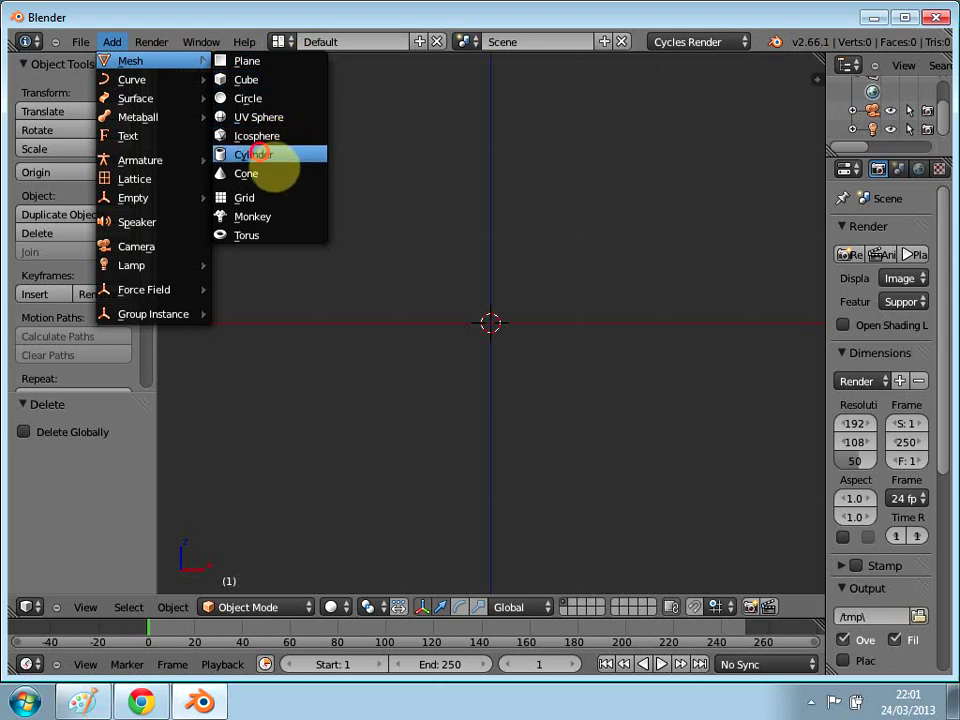
pyautogui.click(265, 156)
pyautogui.moveTo(505, 340); pyautogui.dragTo(430, 362, button='middle')
pyautogui.scroll(3, 430, 362)
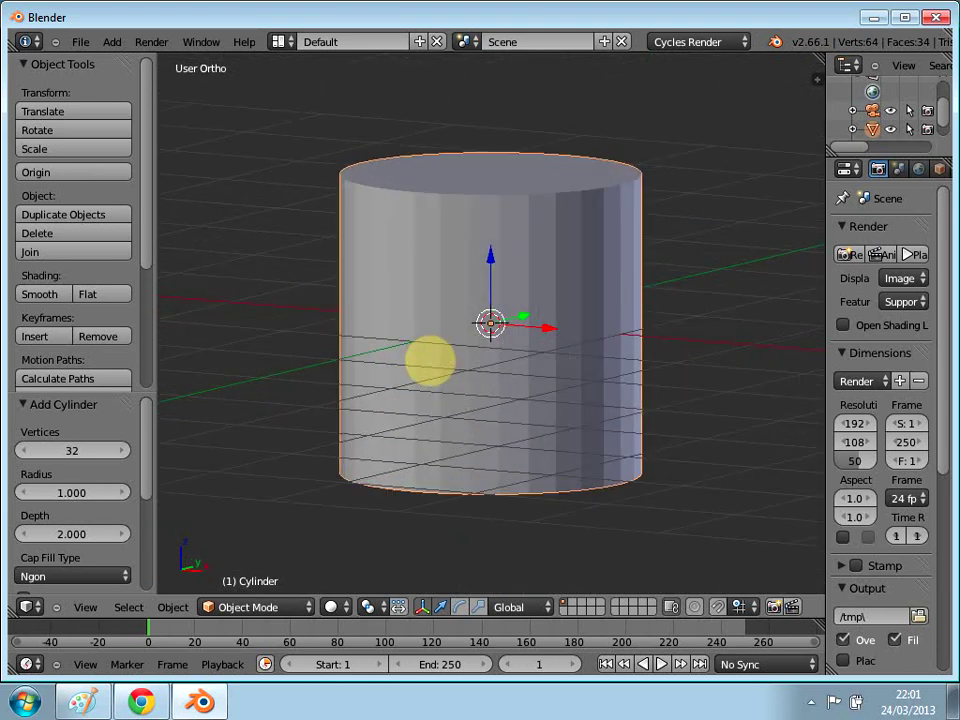
# Step: Put the cylinder into Edit Mode in the front orthographic view
pyautogui.press('KP_1')
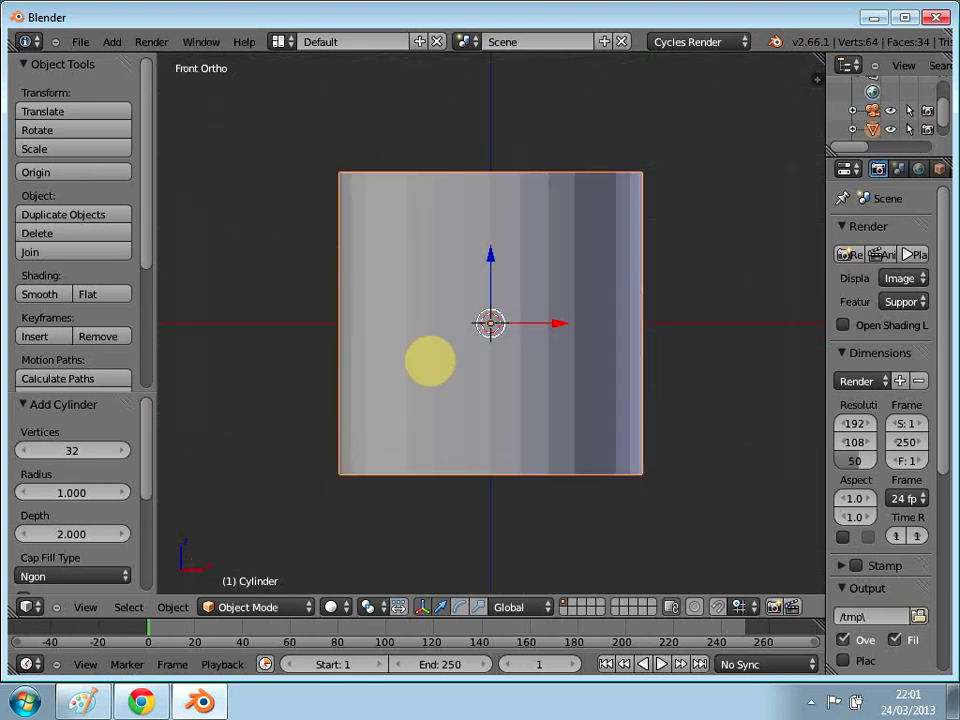
pyautogui.press('KP_5')
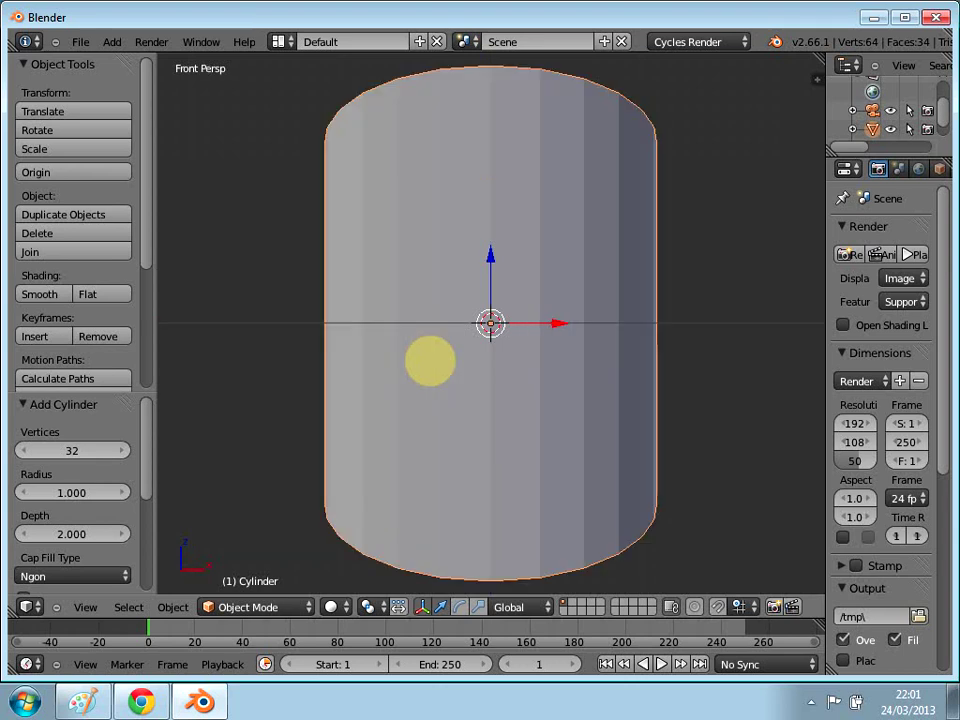
pyautogui.press('KP_5')
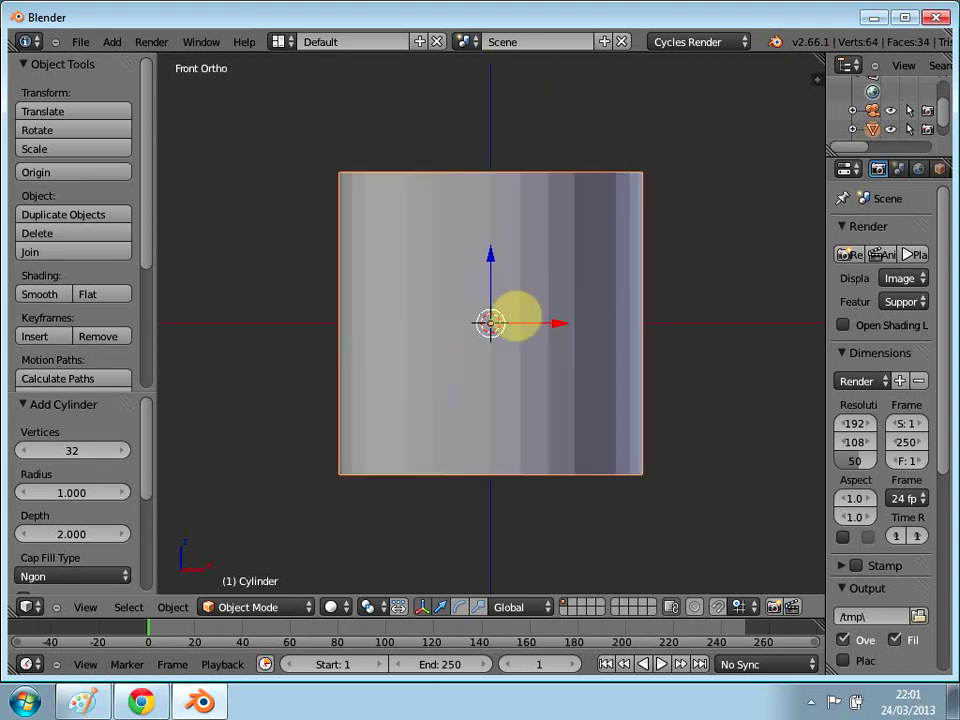
pyautogui.click(248, 607)
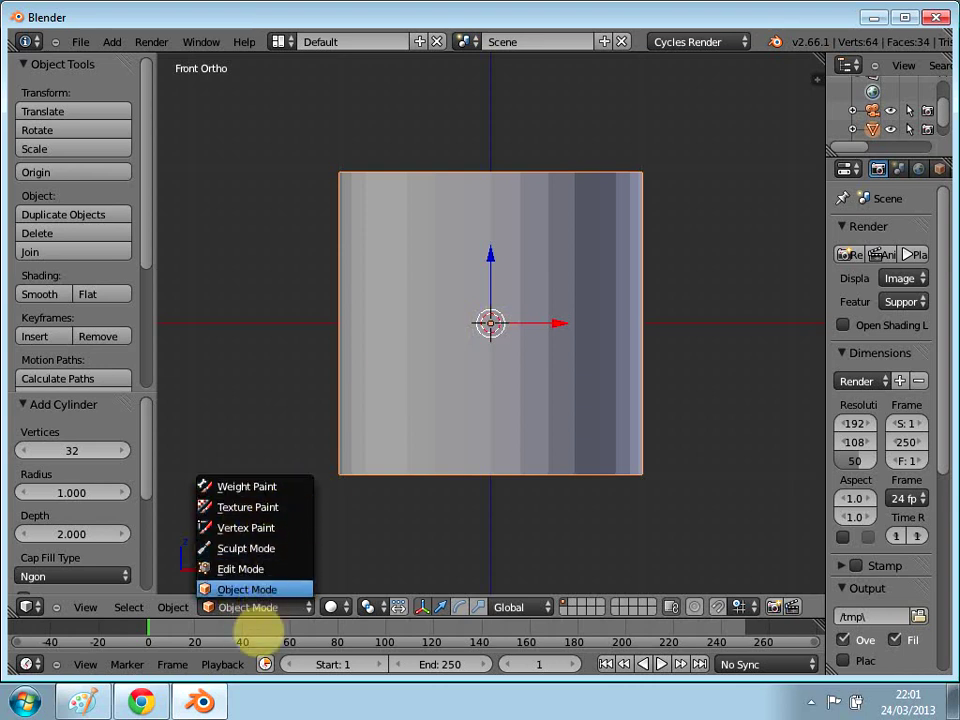
pyautogui.click(247, 589)
pyautogui.click(258, 609)
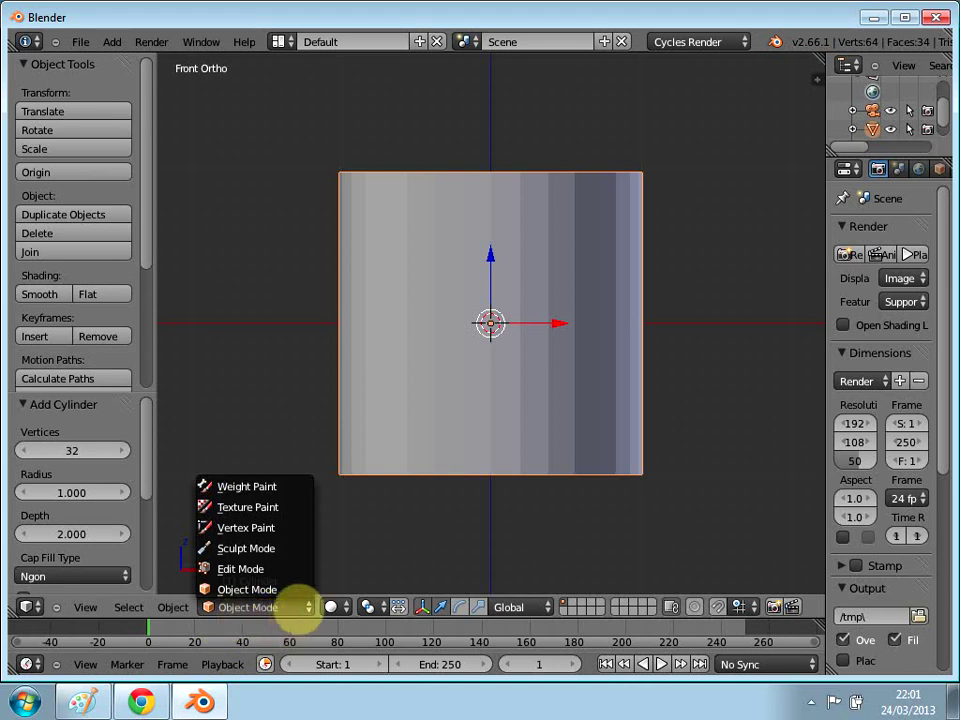
pyautogui.click(250, 570)
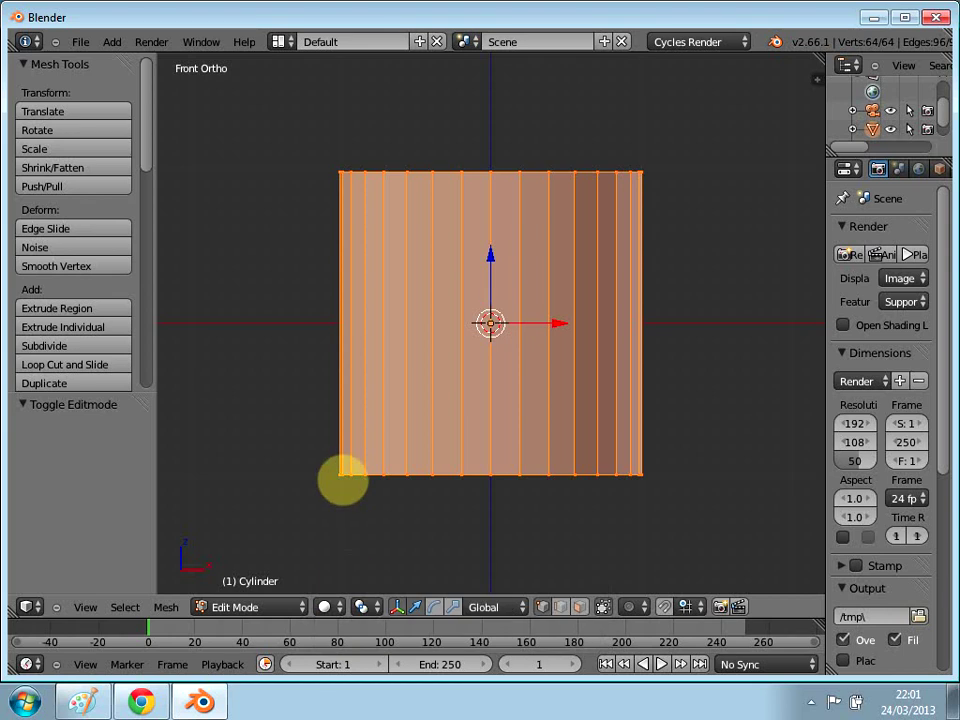
# Step: In wireframe display, box-select only the cylinder's bottom ring of vertices and scale it down to about 0.538
pyautogui.hotkey('alt', 'z')
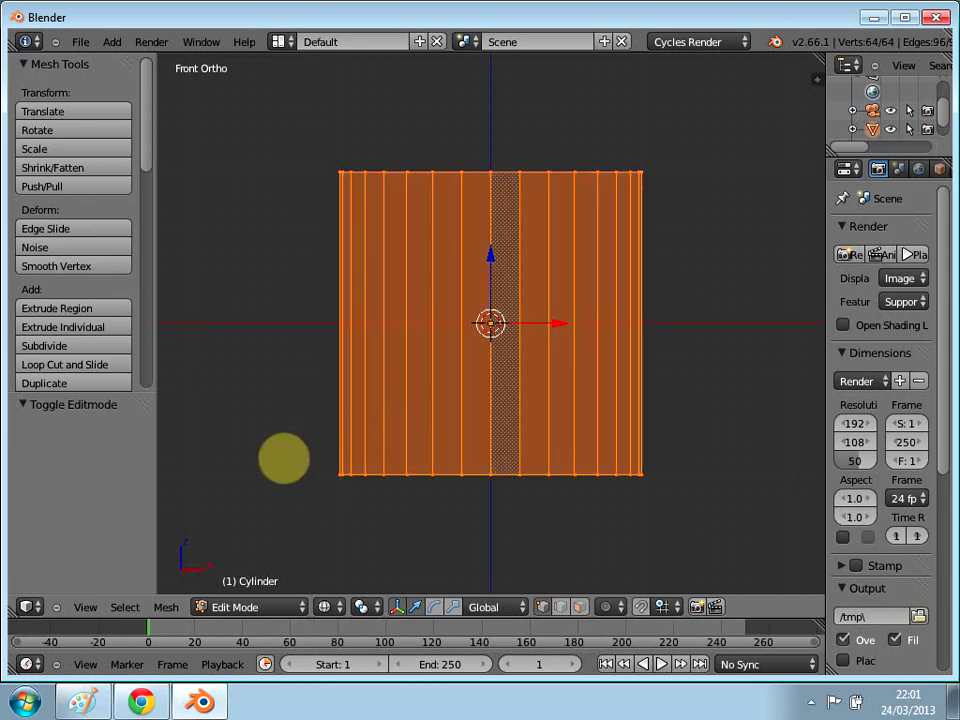
pyautogui.press('a')
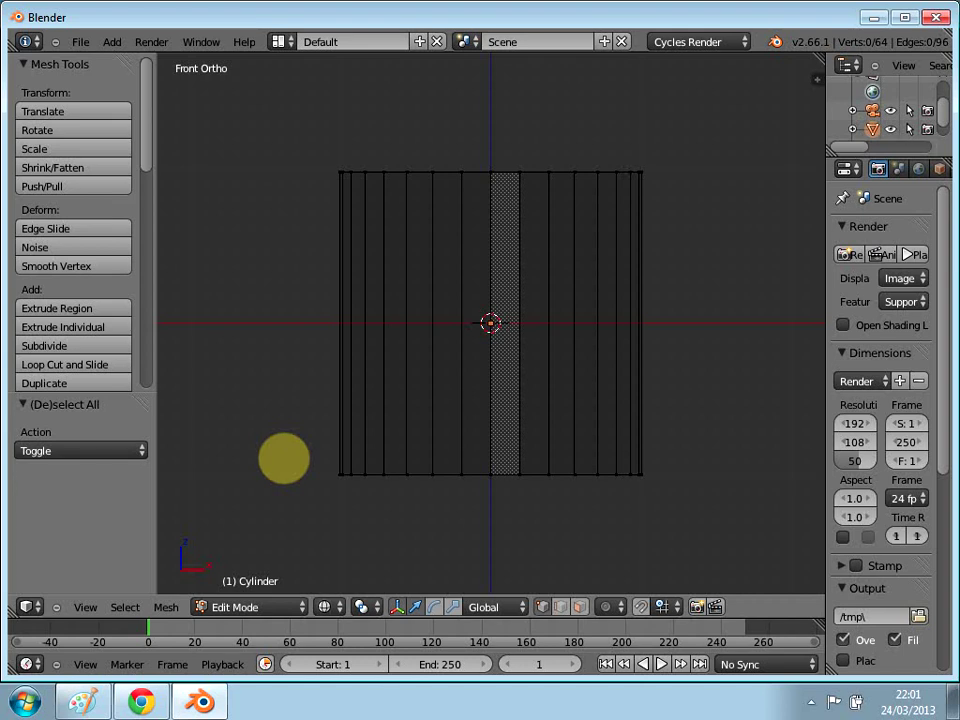
pyautogui.press('a')
pyautogui.press('a')
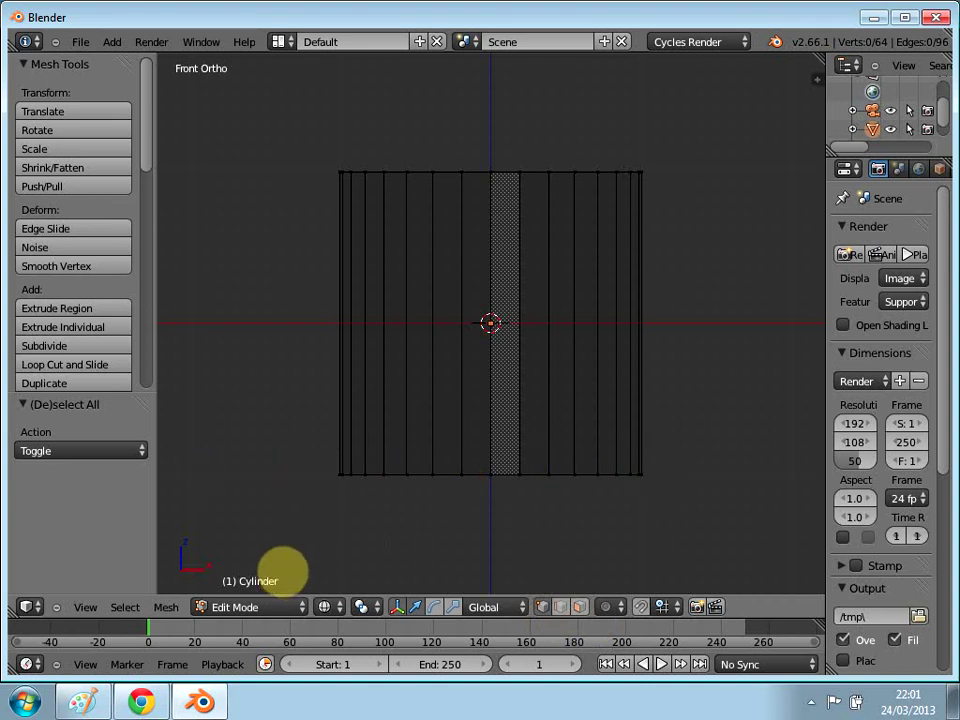
pyautogui.press('b')
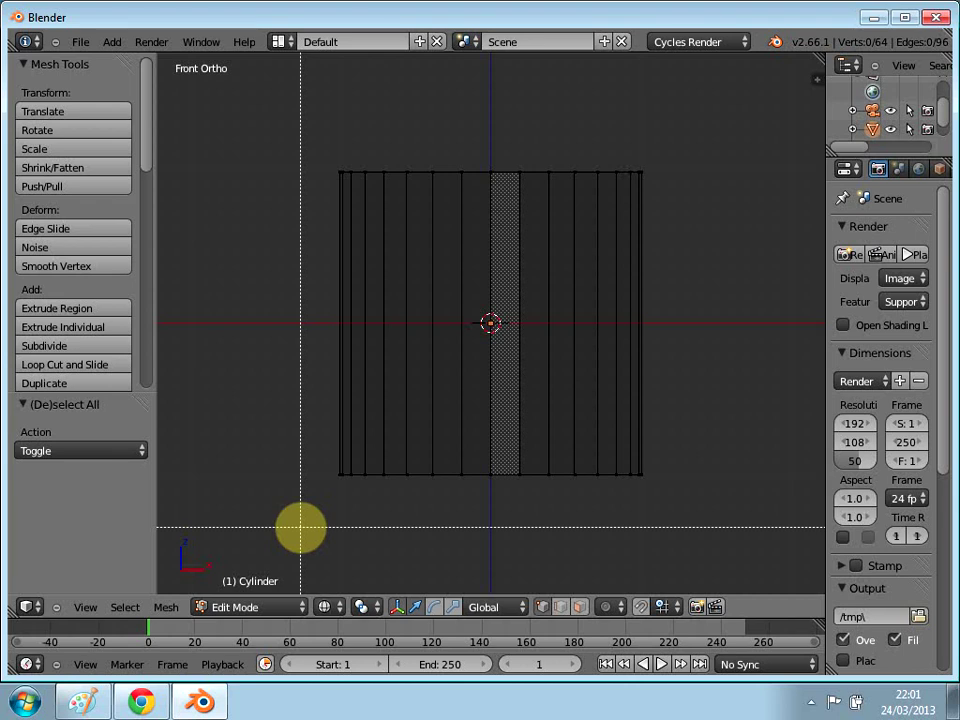
pyautogui.moveTo(299, 527); pyautogui.dragTo(716, 459)
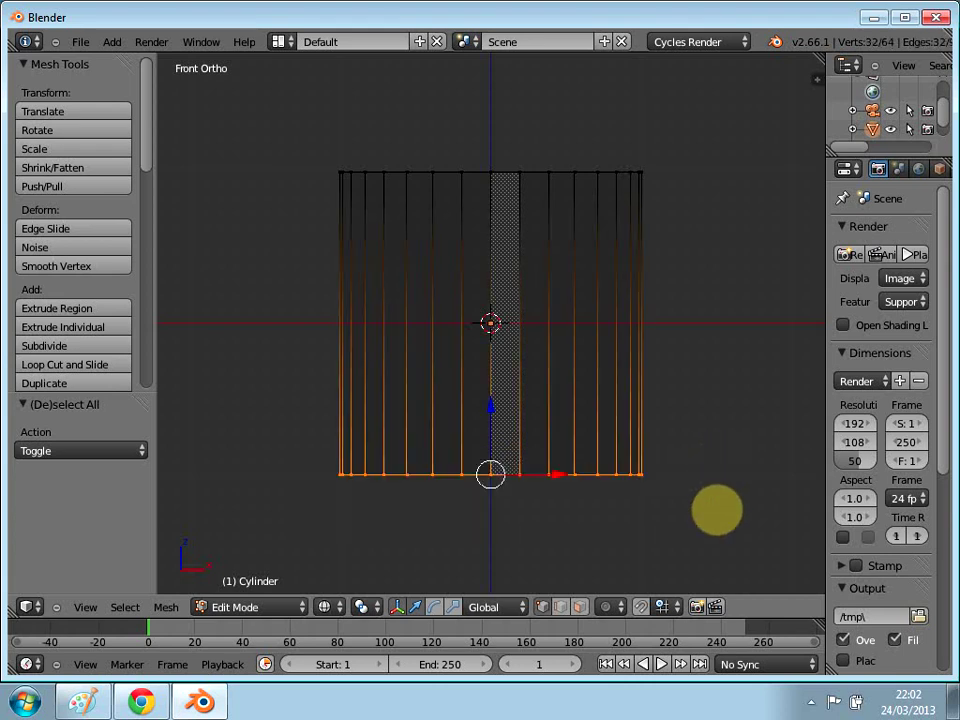
pyautogui.press('s')
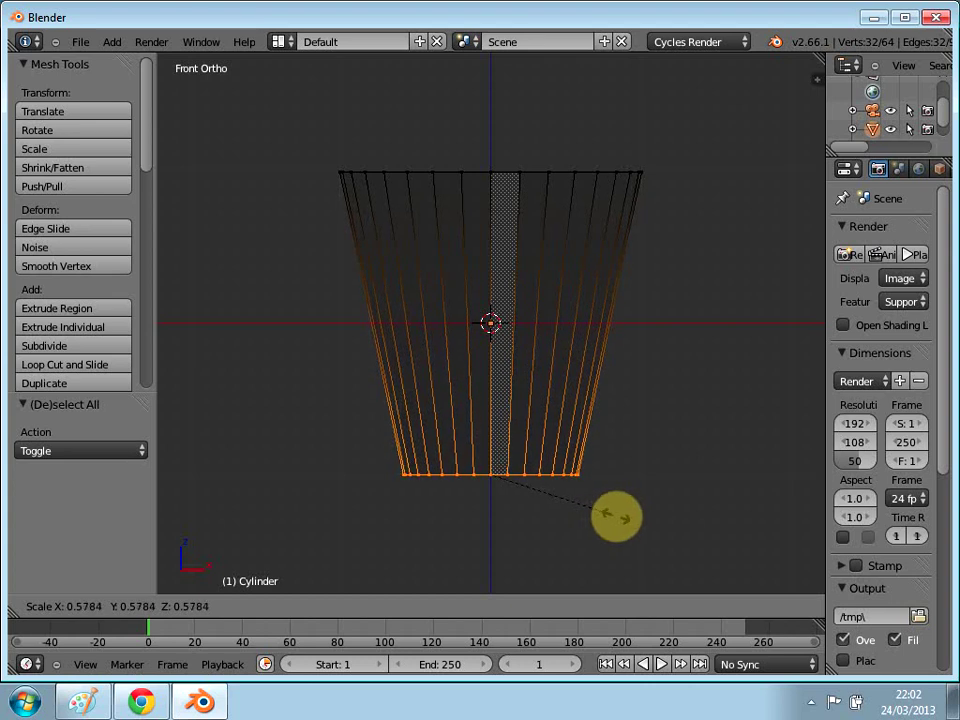
pyautogui.click(607, 516)
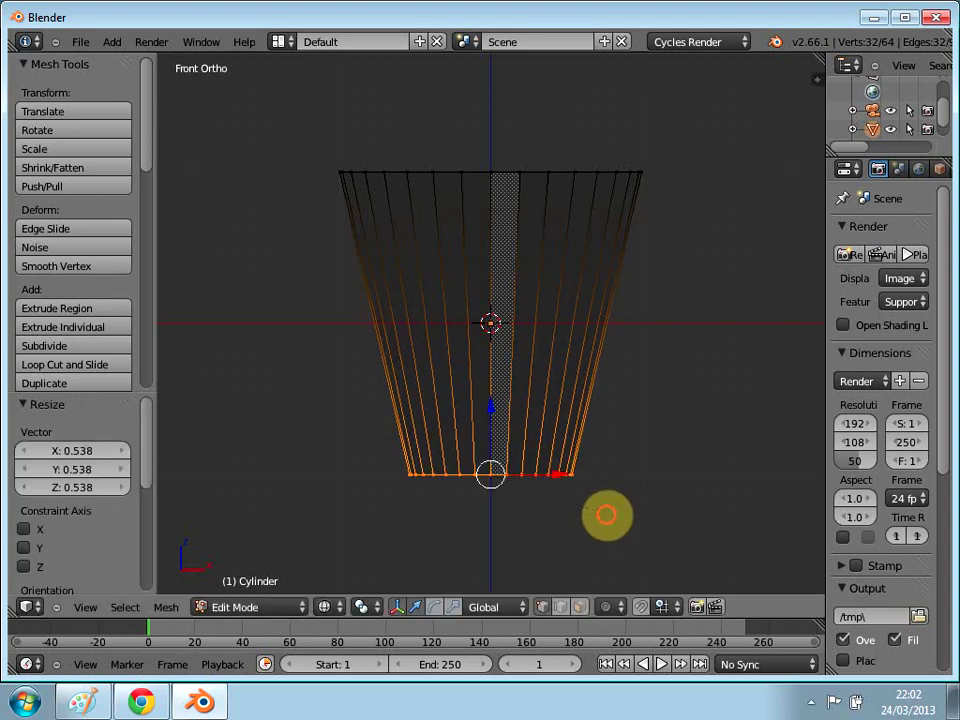
pyautogui.scroll(1, 686, 348)
pyautogui.scroll(-4, 684, 349)
pyautogui.moveTo(671, 364); pyautogui.dragTo(627, 430, button='middle')
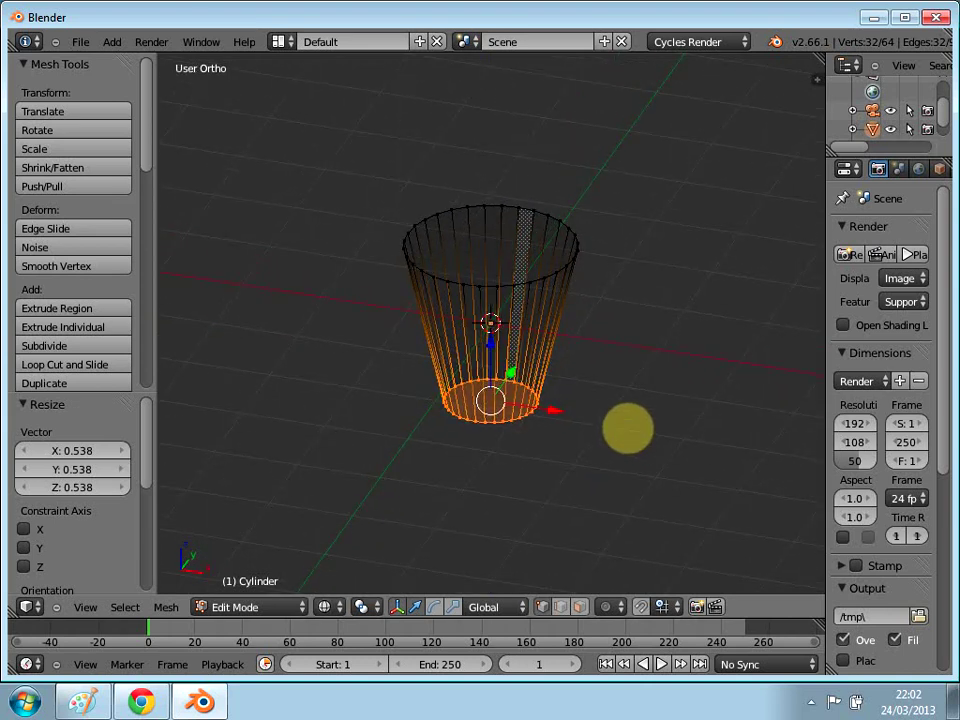
# Step: Return to solid shading and, in face select mode, delete the tapered cylinder's top face
pyautogui.press('z')
pyautogui.moveTo(576, 396); pyautogui.dragTo(596, 439, button='middle')
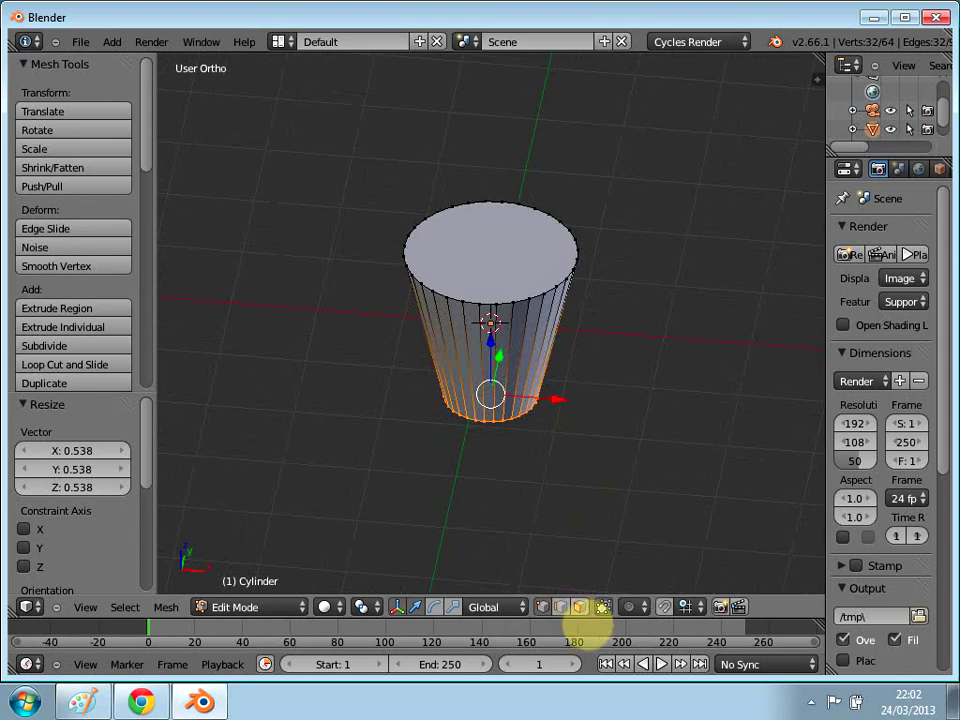
pyautogui.click(603, 607)
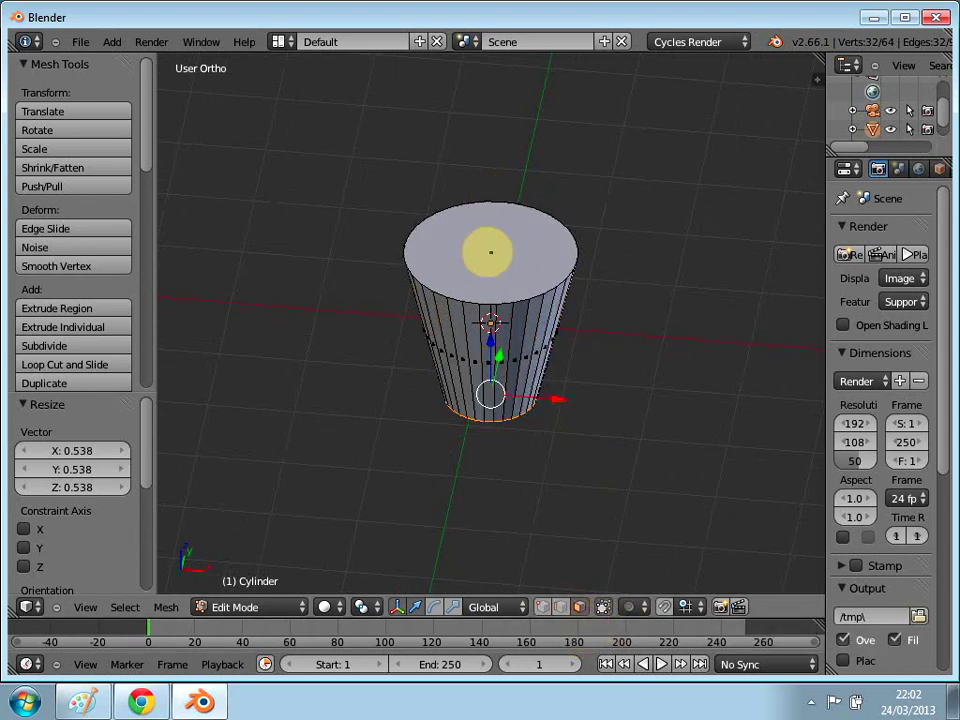
pyautogui.rightClick(493, 251)
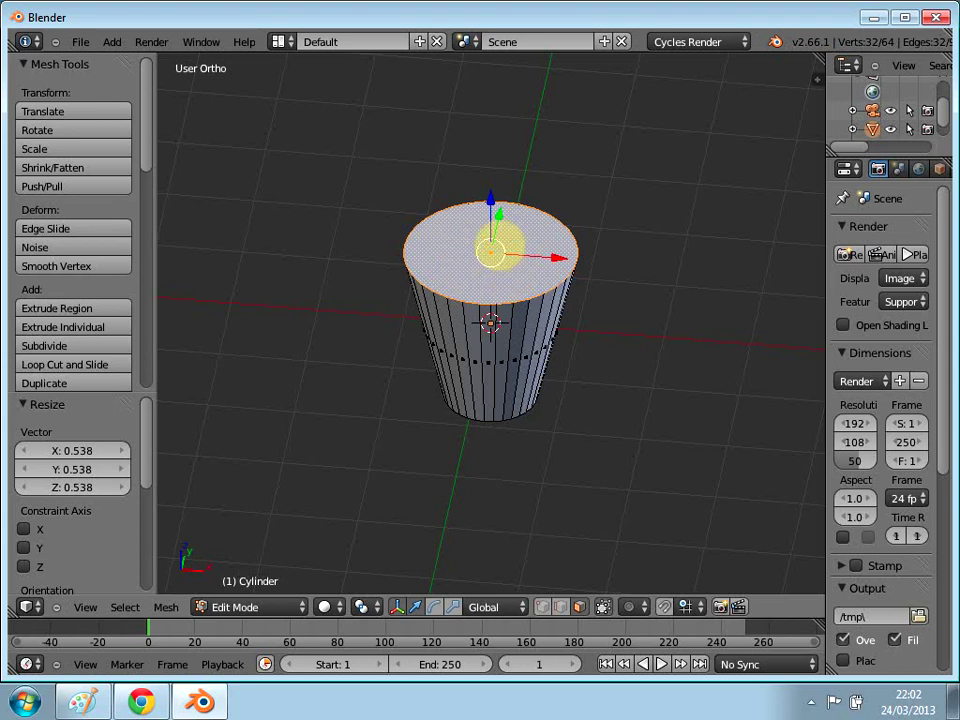
pyautogui.press('x')
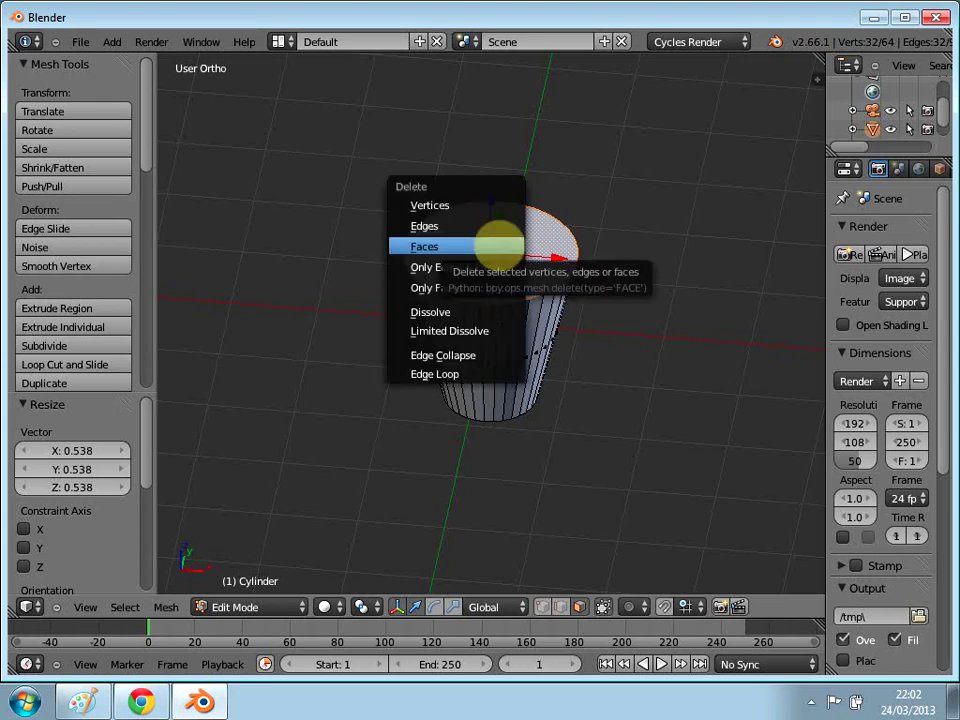
pyautogui.click(497, 246)
pyautogui.moveTo(508, 325); pyautogui.dragTo(510, 201, button='middle')
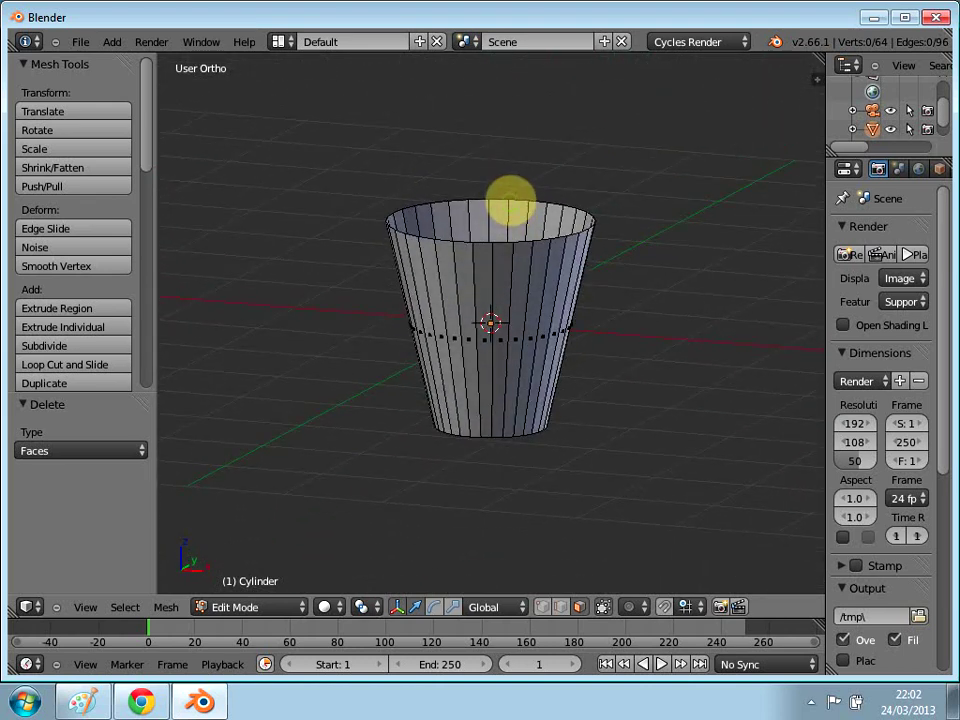
# Step: Inspect the open cup shape in Object Mode, and return to Edit Mode
pyautogui.press('KP_1')
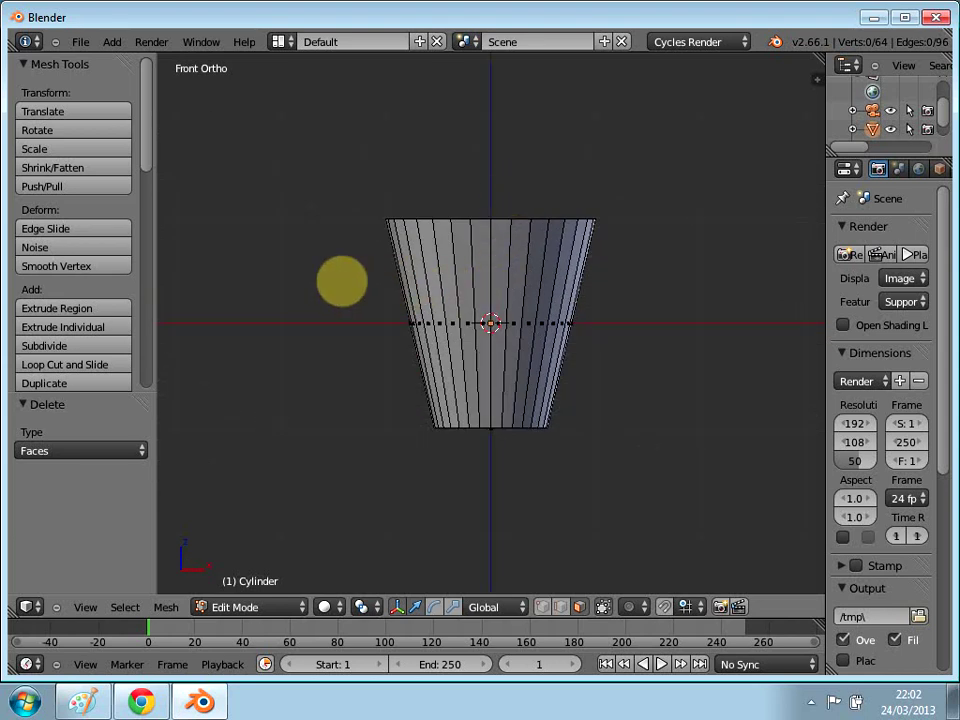
pyautogui.moveTo(452, 343)
pyautogui.mouseDown(button='middle')
pyautogui.moveTo(456, 328)
pyautogui.moveTo(452, 365)
pyautogui.mouseUp(button='middle')
pyautogui.press('Tab')
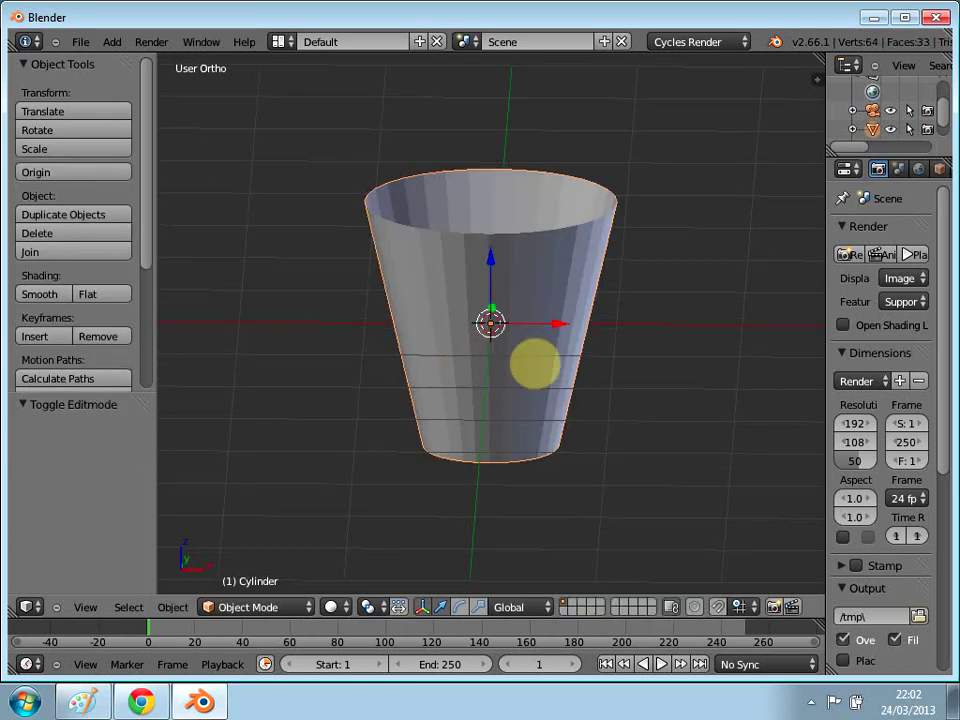
pyautogui.scroll(3, 470, 322)
pyautogui.scroll(-3, 470, 322)
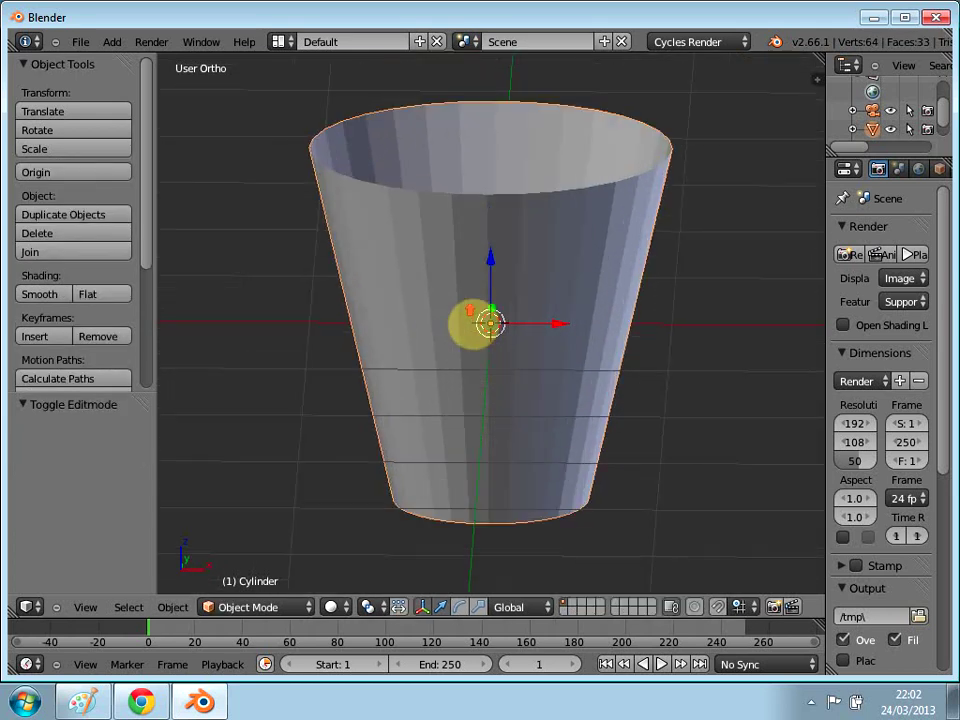
pyautogui.press('Tab')
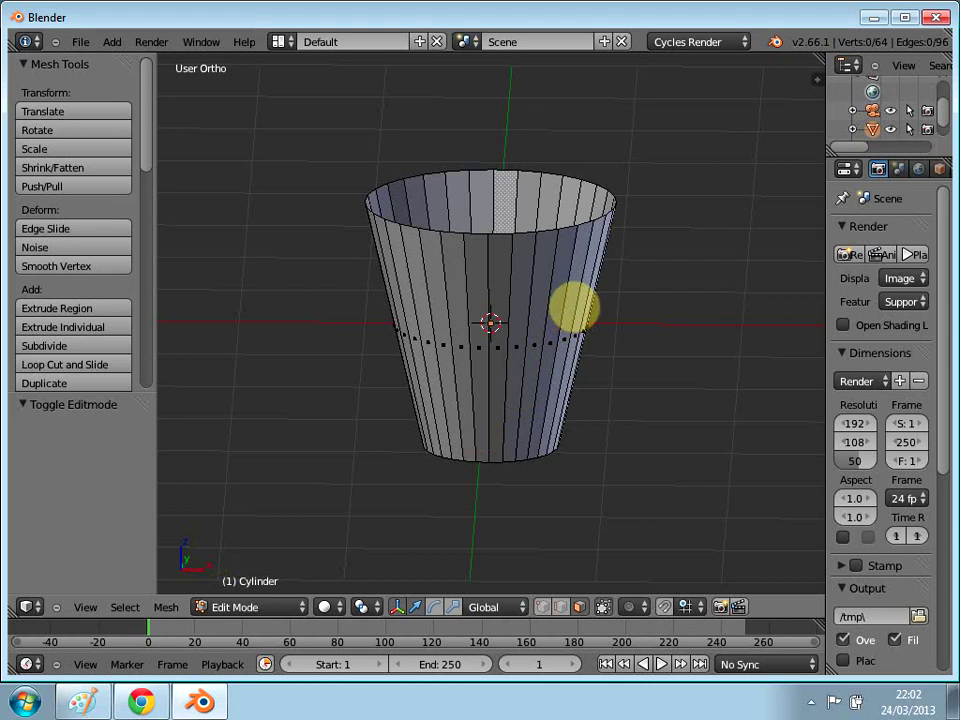
# Step: Return the cup to Object Mode and apply smooth shading to it
pyautogui.press('Tab')
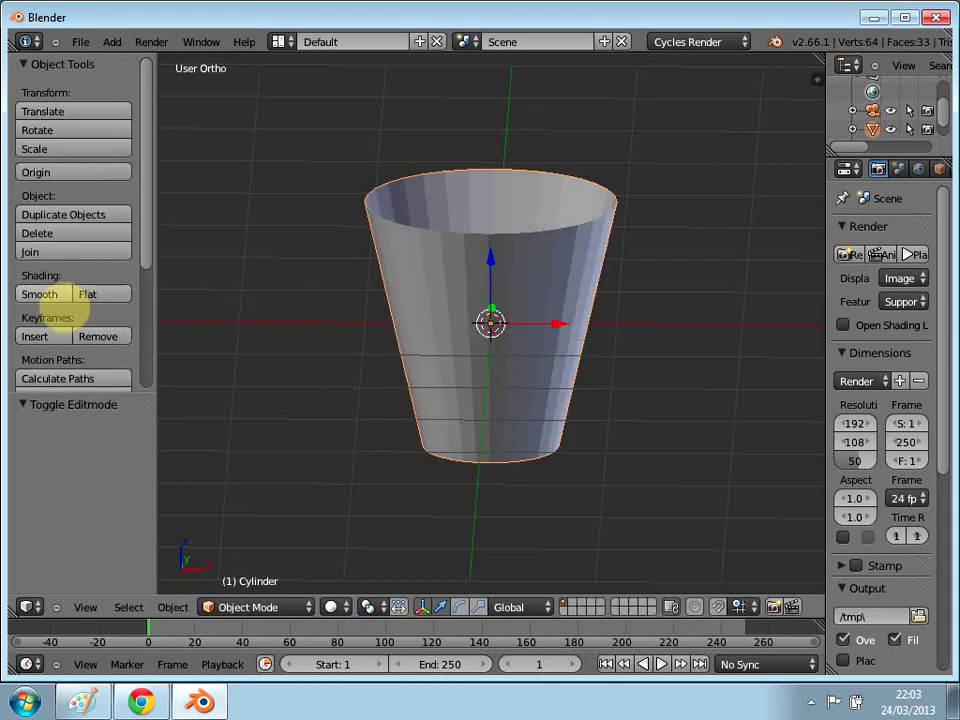
pyautogui.scroll(-3, 158, 262)
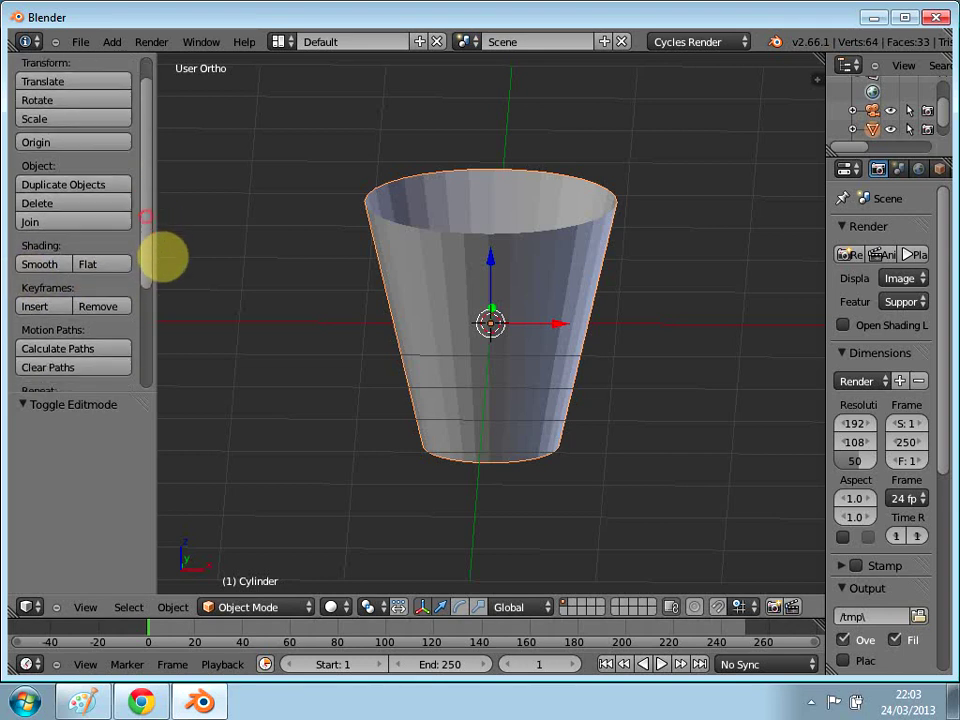
pyautogui.scroll(-1, 158, 264)
pyautogui.click(40, 226)
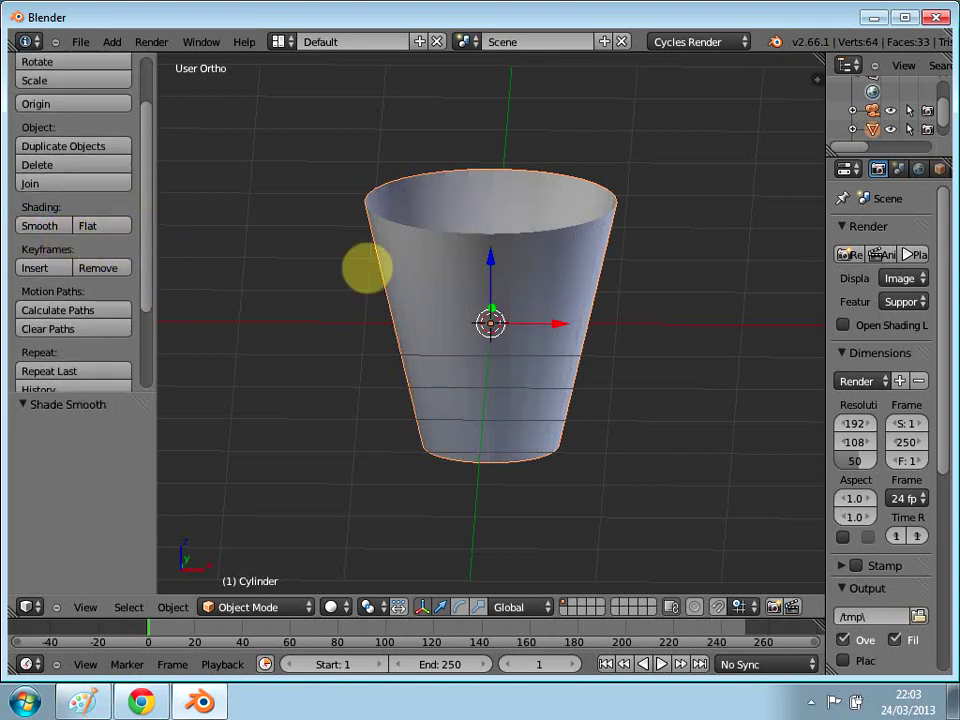
pyautogui.moveTo(551, 379); pyautogui.dragTo(553, 345, button='middle')
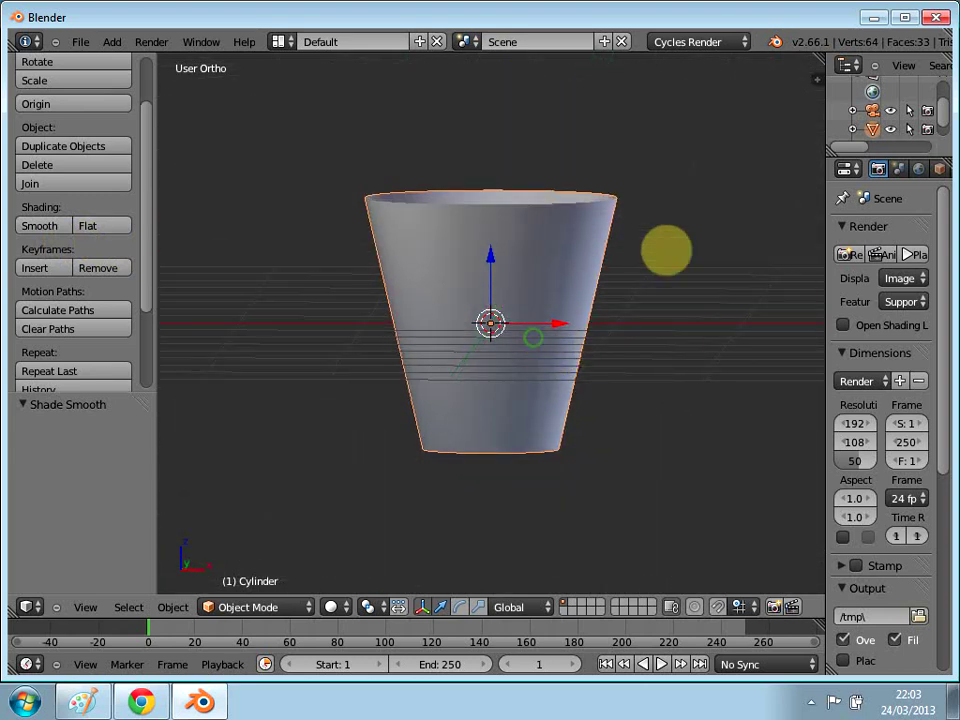
# Step: Widen the properties area and give the cup a new material with a Glass BSDF surface
pyautogui.press('Tab')
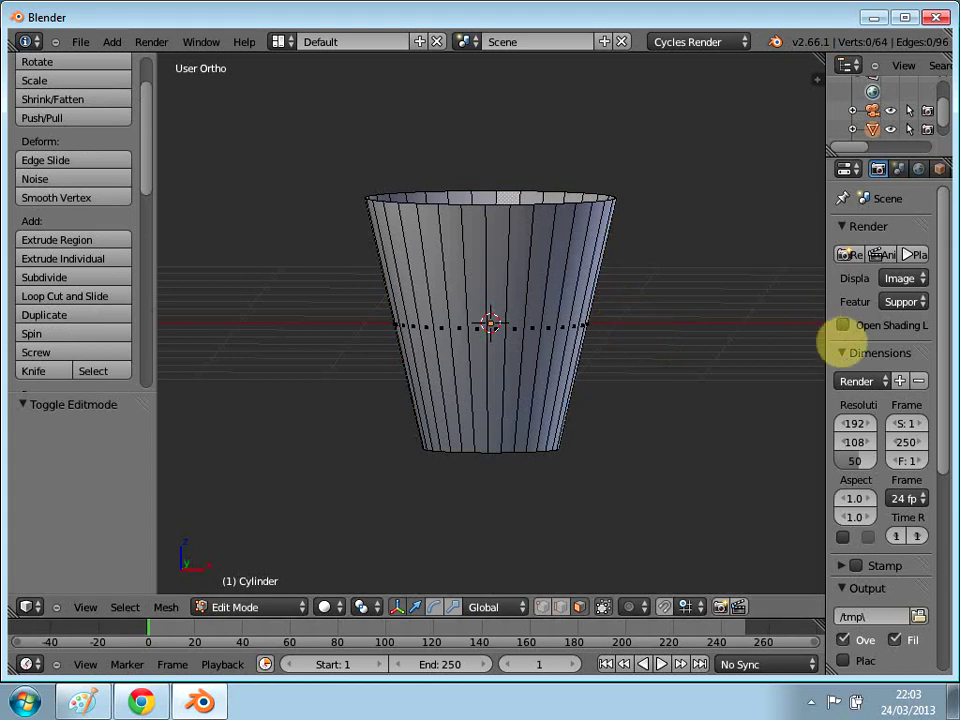
pyautogui.moveTo(824, 338); pyautogui.dragTo(747, 357)
pyautogui.press('Tab')
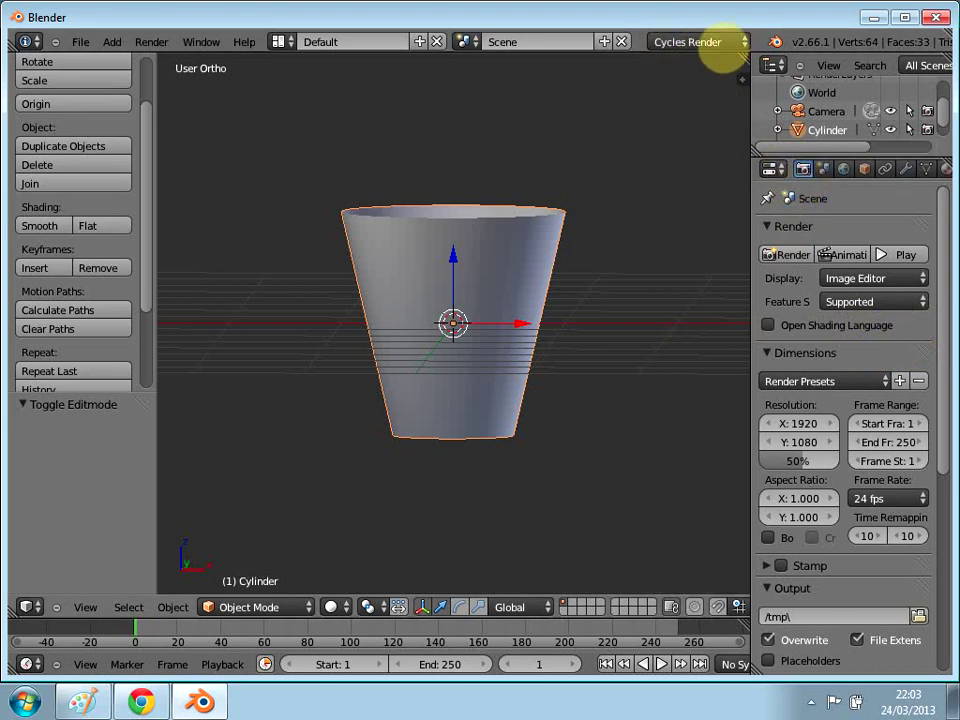
pyautogui.hscroll(2, 913, 166)
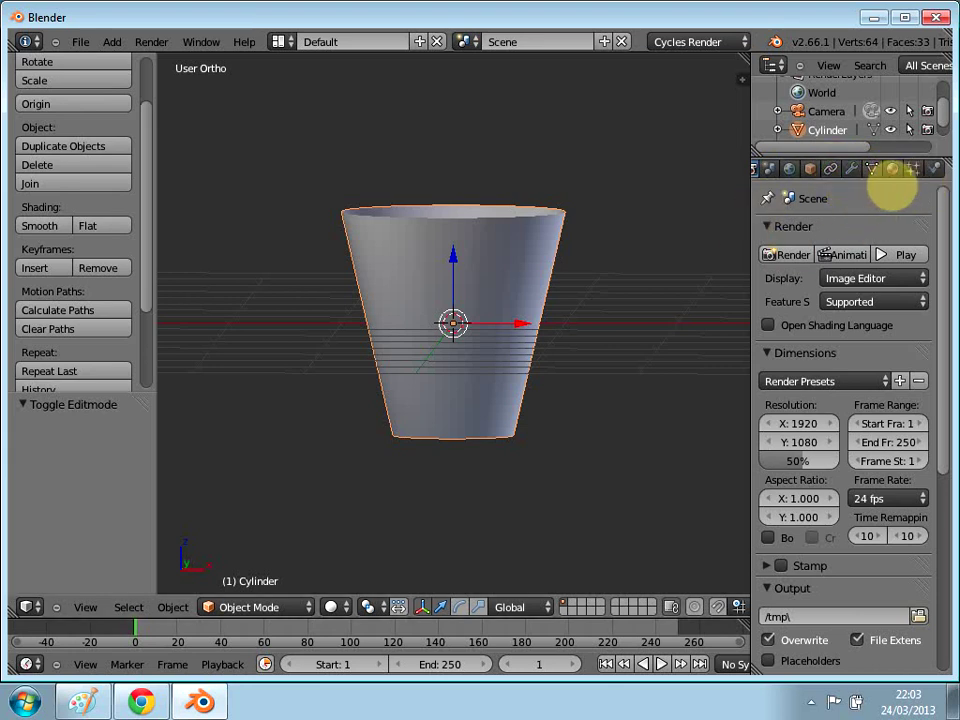
pyautogui.click(896, 170)
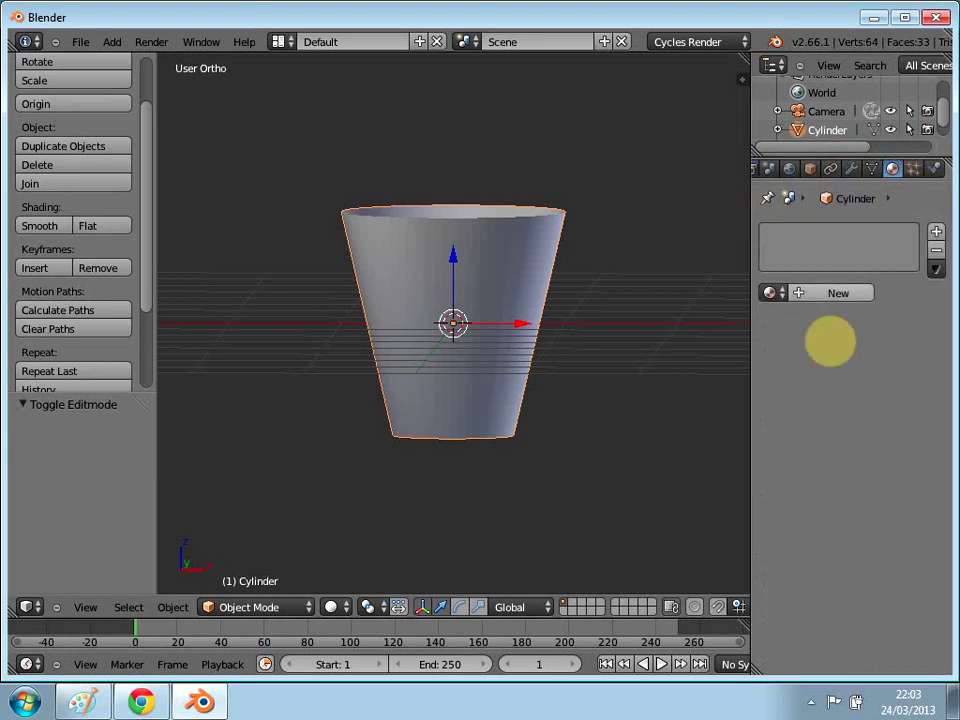
pyautogui.click(821, 292)
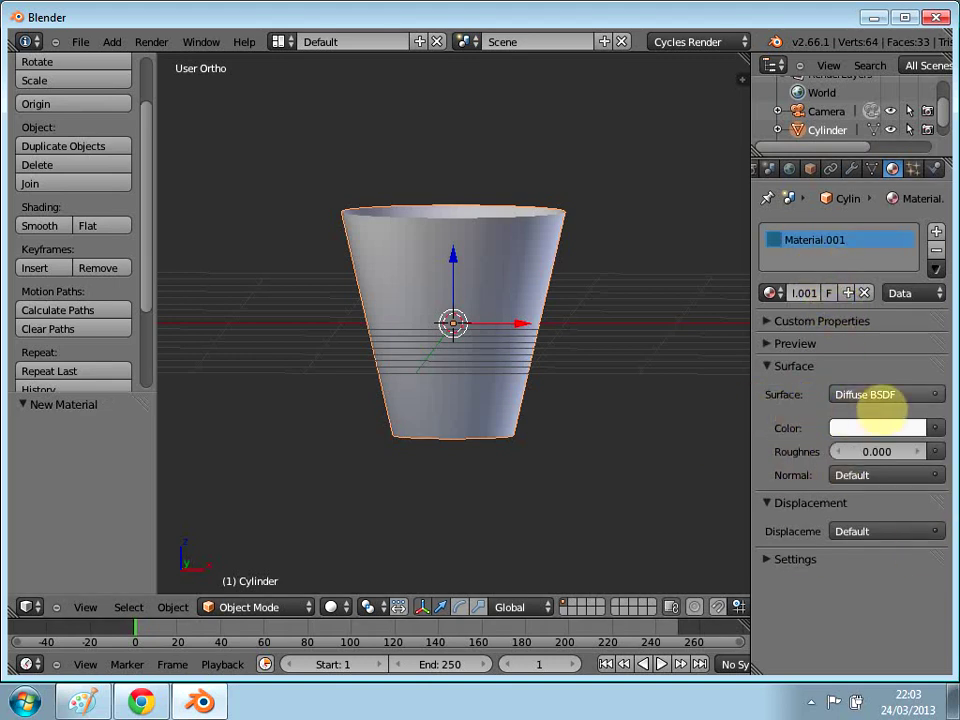
pyautogui.click(873, 396)
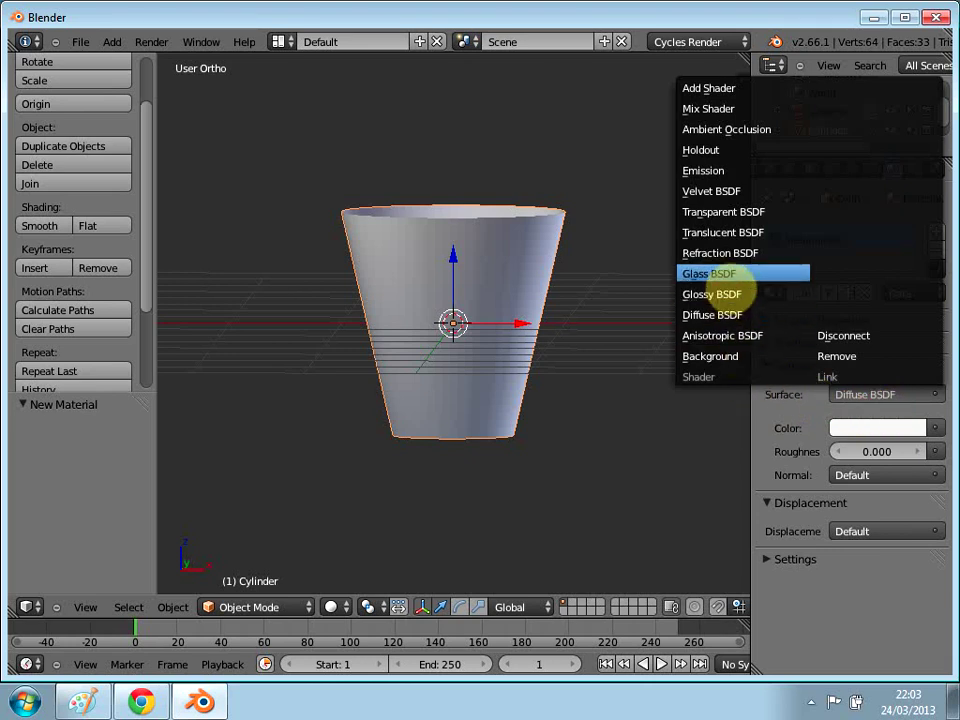
pyautogui.click(722, 276)
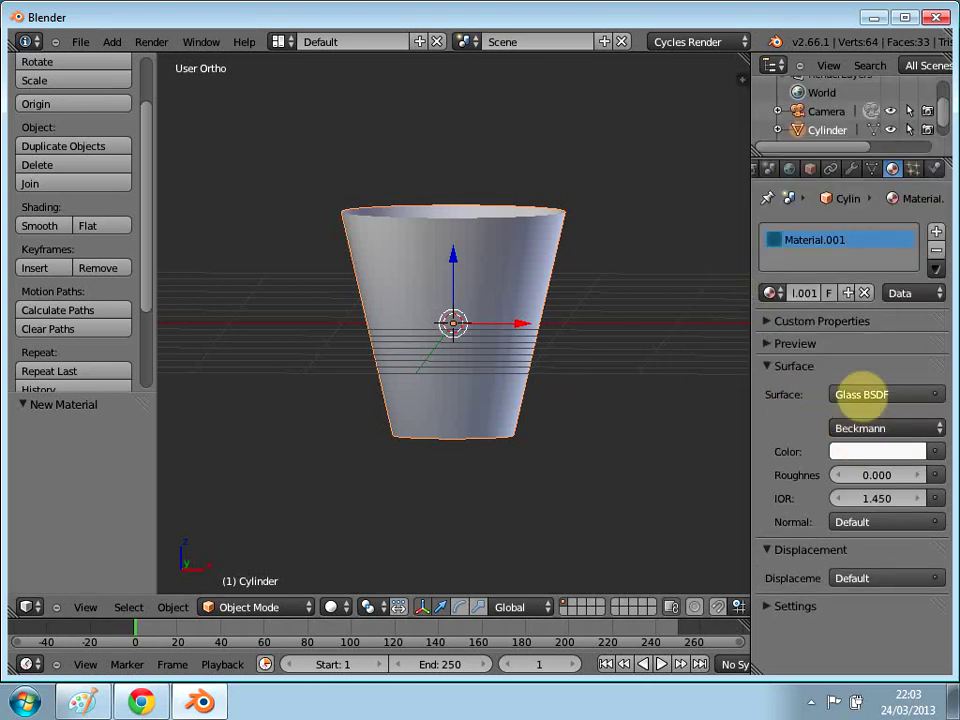
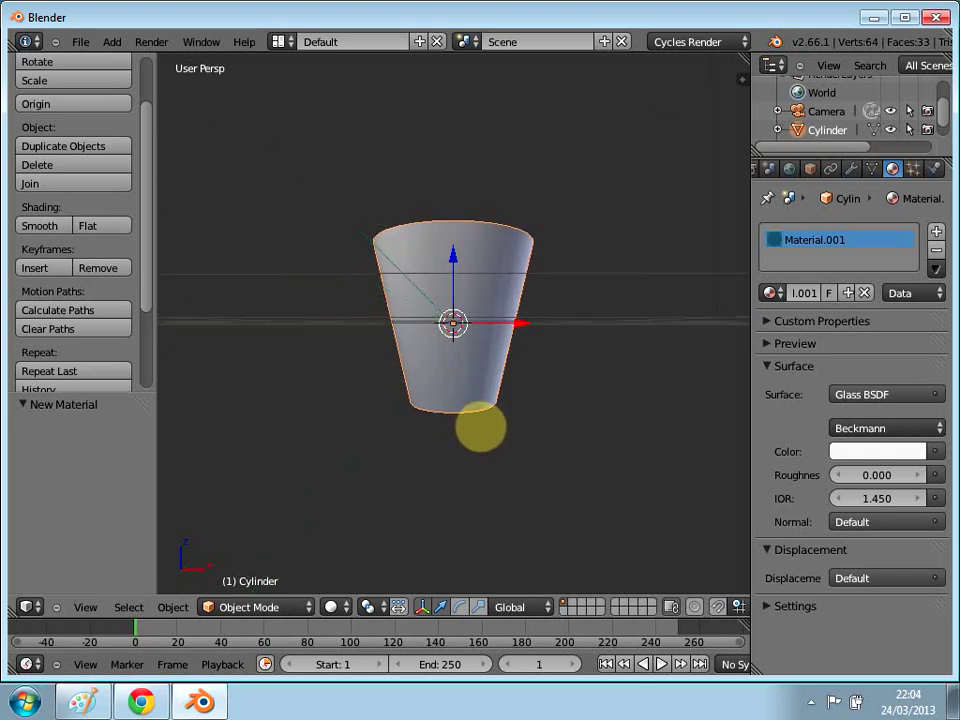
# Step: Add a plane centred just beneath the cup, at about Z -1.45, in orthographic view
pyautogui.press('KP_5')
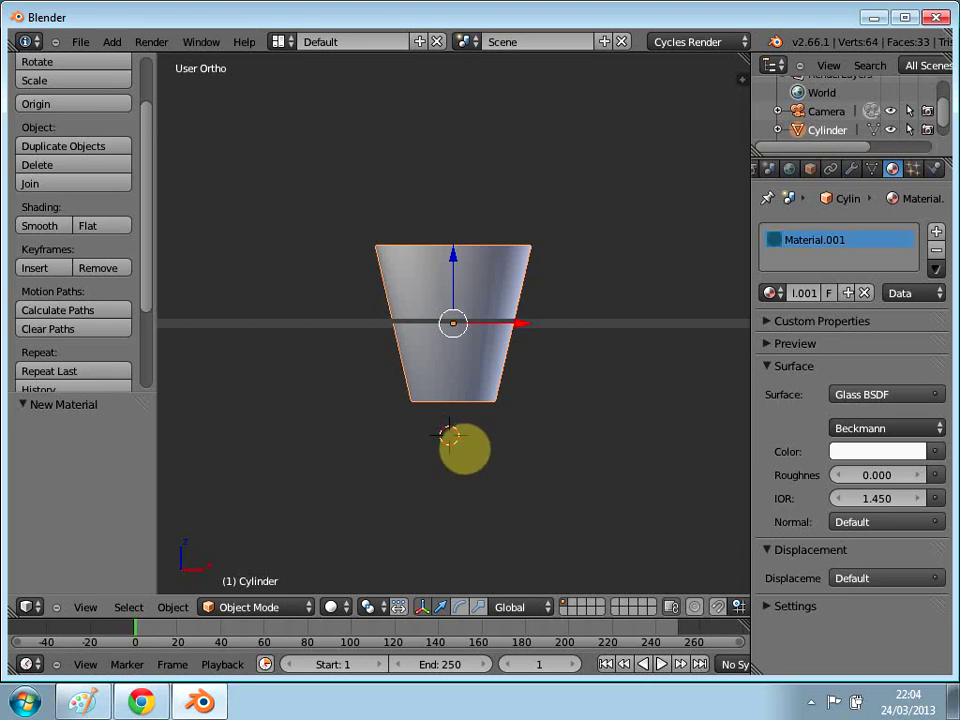
pyautogui.hotkey('shift', 'a')
pyautogui.moveTo(462, 448)
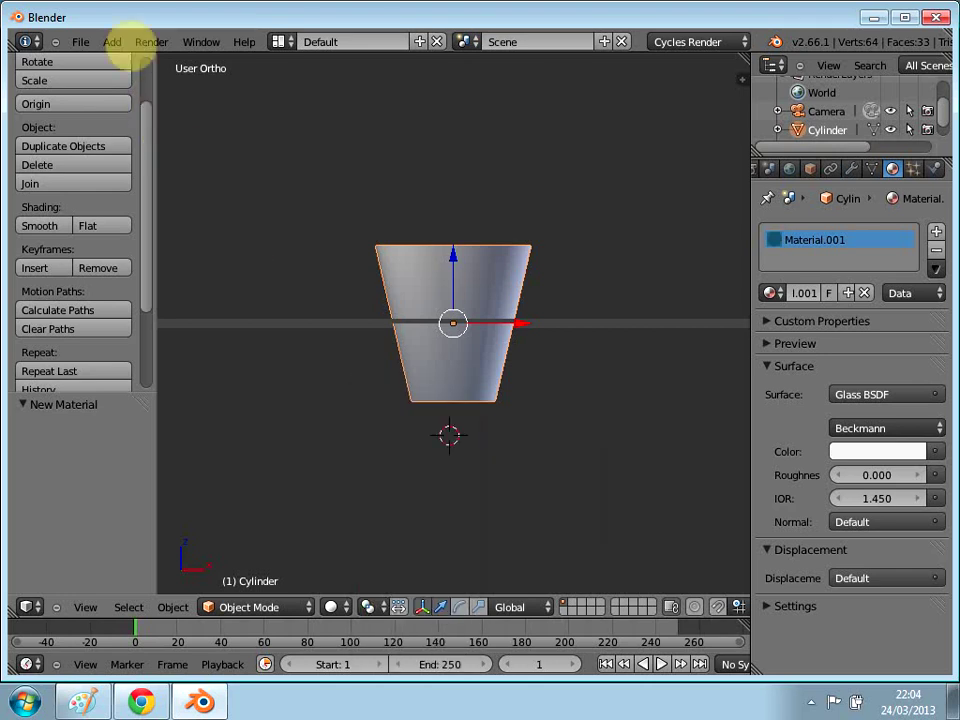
pyautogui.hotkey('shift', 'a')
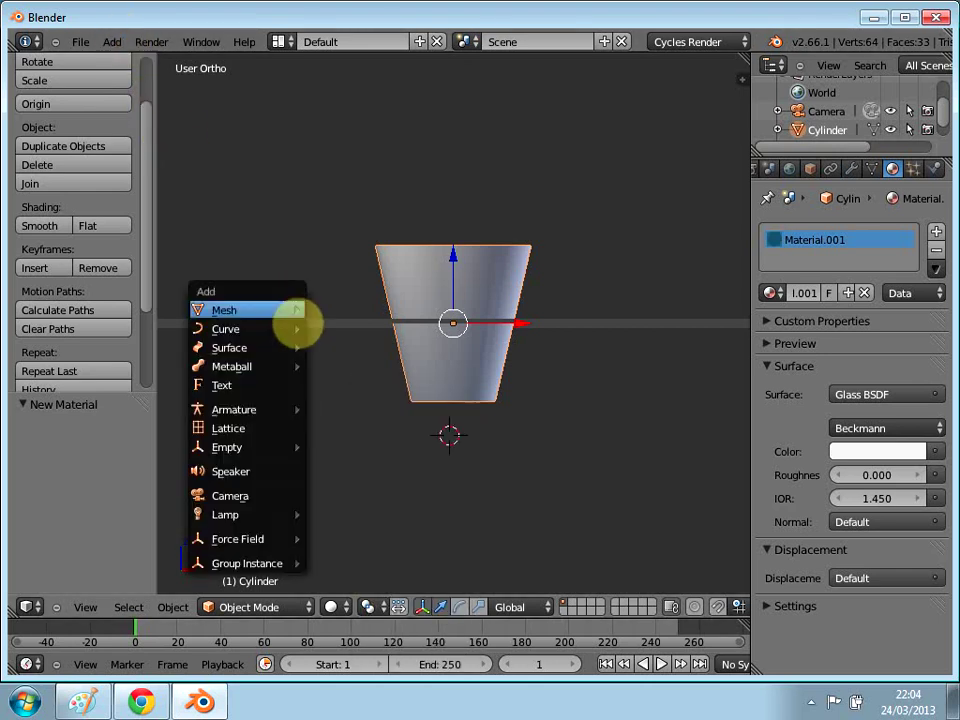
pyautogui.moveTo(287, 325)
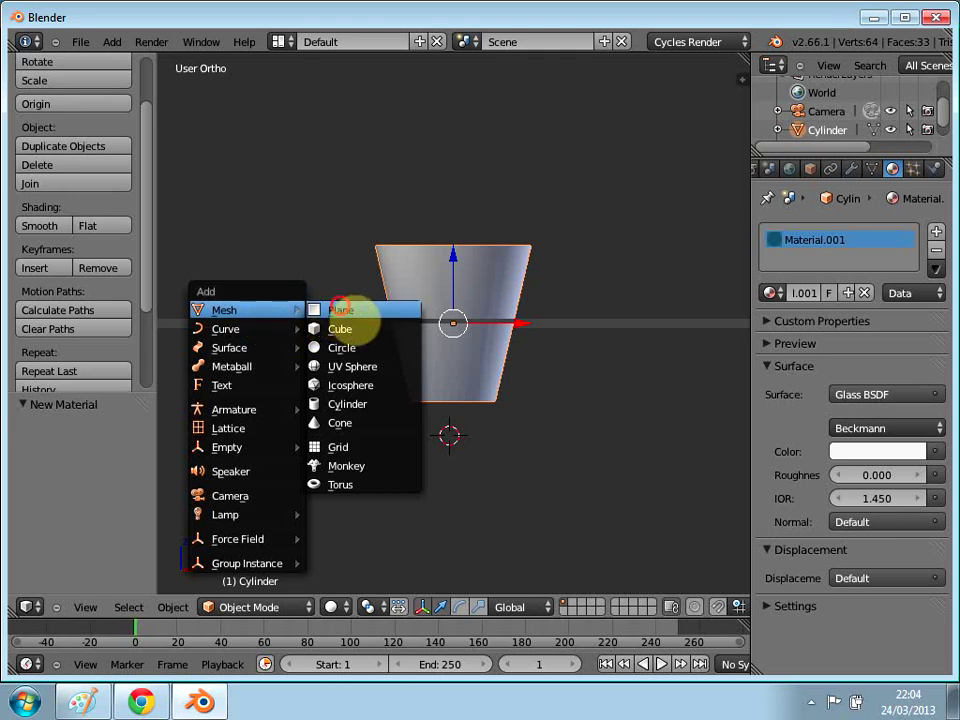
pyautogui.click(341, 309)
pyautogui.moveTo(480, 360); pyautogui.dragTo(490, 420, button='middle')
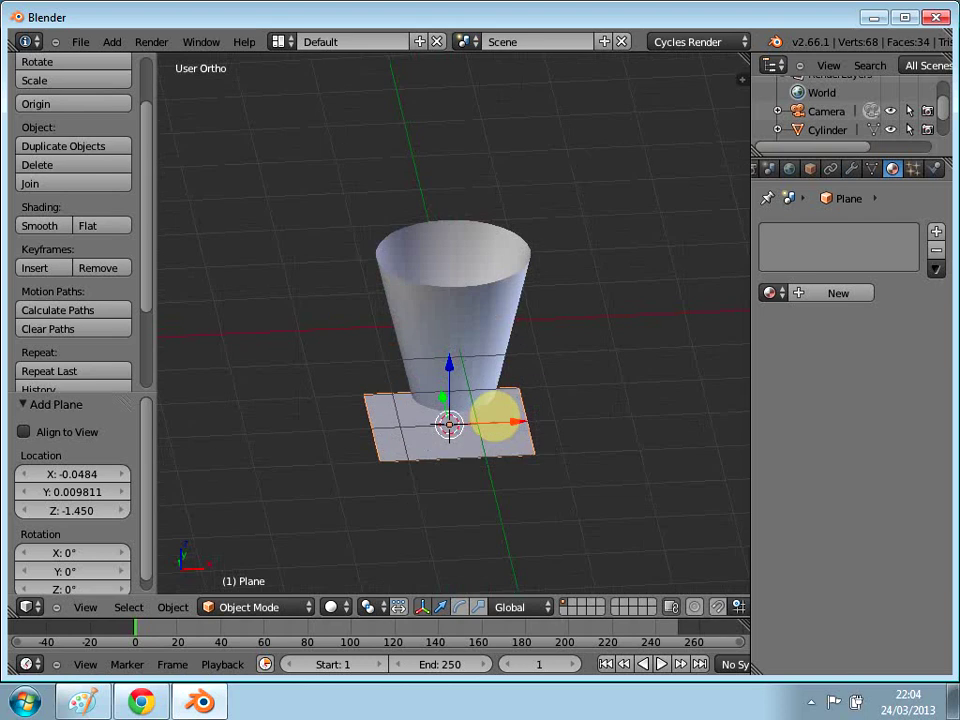
# Step: Scale the plane under the cup up by about 4.746
pyautogui.press('s')
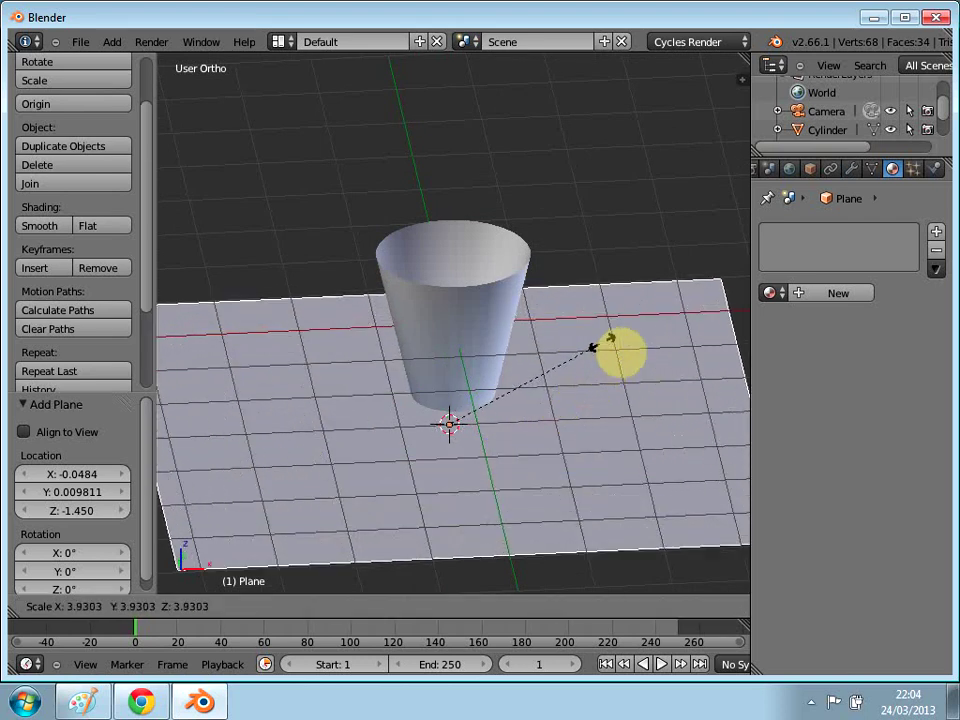
pyautogui.click(636, 326)
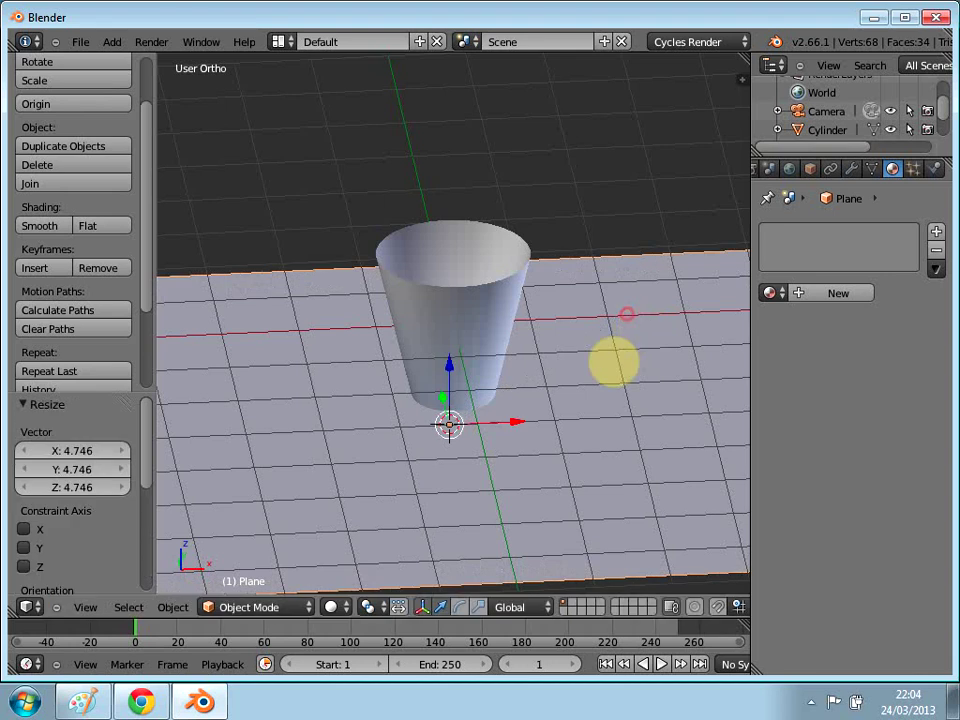
pyautogui.scroll(-2, 470, 402)
pyautogui.scroll(2, 474, 400)
pyautogui.scroll(-4, 467, 396)
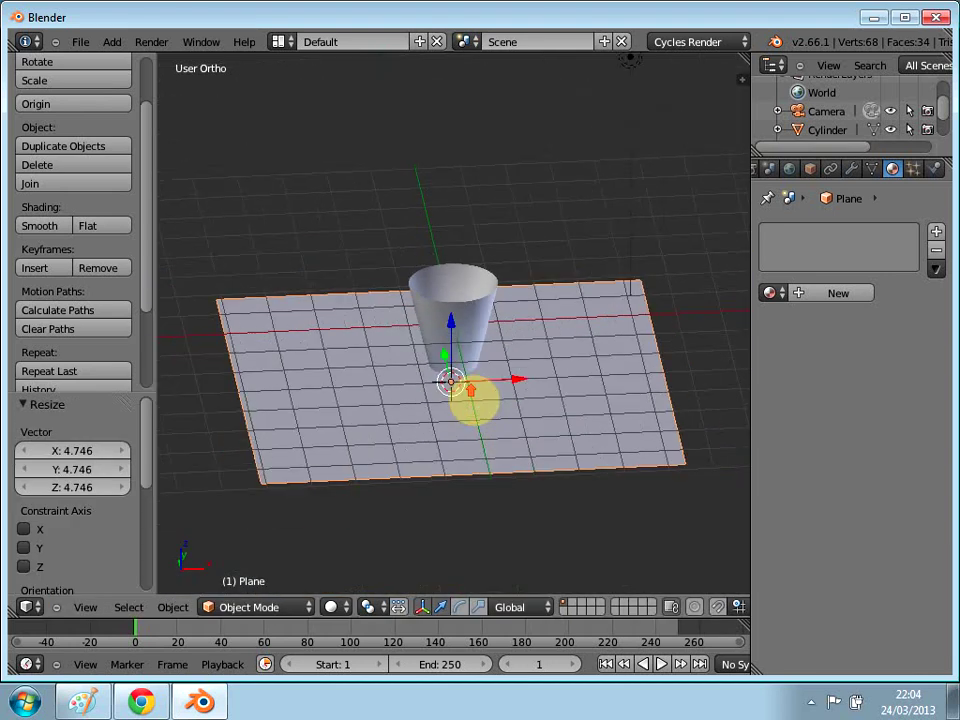
# Step: Move the ground plane about 0.967 along the Y axis
pyautogui.moveTo(455, 400); pyautogui.dragTo(499, 332, button='middle')
pyautogui.press('g')
pyautogui.click(476, 300)
pyautogui.scroll(1, 483, 342)
pyautogui.scroll(-4, 484, 339)
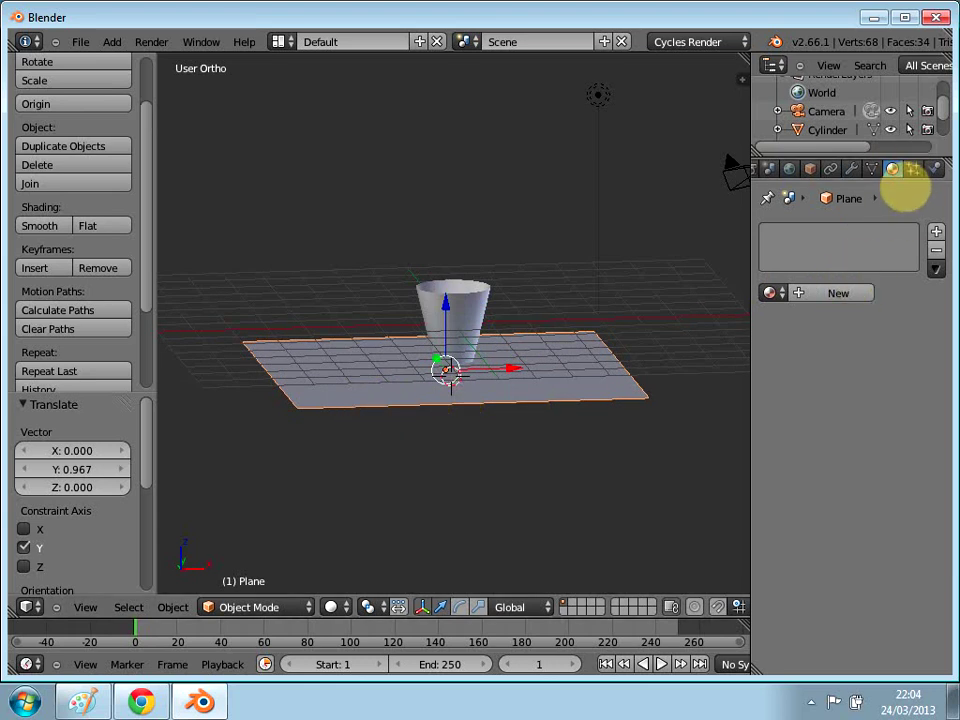
# Step: Give the ground plane a new Diffuse BSDF material and set its color to a saturated orange
pyautogui.click(836, 295)
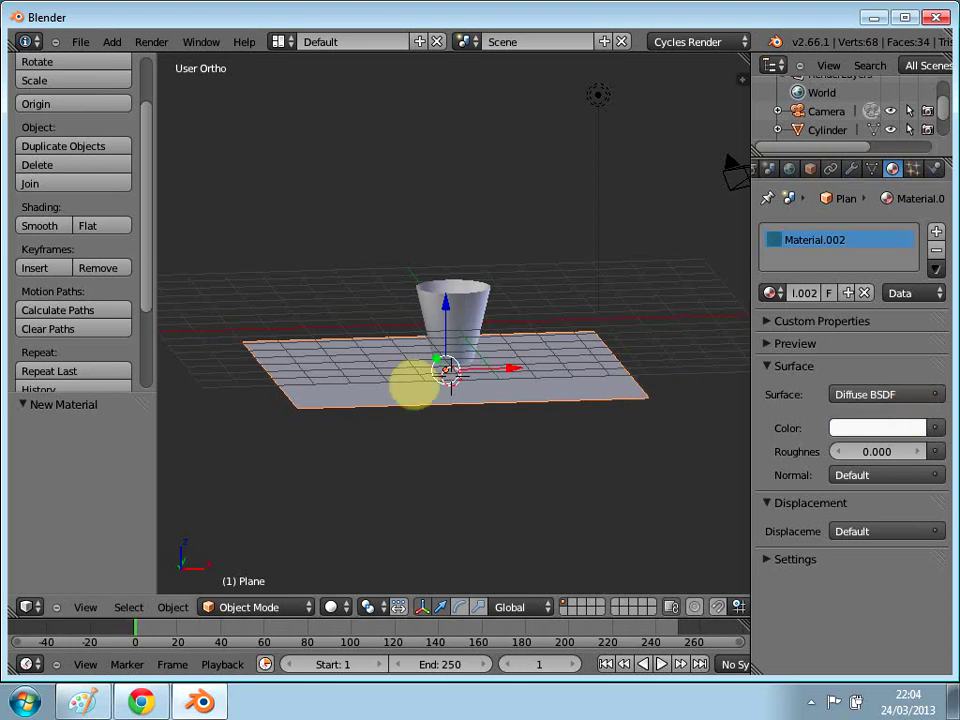
pyautogui.click(850, 428)
pyautogui.moveTo(822, 284); pyautogui.dragTo(810, 312)
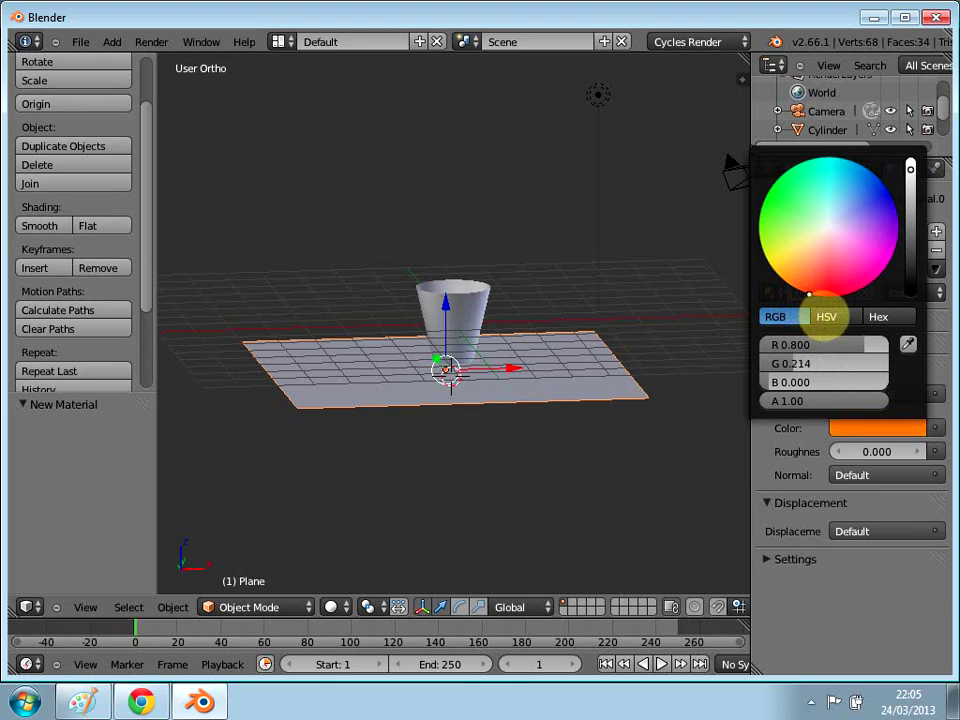
pyautogui.moveTo(826, 316); pyautogui.dragTo(836, 343)
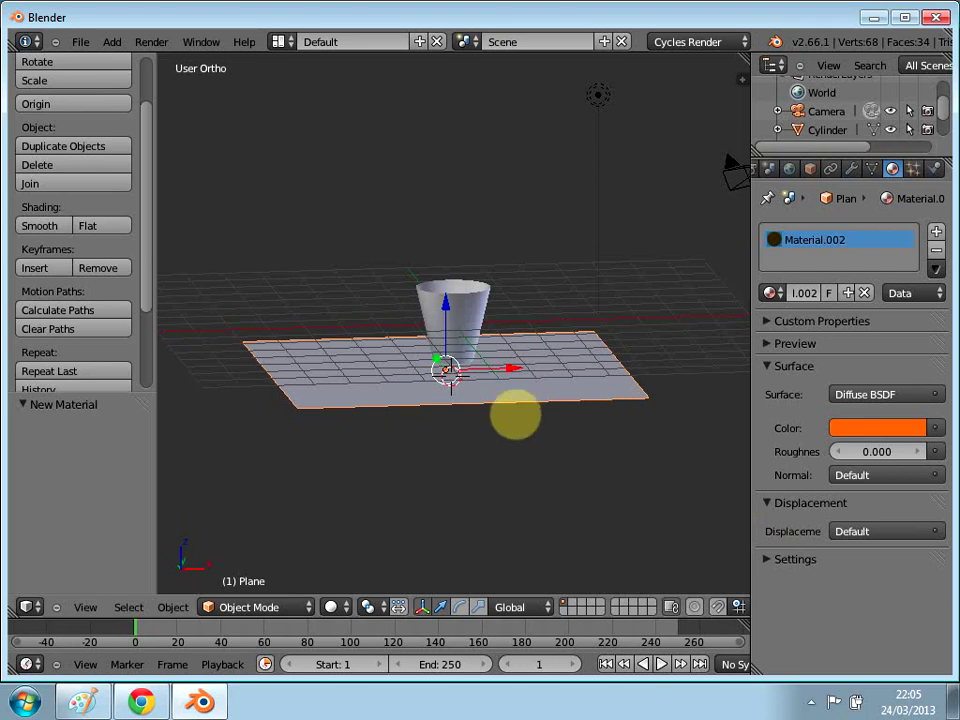
# Step: Select the camera and examine its position relative to the cup and lamp in the front orthographic view
pyautogui.press('KP_1')
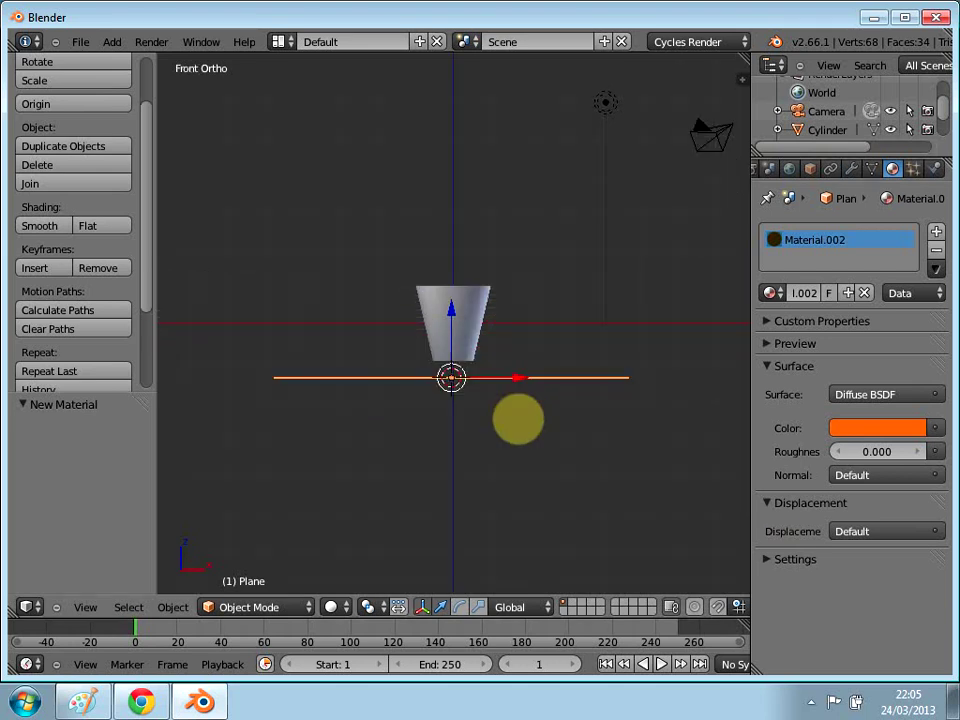
pyautogui.scroll(3, 677, 259)
pyautogui.scroll(-6, 677, 259)
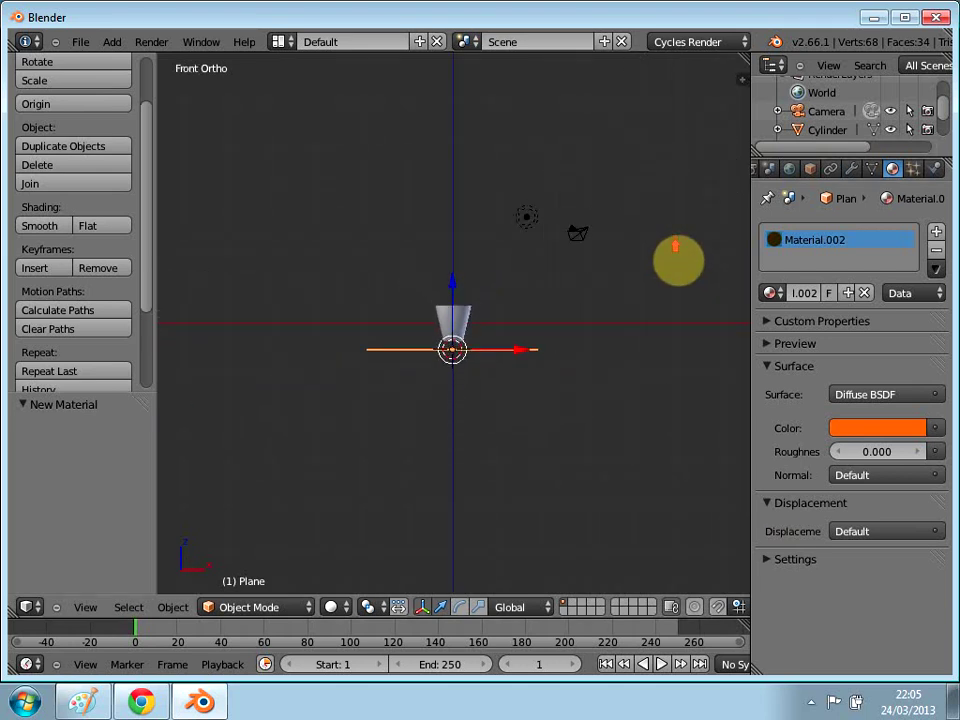
pyautogui.scroll(-1, 650, 280)
pyautogui.rightClick(565, 250)
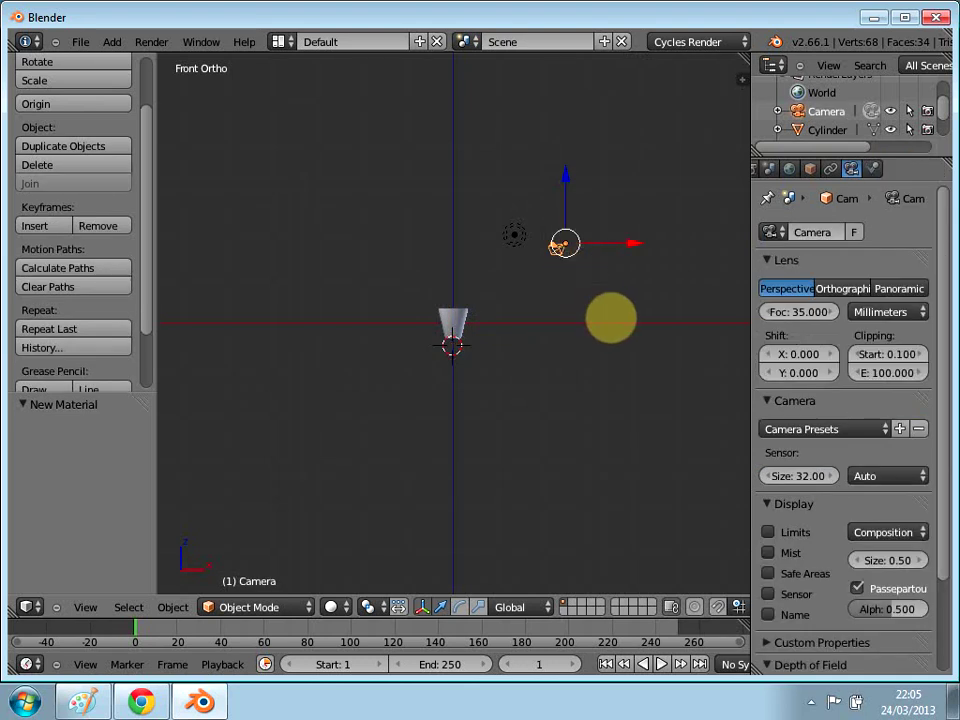
pyautogui.scroll(5, 602, 316)
pyautogui.keyDown('shift'); pyautogui.moveTo(599, 306); pyautogui.dragTo(452, 405, button='middle'); pyautogui.keyUp('shift')
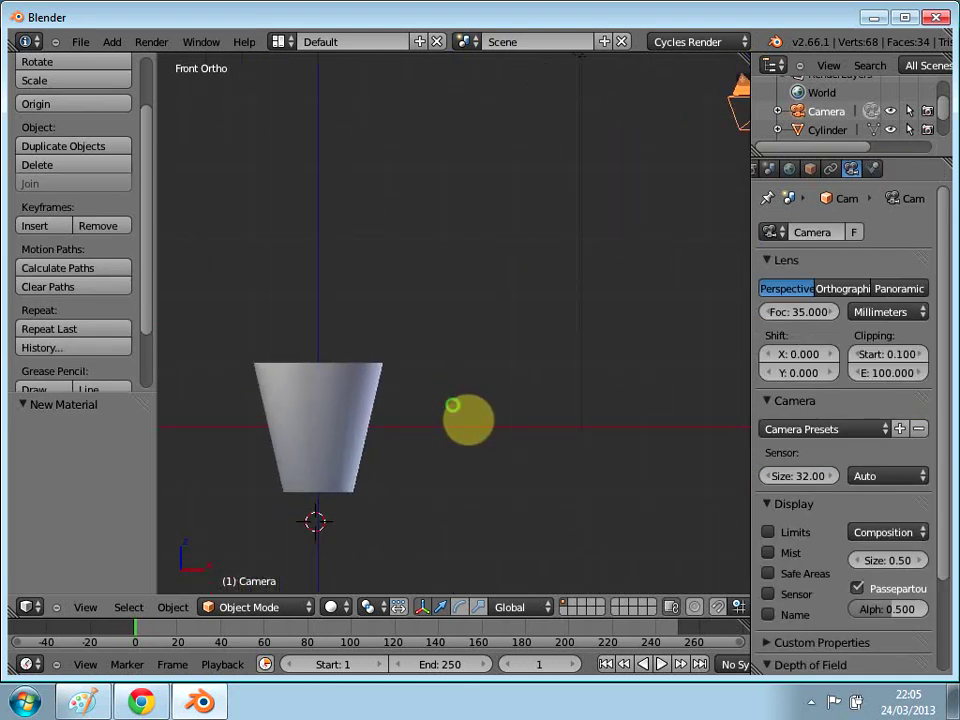
pyautogui.scroll(-6, 465, 405)
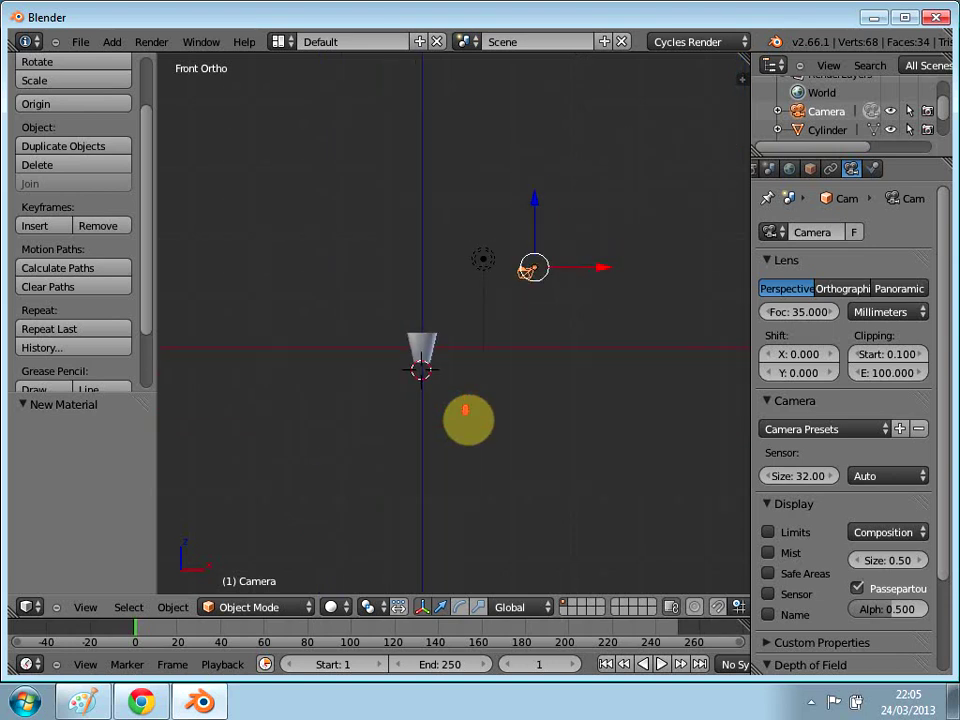
pyautogui.scroll(5, 468, 420)
pyautogui.moveTo(467, 418); pyautogui.dragTo(497, 373, button='middle')
pyautogui.press('KP_1')
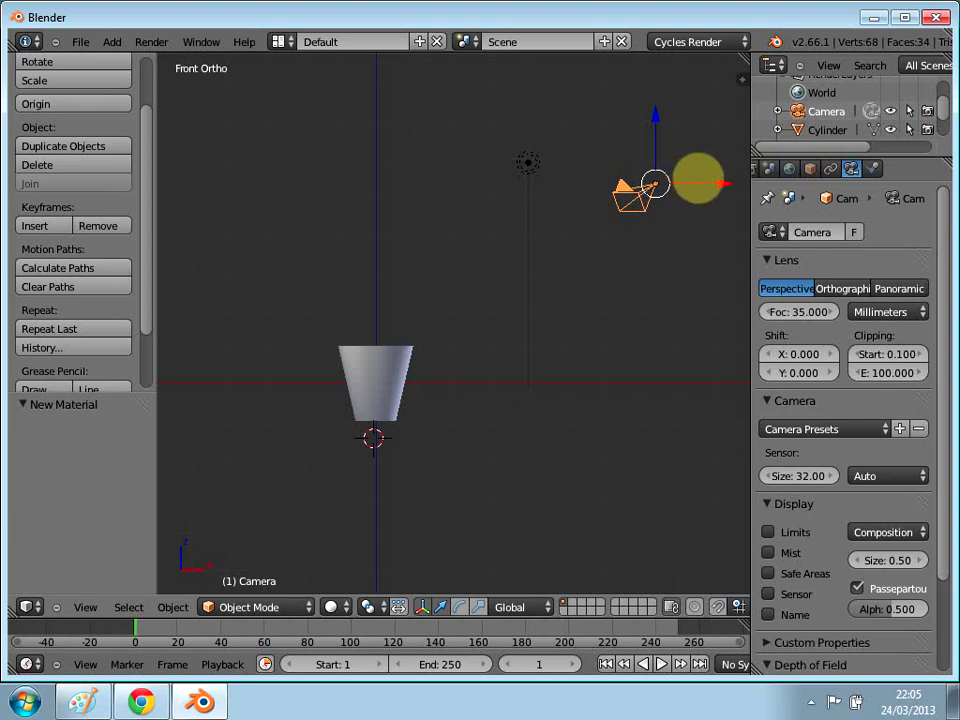
# Step: Add a second plane just above and behind the camera, at about X 8.394 and Z 6.140
pyautogui.click(689, 154)
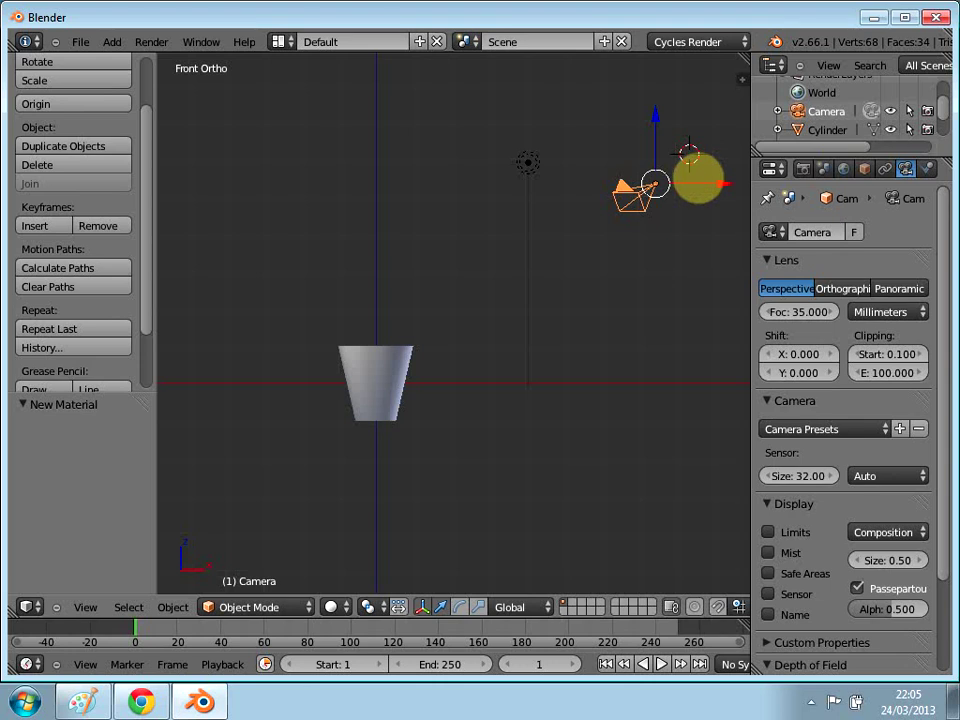
pyautogui.hotkey('shift', 'a')
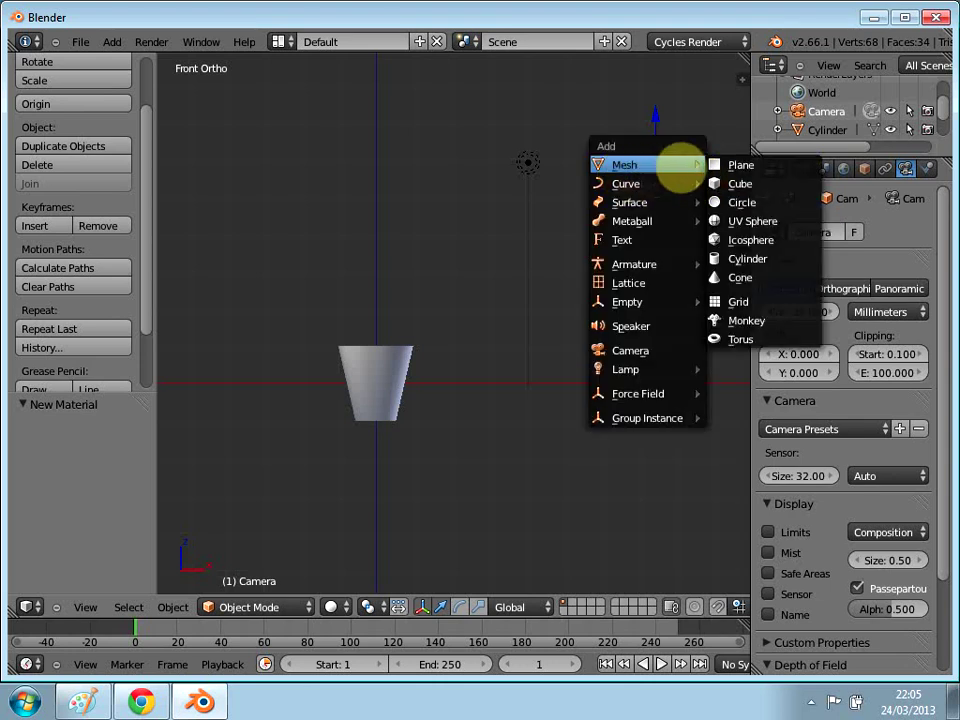
pyautogui.click(760, 168)
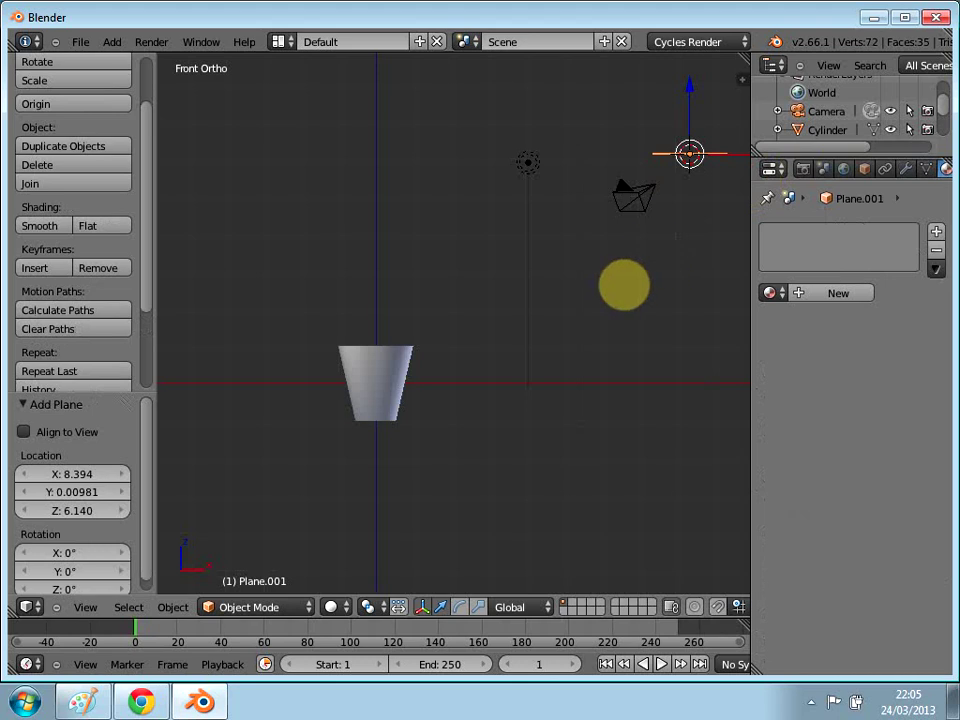
# Step: Move the second plane about -6.860 along the Y axis, to the camera's side of the scene
pyautogui.moveTo(470, 130); pyautogui.dragTo(500, 125, button='middle')
pyautogui.moveTo(468, 226); pyautogui.dragTo(455, 292, button='middle')
pyautogui.press('g')
pyautogui.press('y')
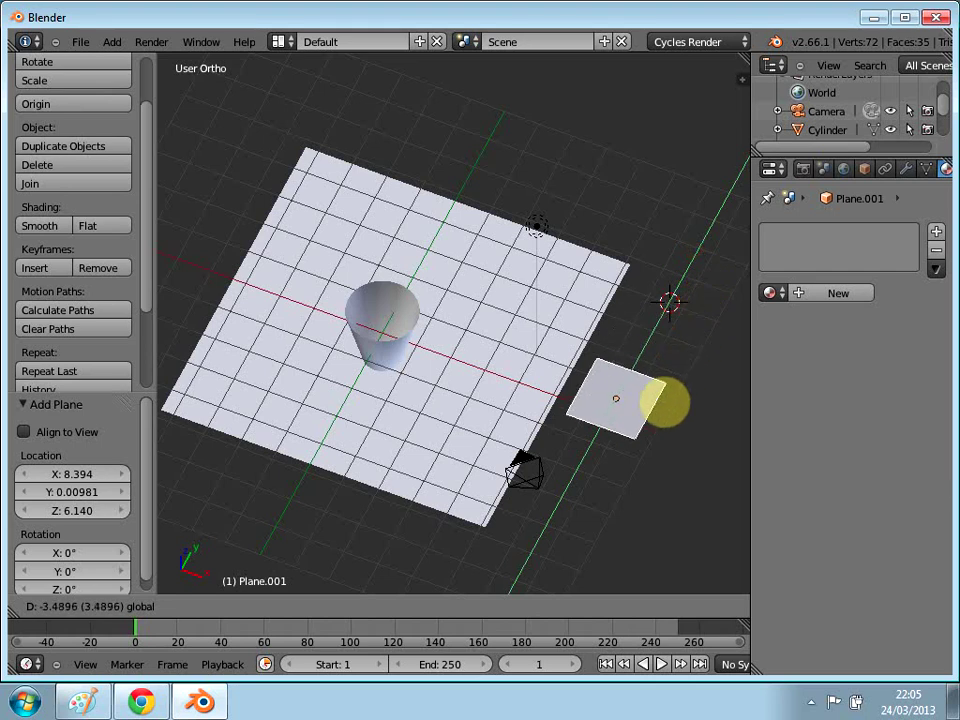
pyautogui.press('Return')
pyautogui.moveTo(470, 390); pyautogui.dragTo(540, 185, button='middle')
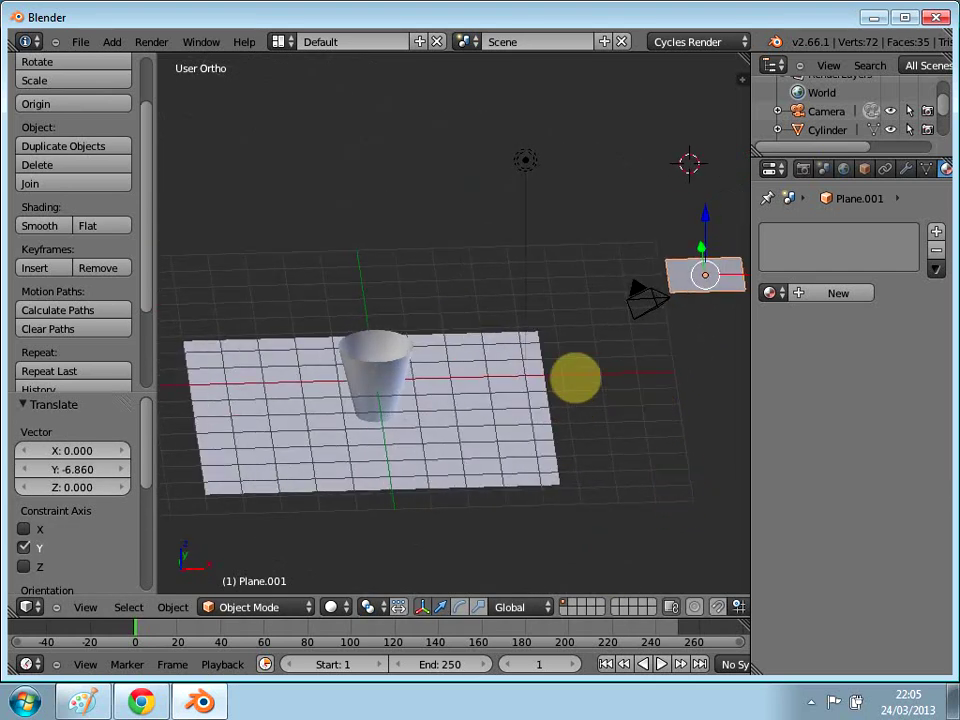
# Step: Rotate the second plane by about 96.734° and a further 21.393° so it stands upright and squared behind the camera
pyautogui.press('r')
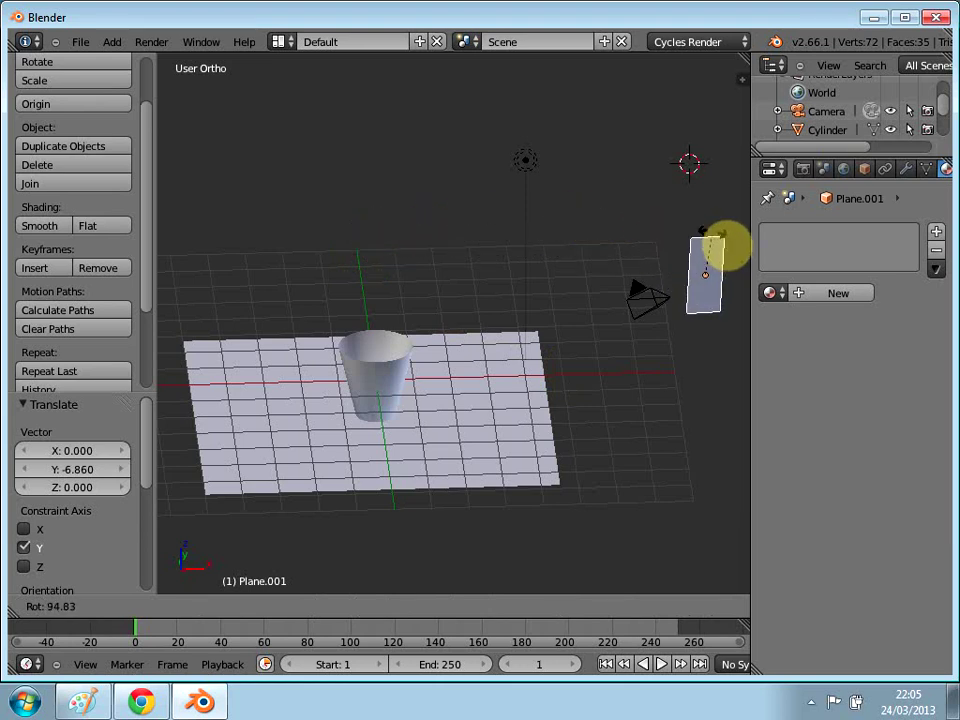
pyautogui.press('Return')
pyautogui.moveTo(561, 371); pyautogui.dragTo(705, 310, button='middle')
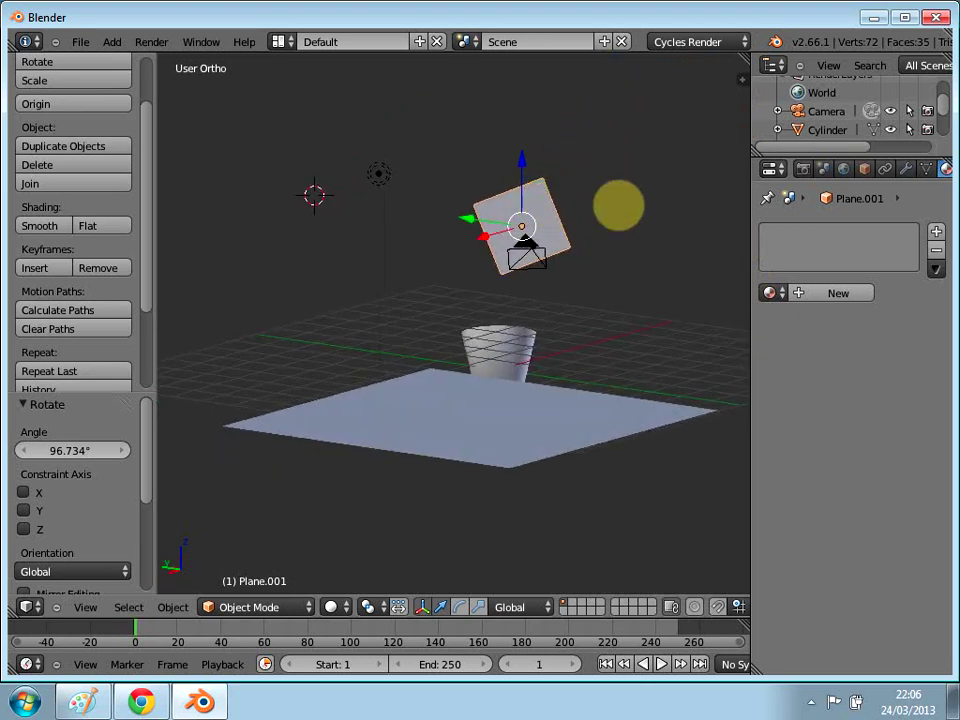
pyautogui.press('r')
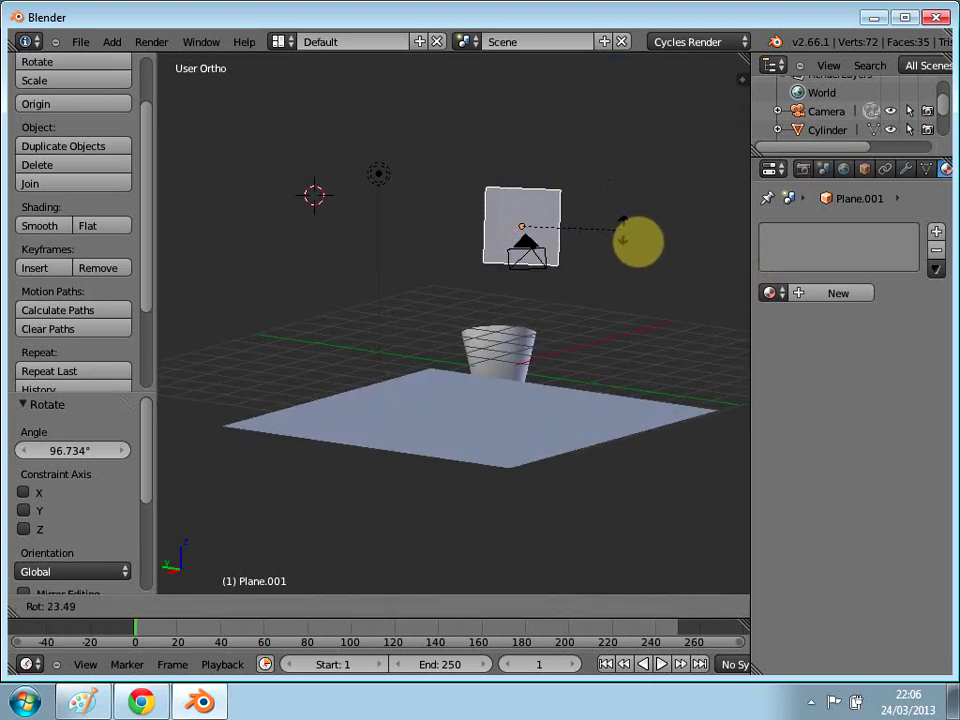
pyautogui.click(623, 227)
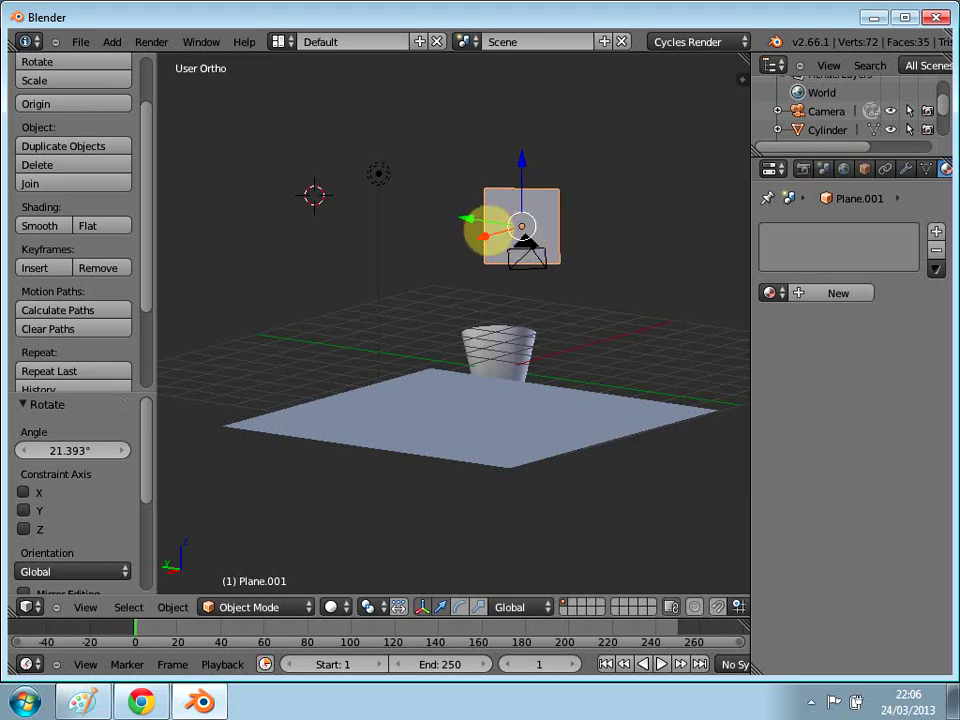
# Step: Scale the upright plane behind the camera uniformly by about 3.292
pyautogui.press('s')
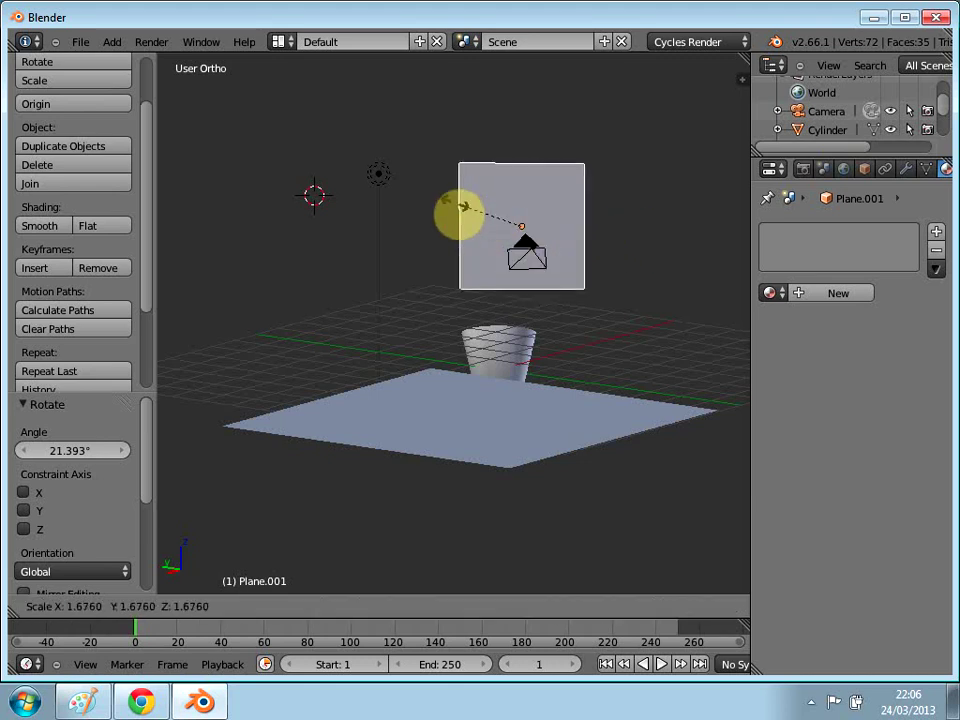
pyautogui.click(407, 186)
pyautogui.moveTo(460, 182); pyautogui.dragTo(504, 307, button='middle')
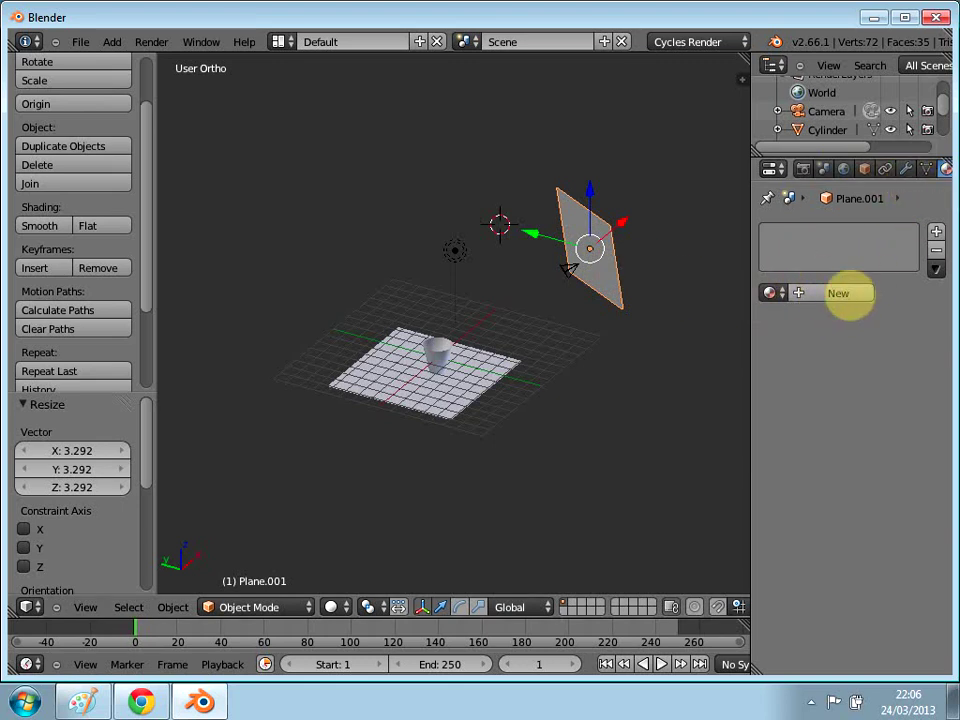
# Step: Give the plane behind the camera a new material with an Emission surface
pyautogui.click(838, 292)
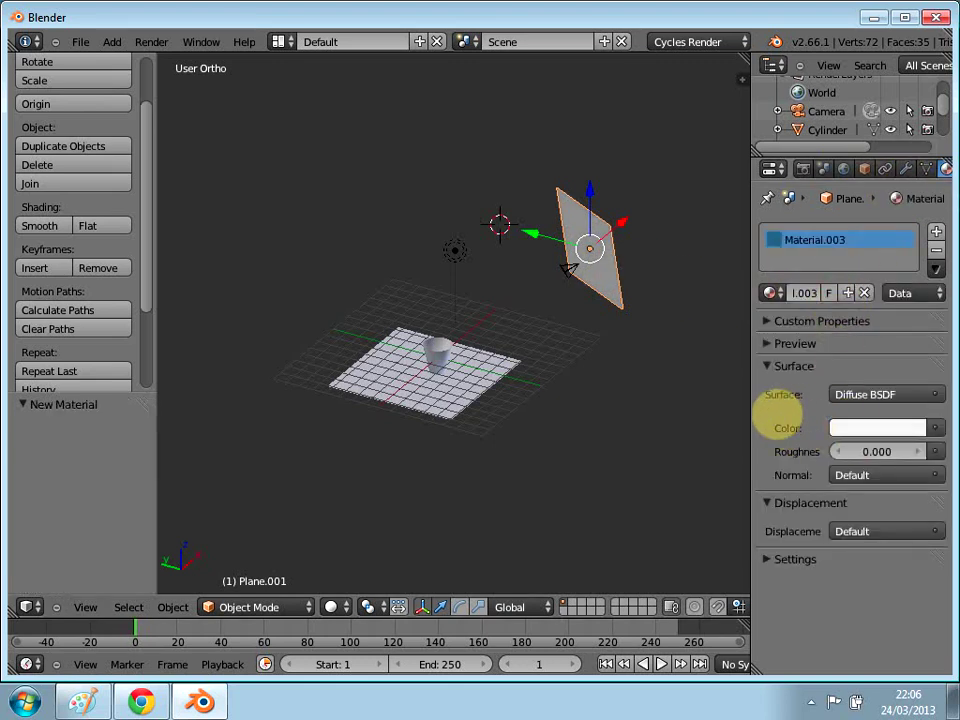
pyautogui.click(882, 395)
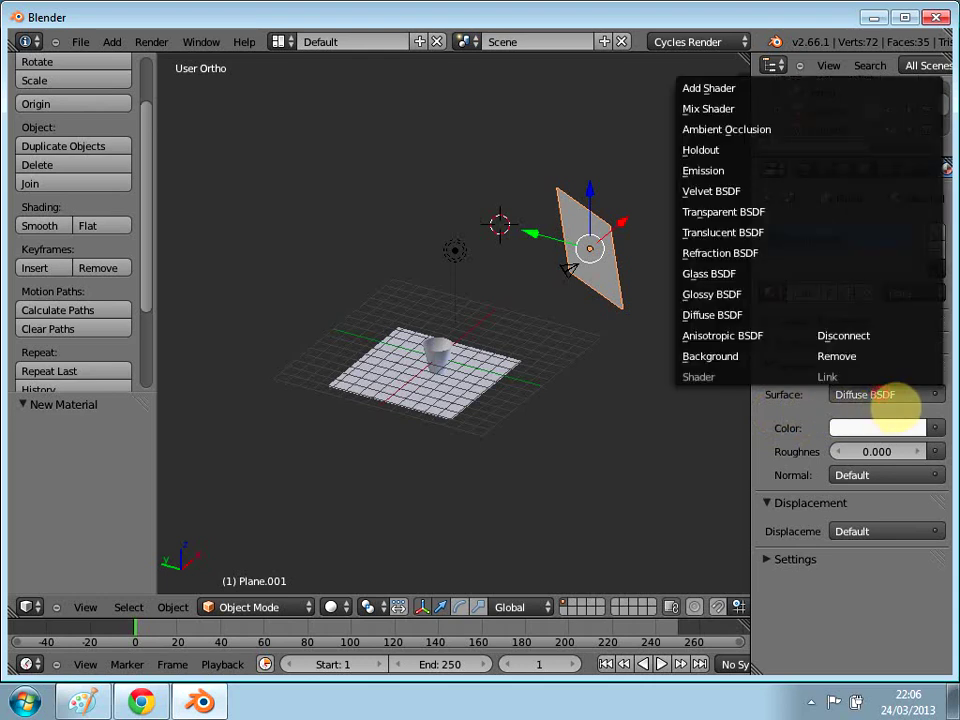
pyautogui.click(915, 398)
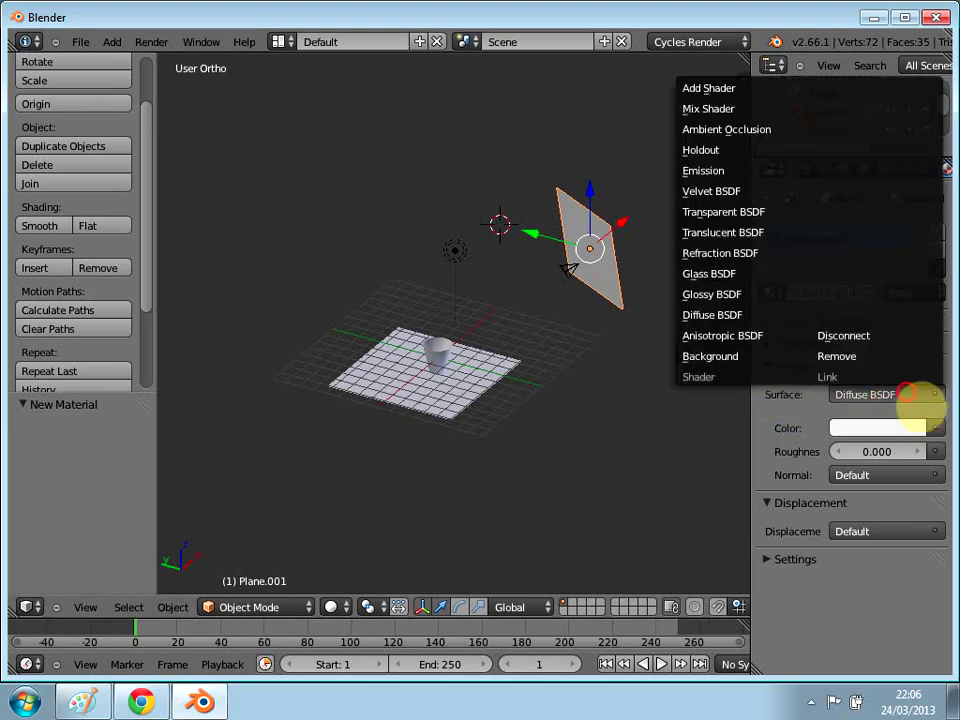
pyautogui.click(745, 171)
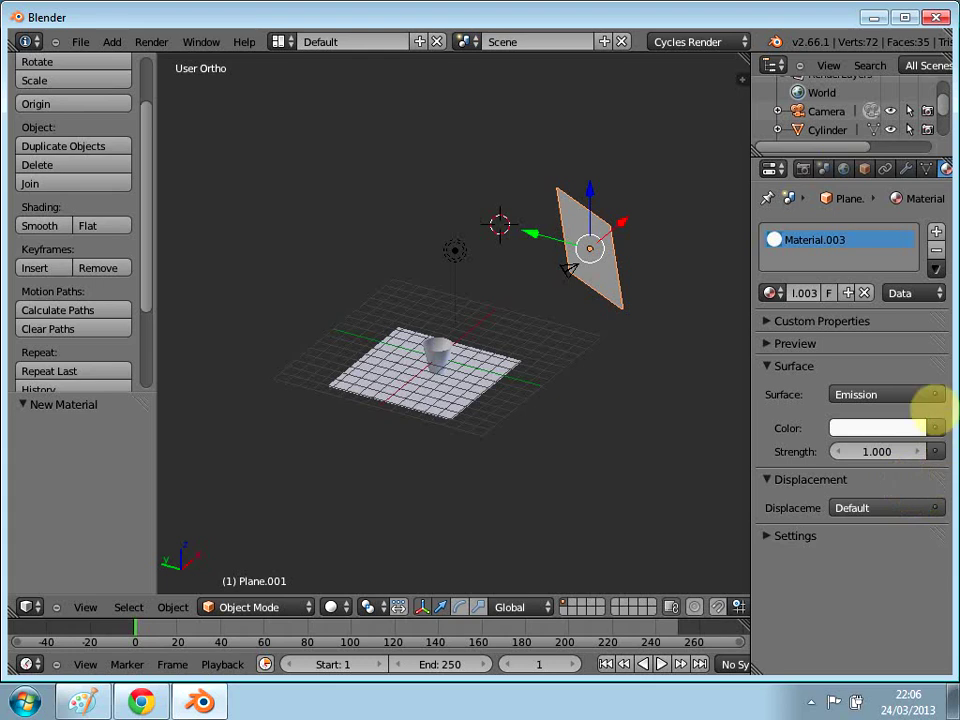
# Step: Render the scene and examine the lighting and reflections on the glass cup, closing the render when done
pyautogui.moveTo(568, 365); pyautogui.dragTo(585, 396, button='middle')
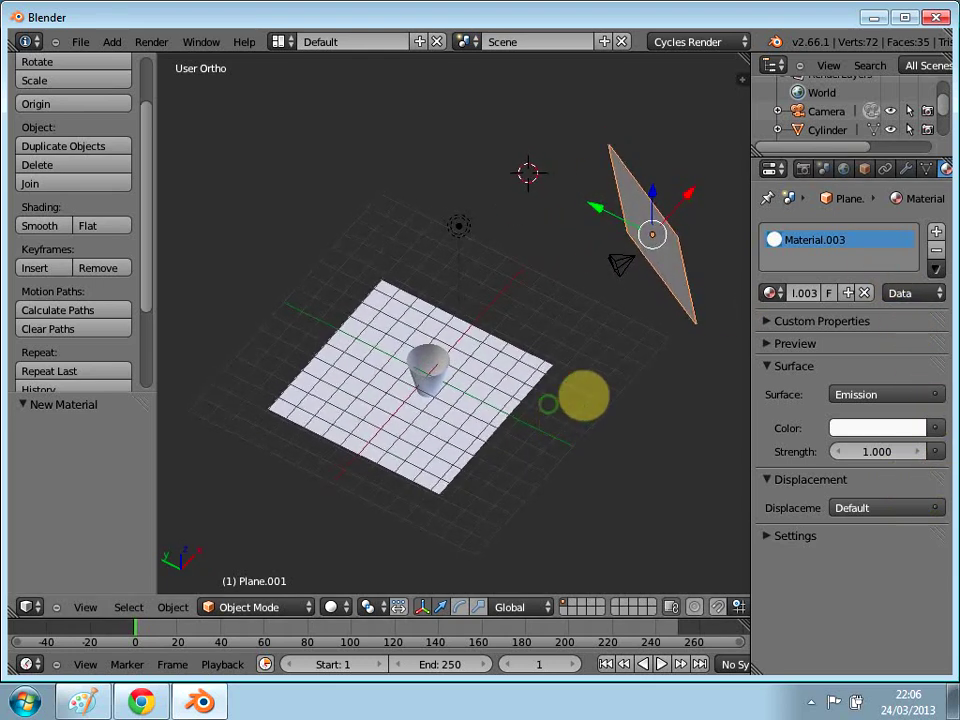
pyautogui.click(803, 170)
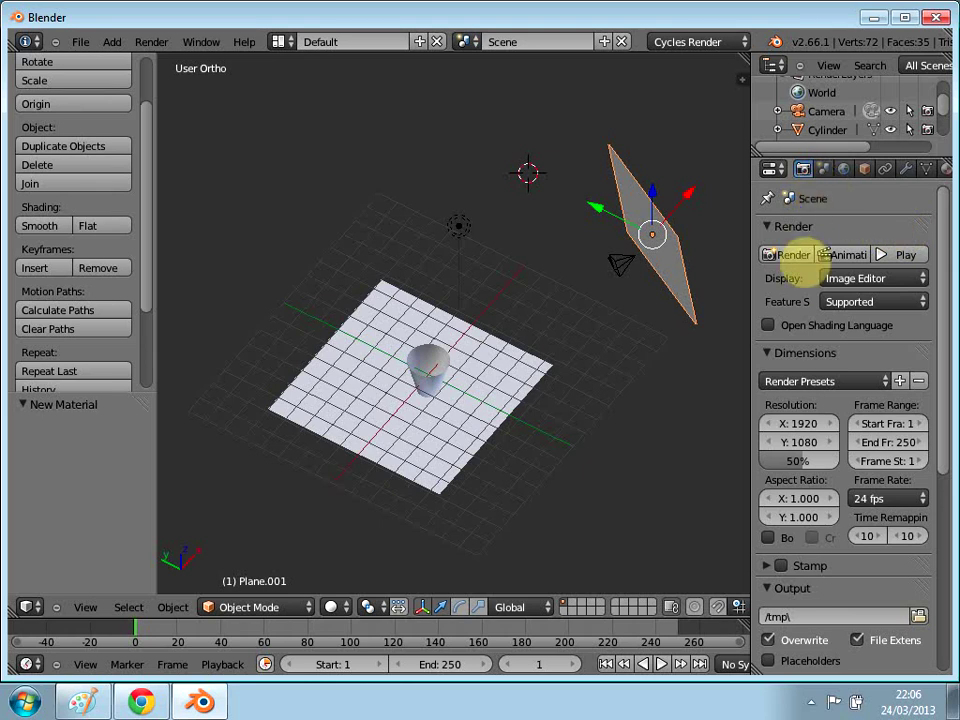
pyautogui.click(790, 255)
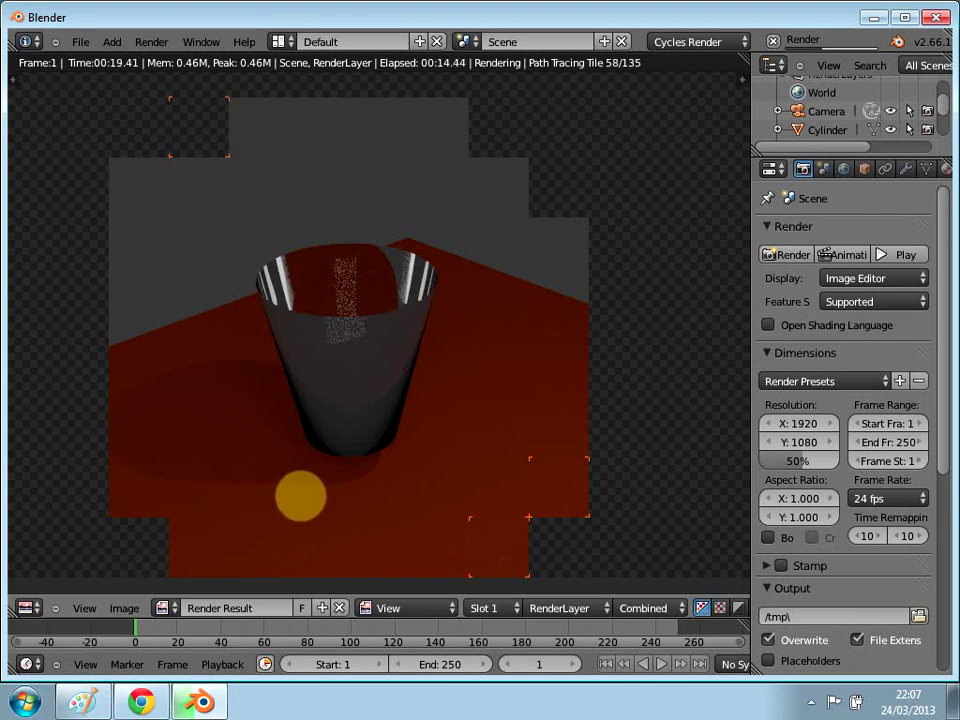
pyautogui.scroll(1, 287, 478)
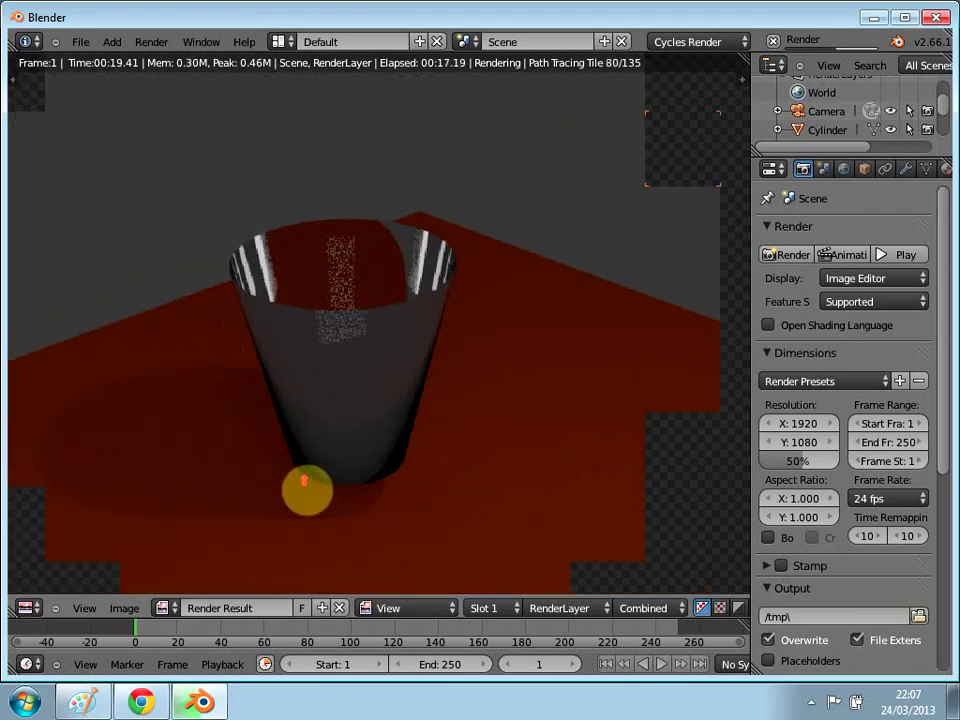
pyautogui.scroll(1, 304, 470)
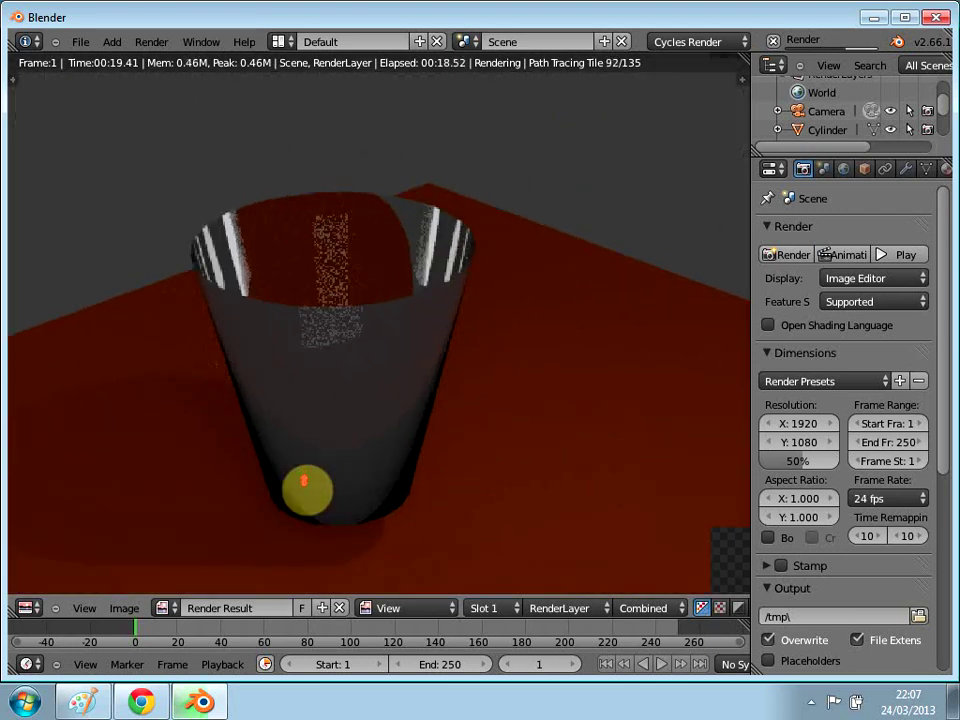
pyautogui.scroll(-2, 305, 485)
pyautogui.scroll(1, 307, 490)
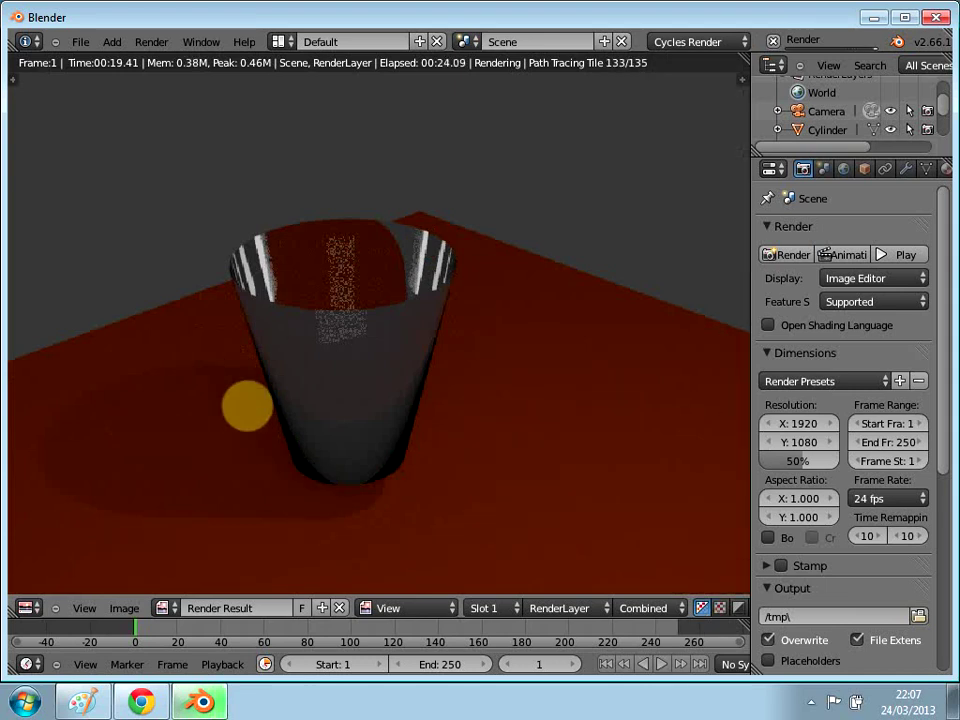
pyautogui.press('Escape')
# Step: Set the emission strength of the plane behind the camera to 20
pyautogui.moveTo(456, 454); pyautogui.dragTo(490, 402, button='middle')
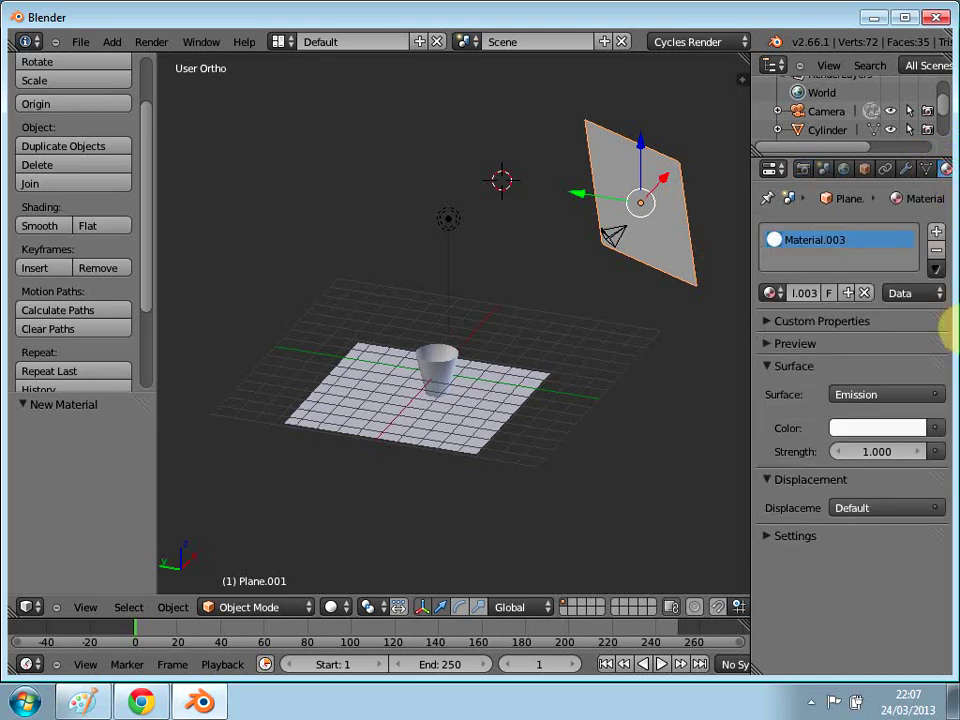
pyautogui.click(866, 452)
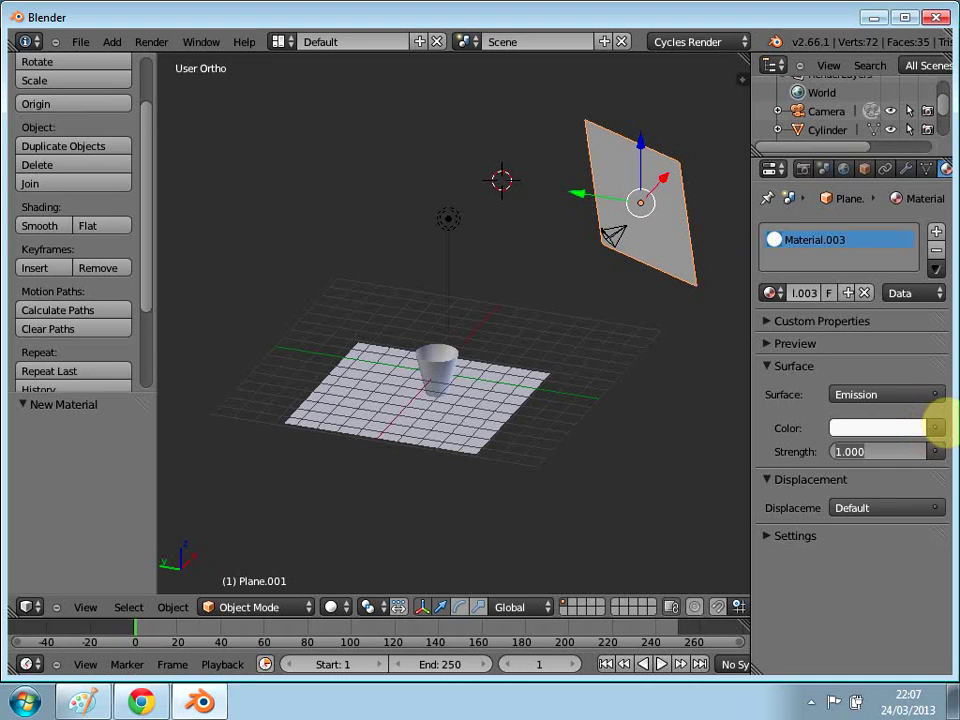
pyautogui.press('Return')
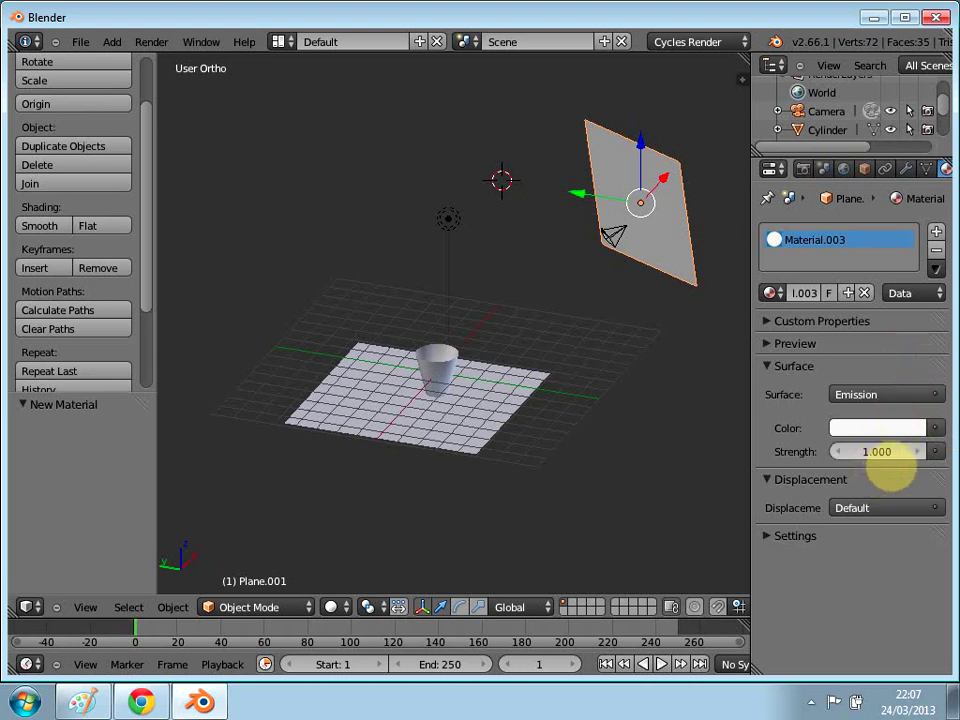
pyautogui.click(935, 452)
pyautogui.press('Escape')
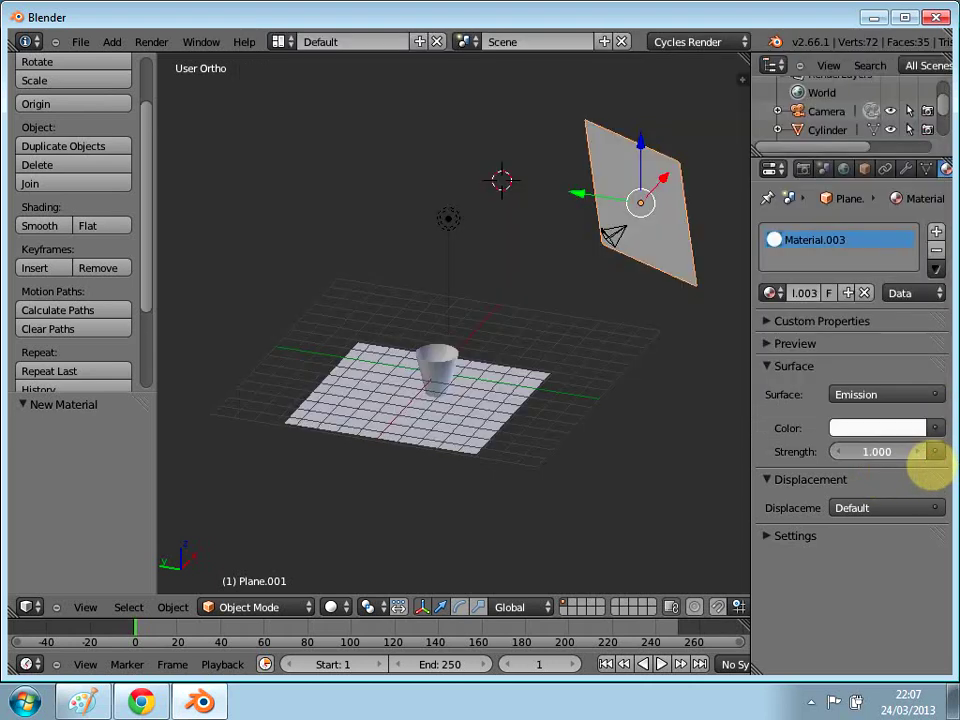
pyautogui.click(917, 451)
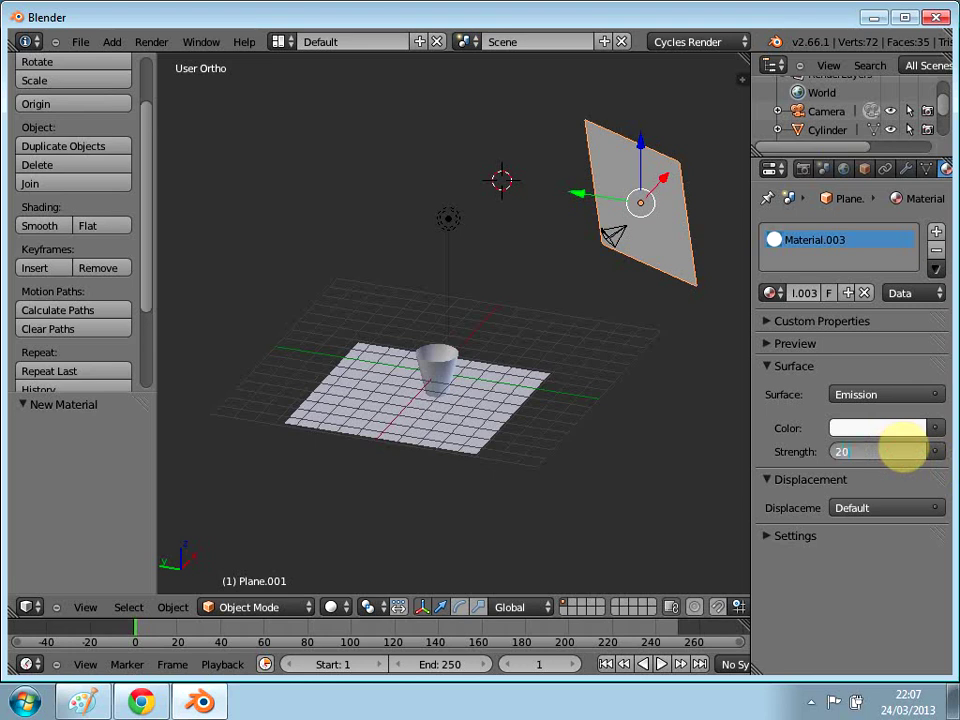
pyautogui.press('Return')
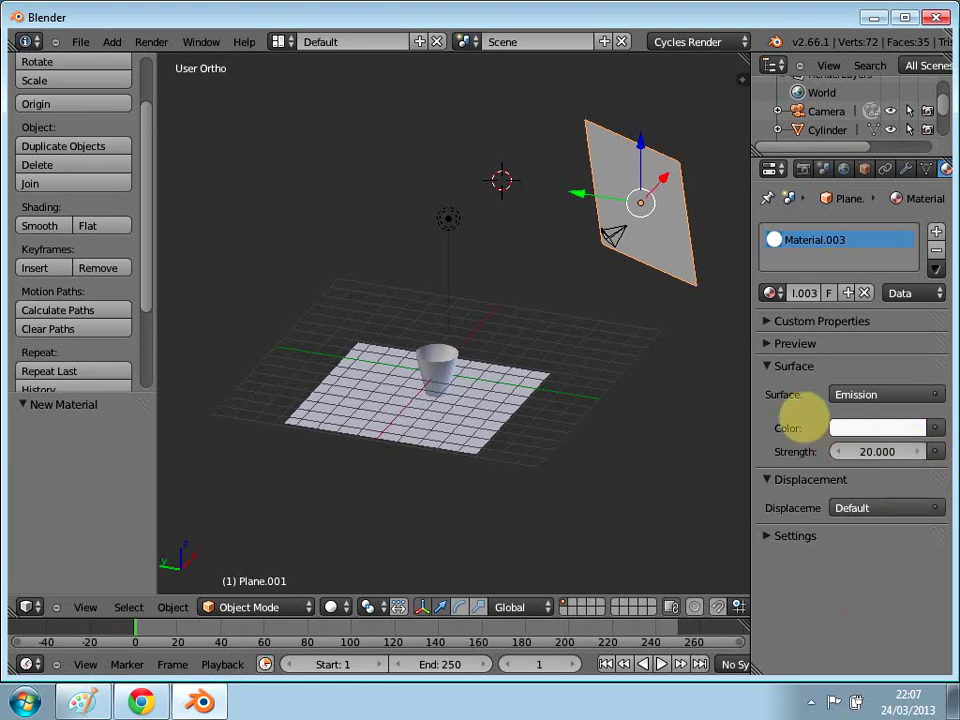
# Step: Select the orange ground plane and mark all its edges as seams in Edit Mode
pyautogui.rightClick(381, 422)
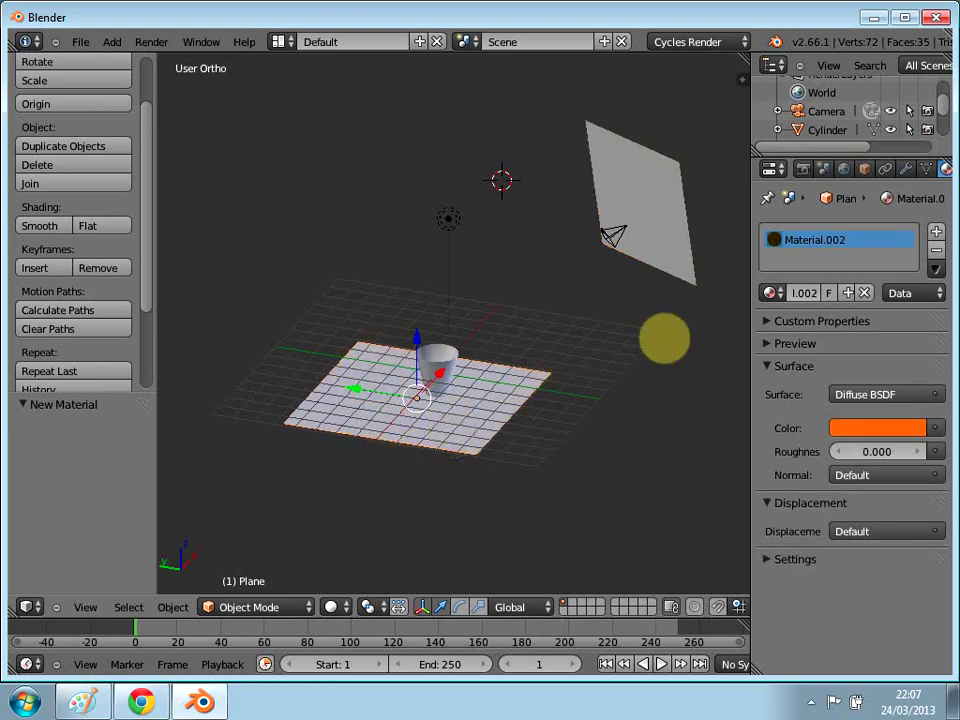
pyautogui.moveTo(514, 403); pyautogui.dragTo(405, 420, button='middle')
pyautogui.scroll(1, 384, 443)
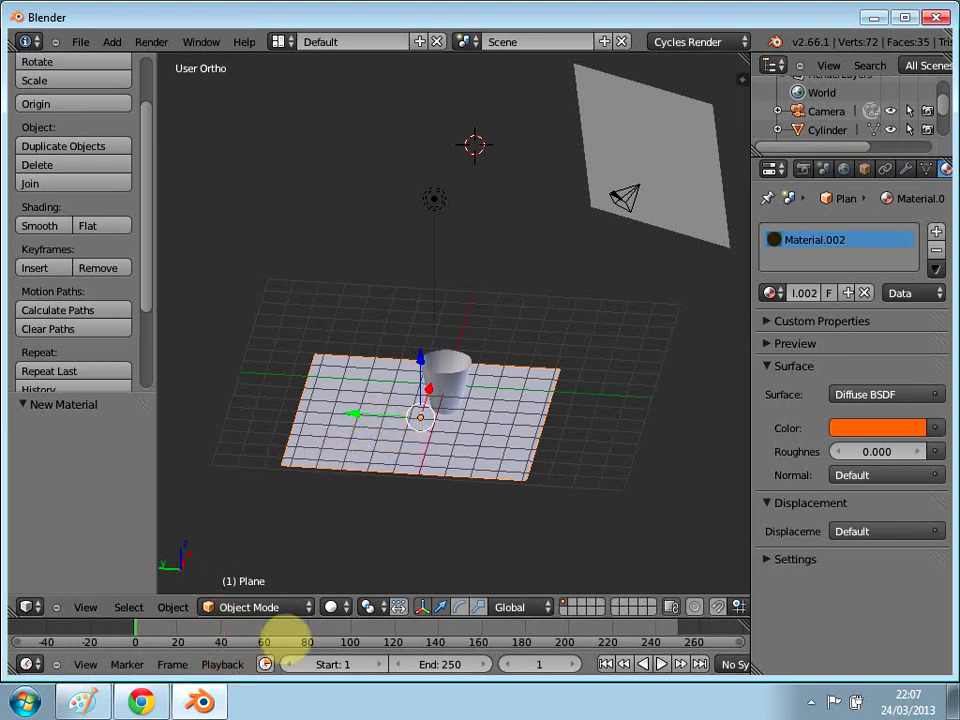
pyautogui.press('Tab')
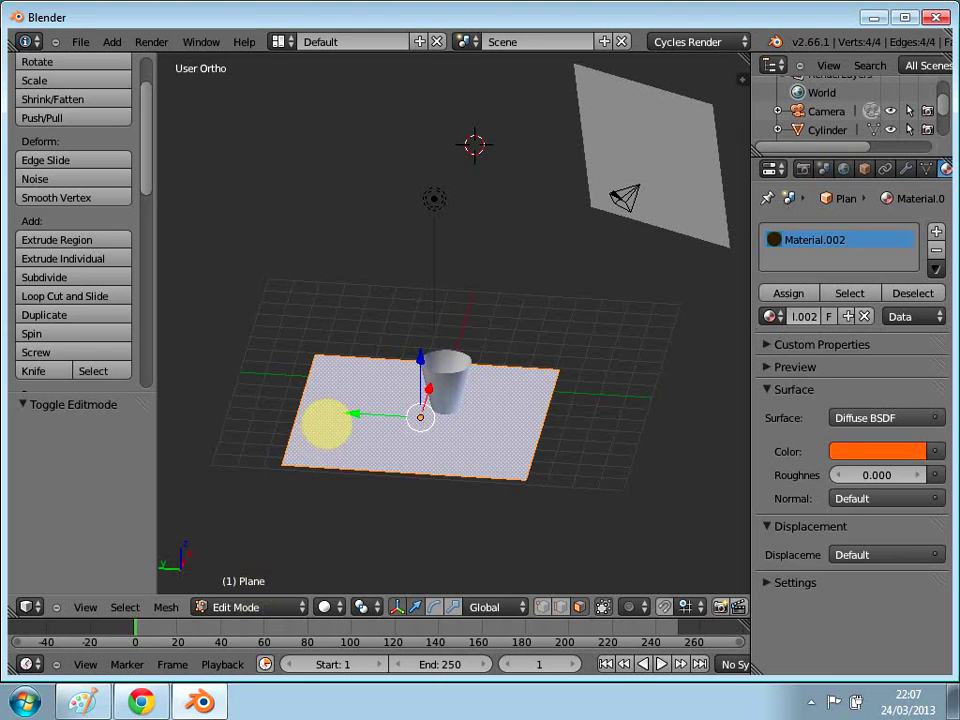
pyautogui.hotkey('ctrl', 'e')
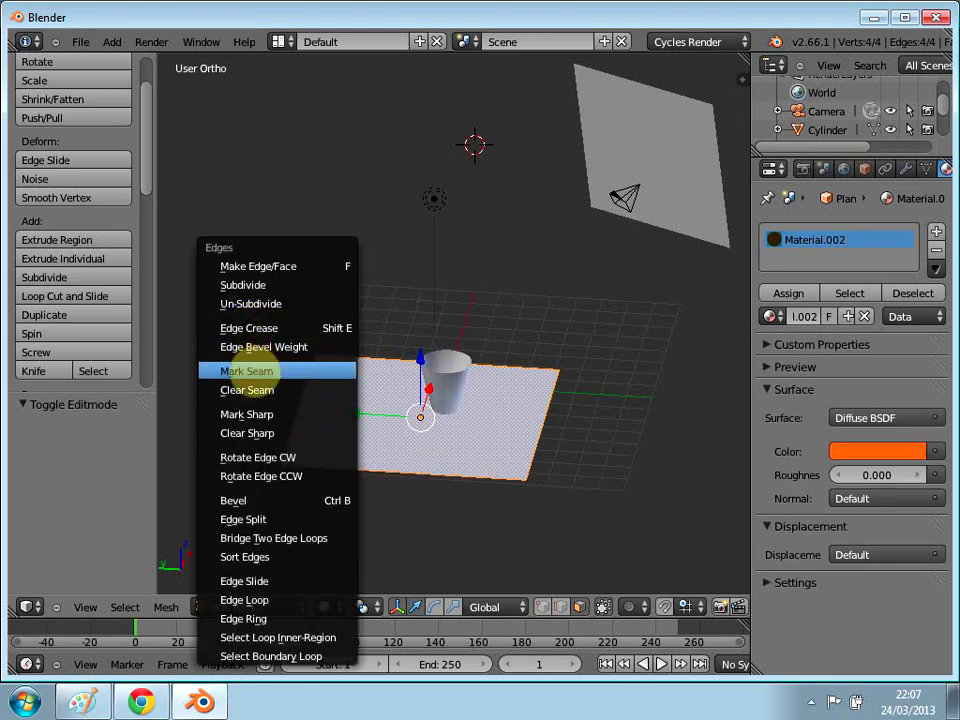
pyautogui.click(260, 371)
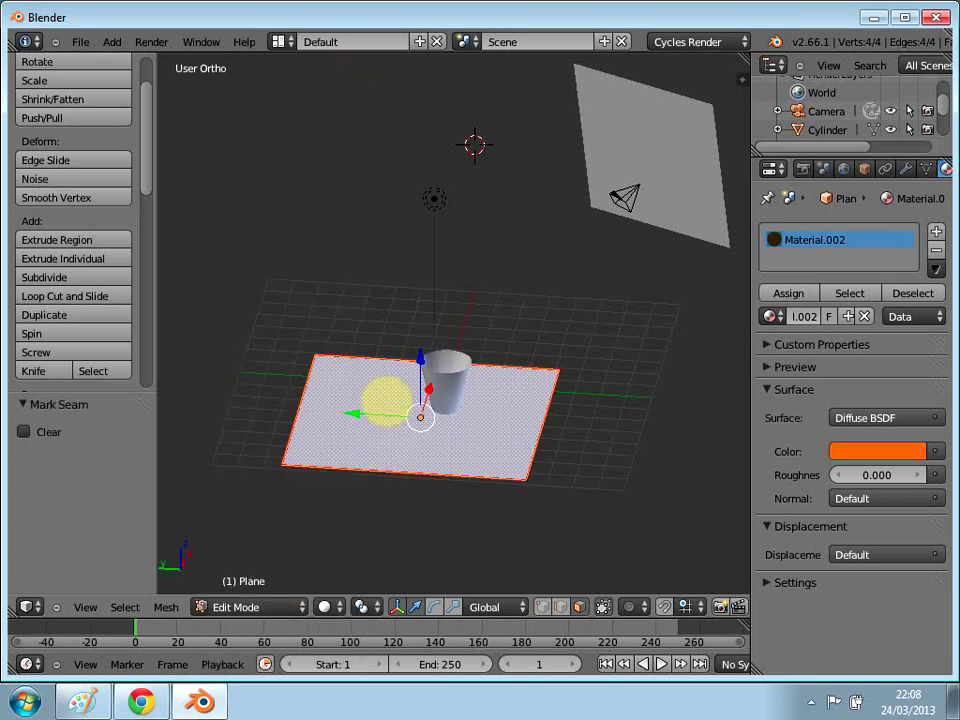
# Step: Switch to the UV Editing screen layout and unwrap the ground plane's mesh
pyautogui.click(280, 42)
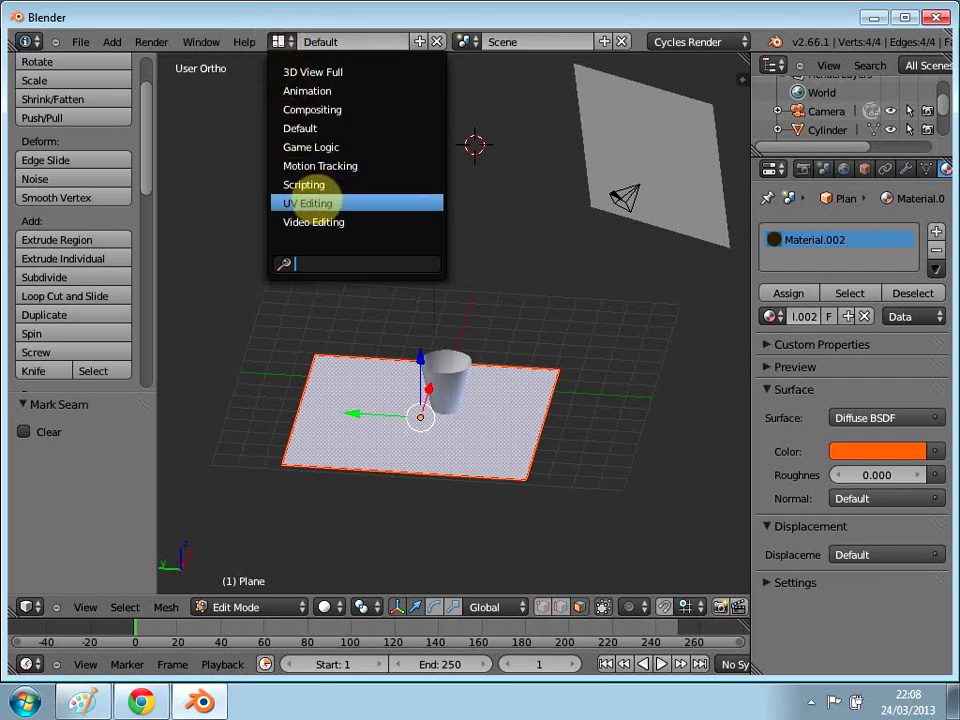
pyautogui.click(310, 203)
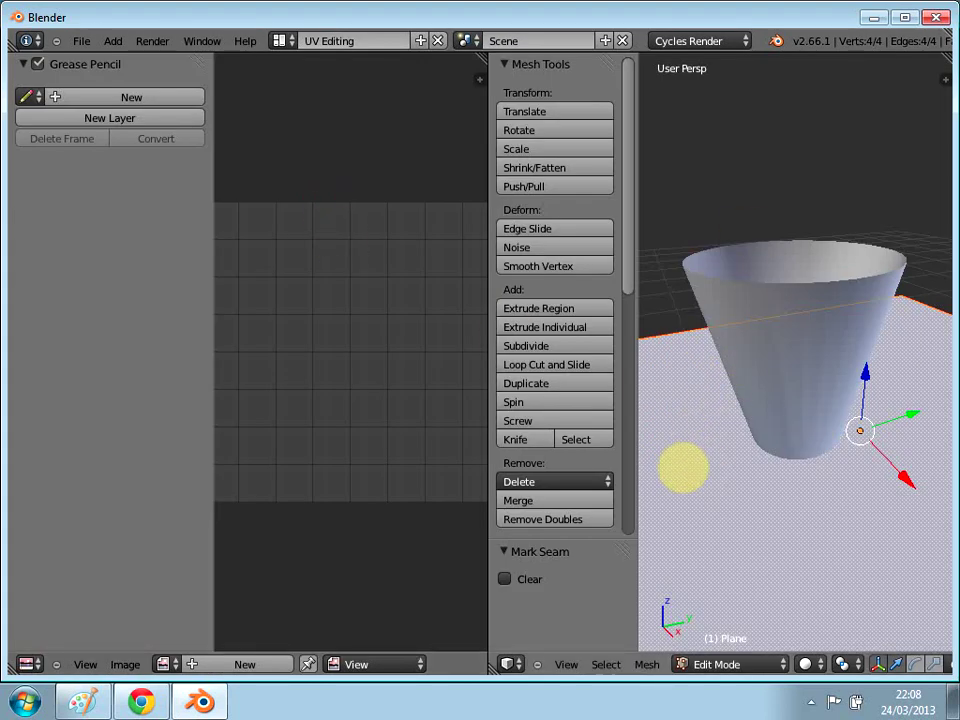
pyautogui.press('u')
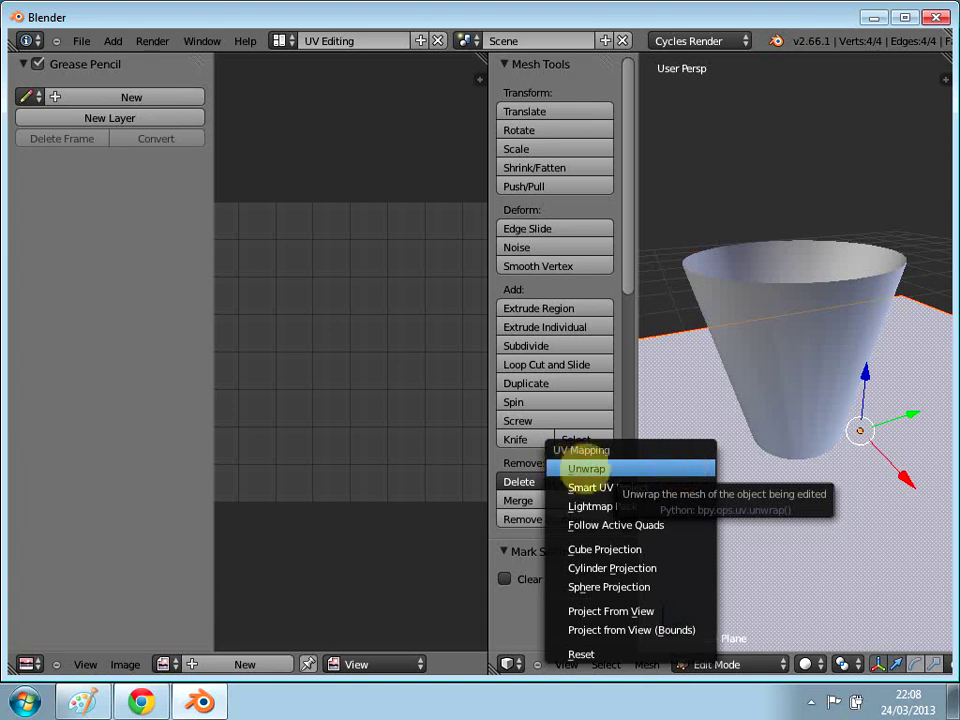
pyautogui.click(593, 466)
pyautogui.scroll(-3, 371, 401)
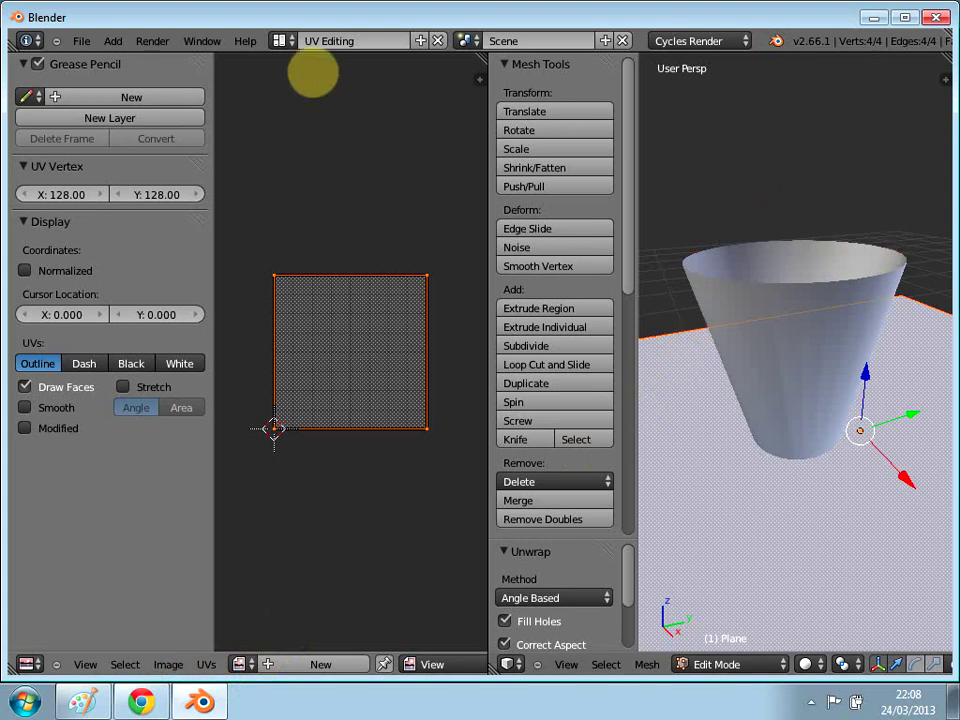
# Step: Return to the Default screen layout and open the texture settings with the ground plane still in Edit Mode
pyautogui.click(280, 40)
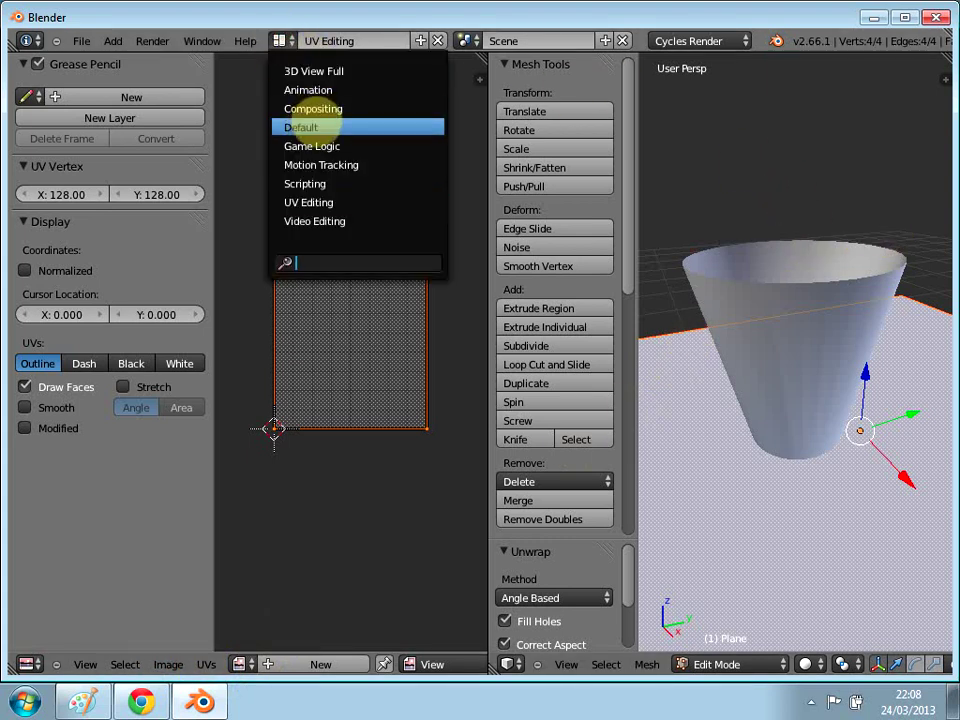
pyautogui.click(300, 127)
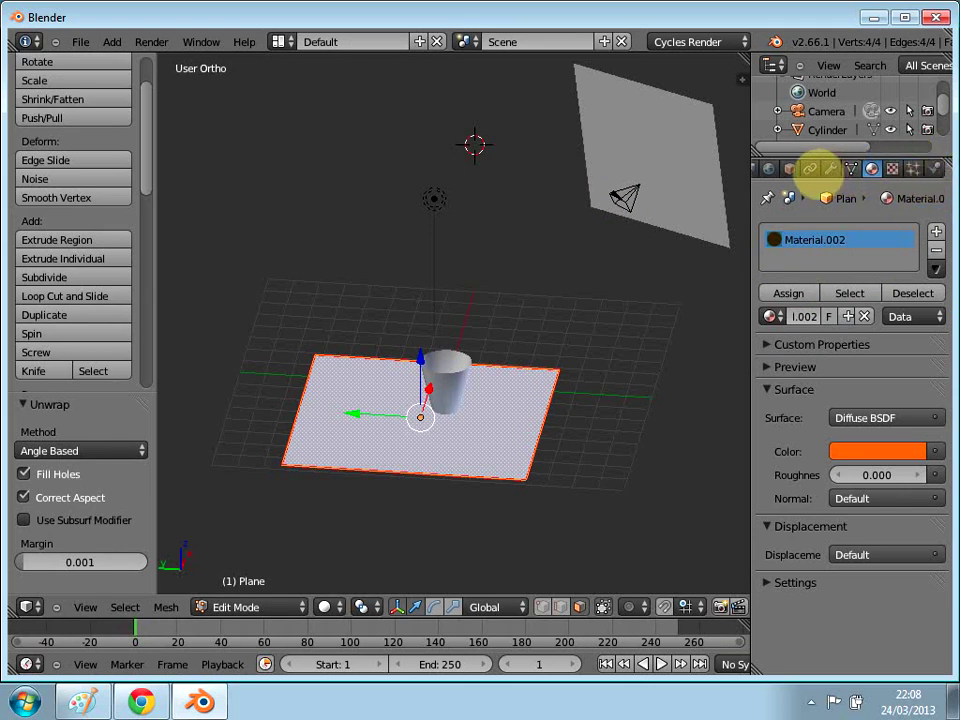
pyautogui.hscroll(2, 842, 172)
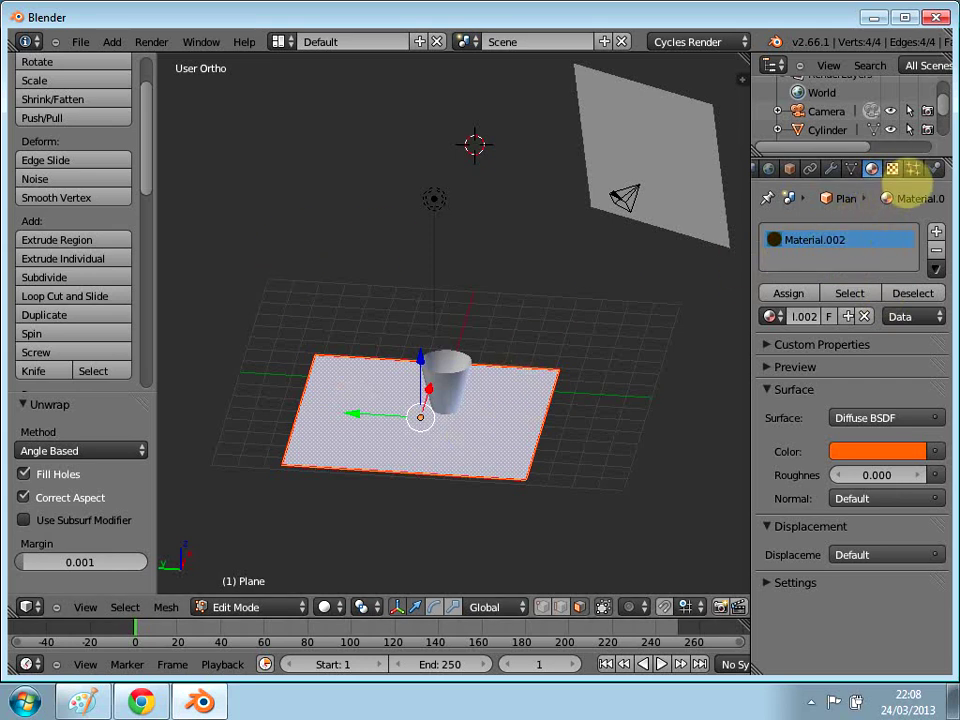
pyautogui.click(893, 169)
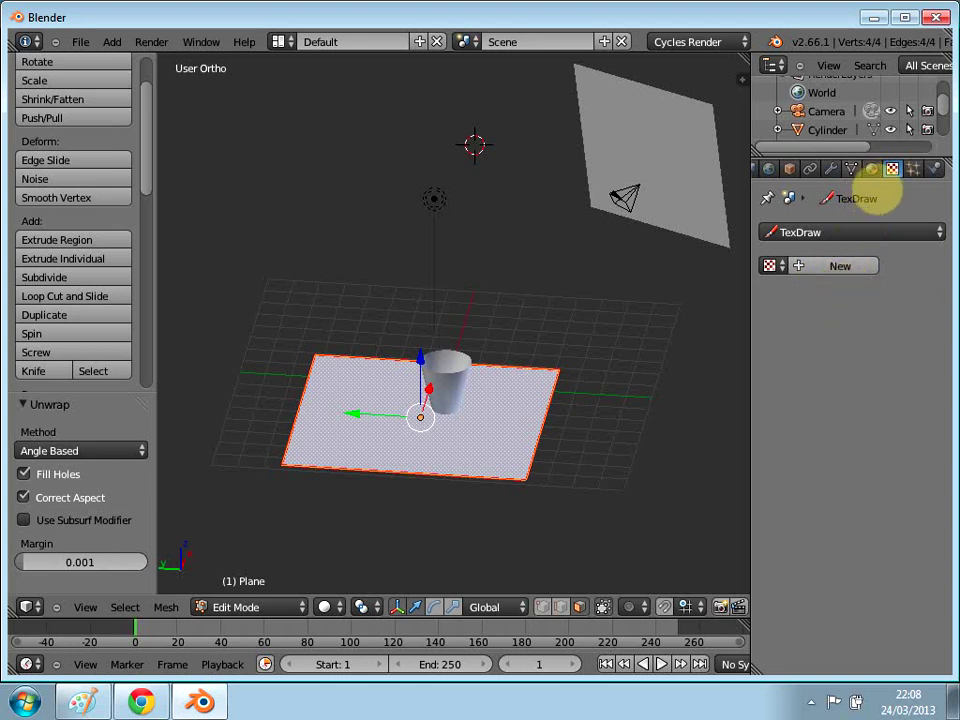
# Step: Assign an Image Texture to the color of the ground plane's Diffuse BSDF material, keeping the whole mesh selected
pyautogui.click(872, 169)
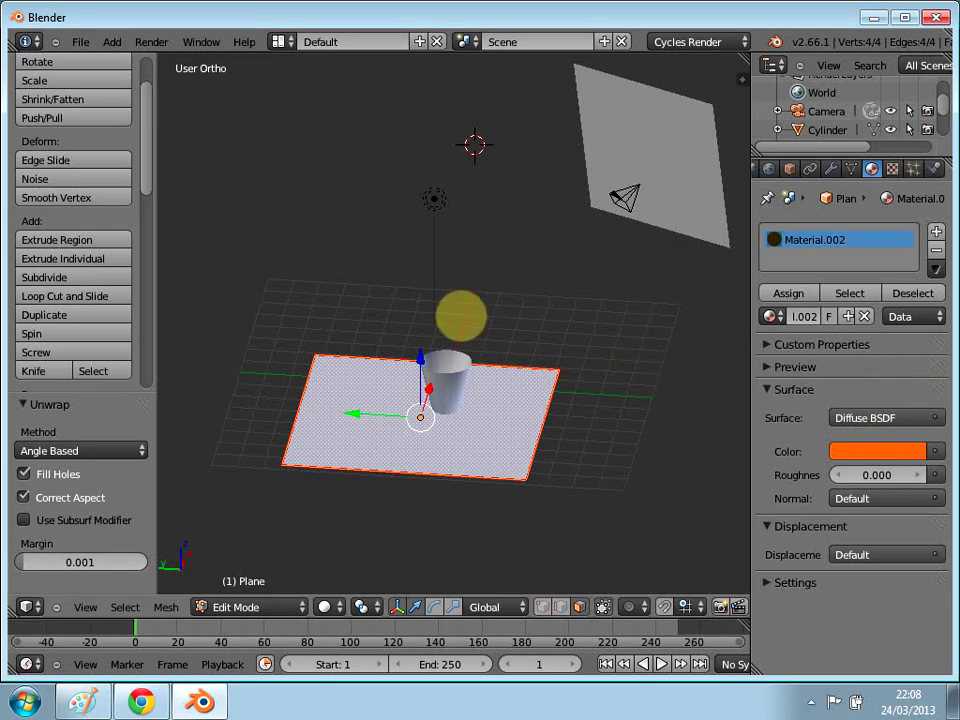
pyautogui.press('a')
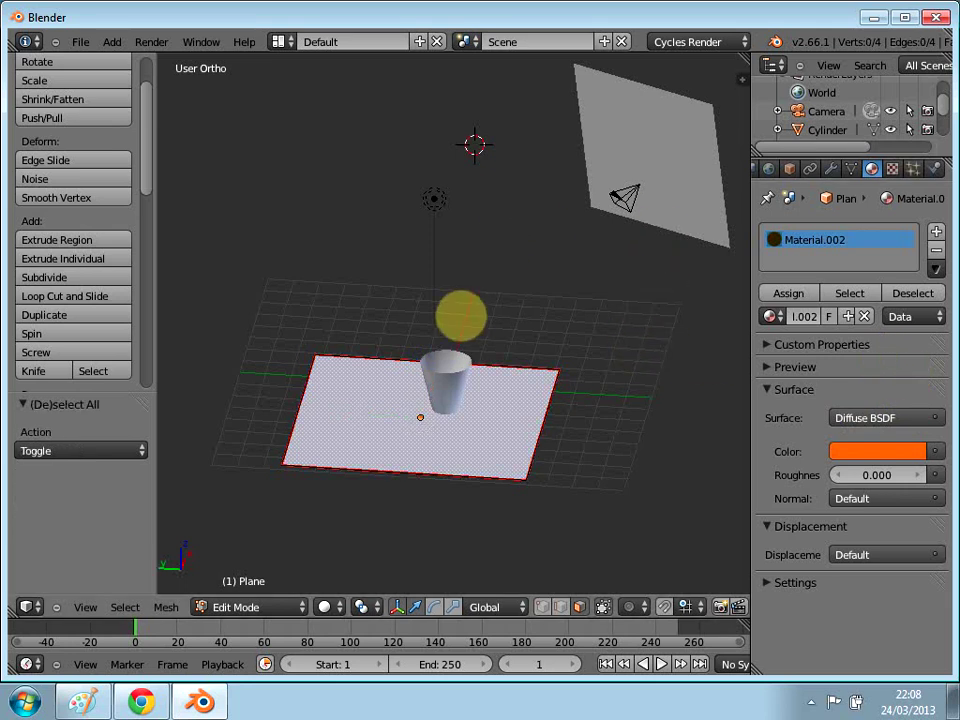
pyautogui.press('a')
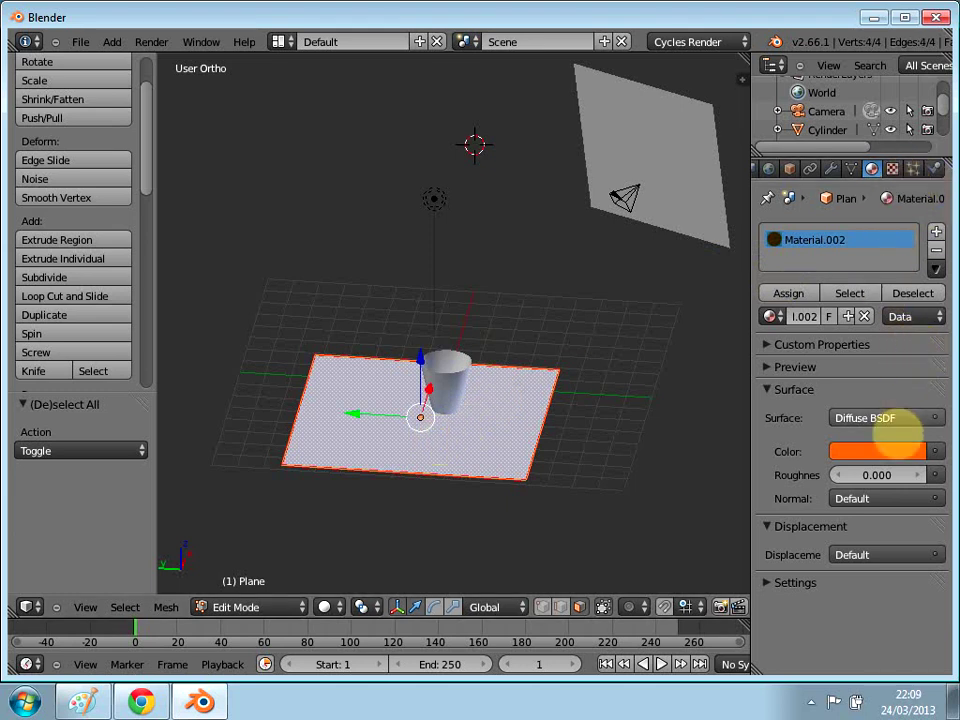
pyautogui.click(900, 420)
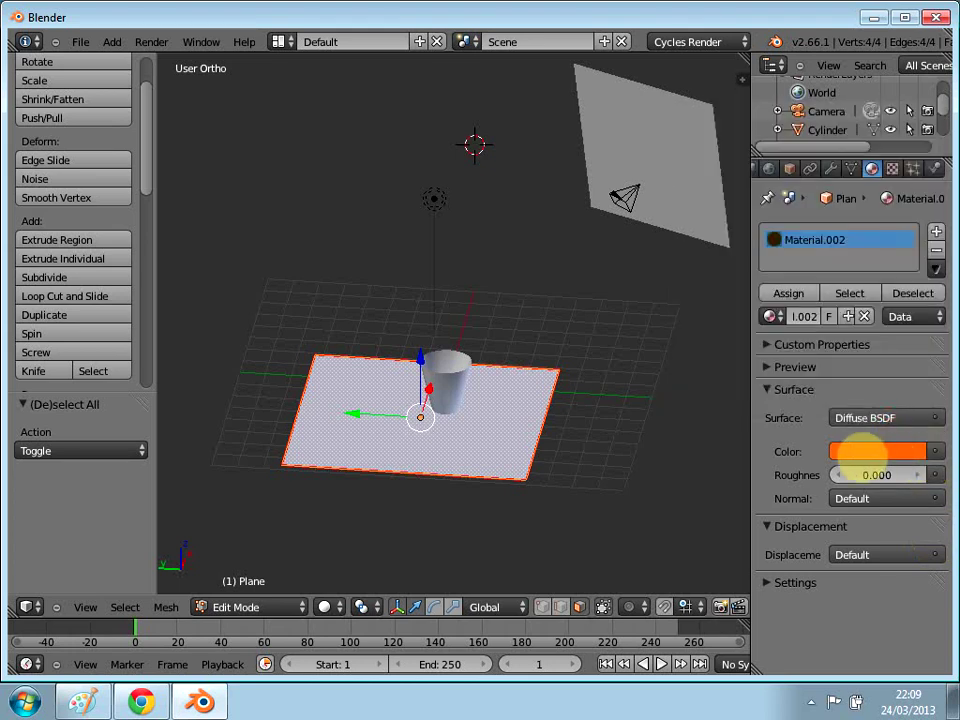
pyautogui.click(935, 451)
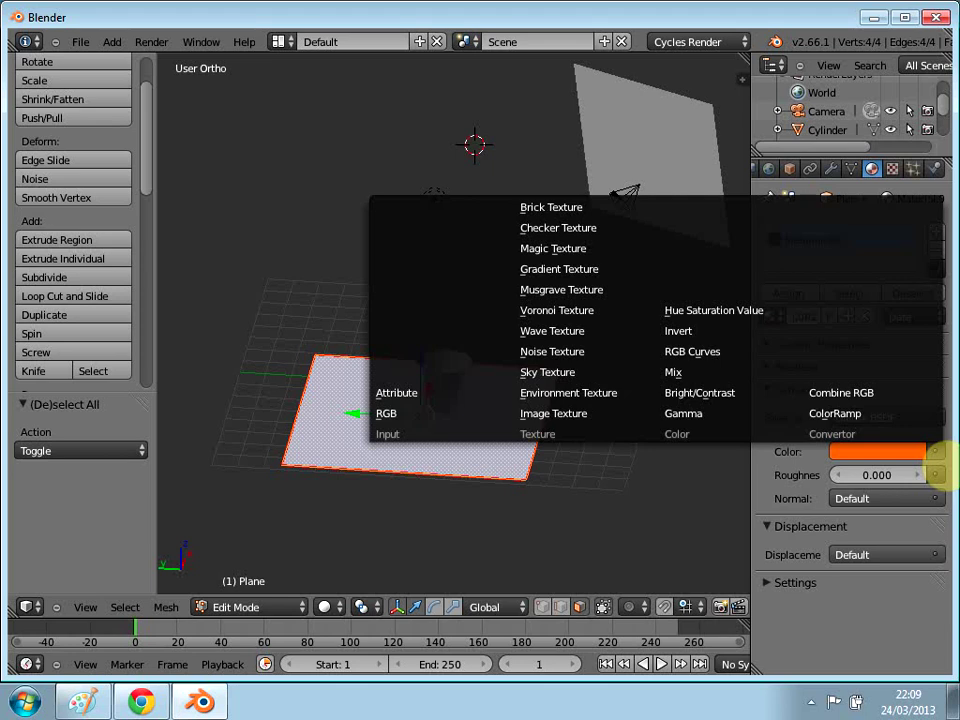
pyautogui.press('Escape')
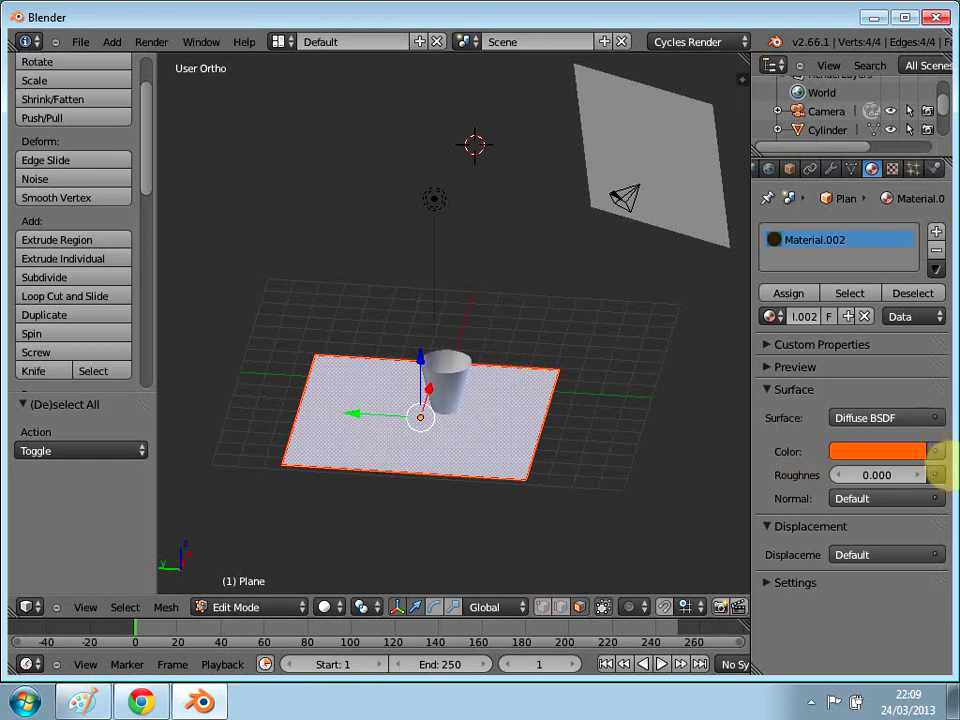
pyautogui.click(935, 451)
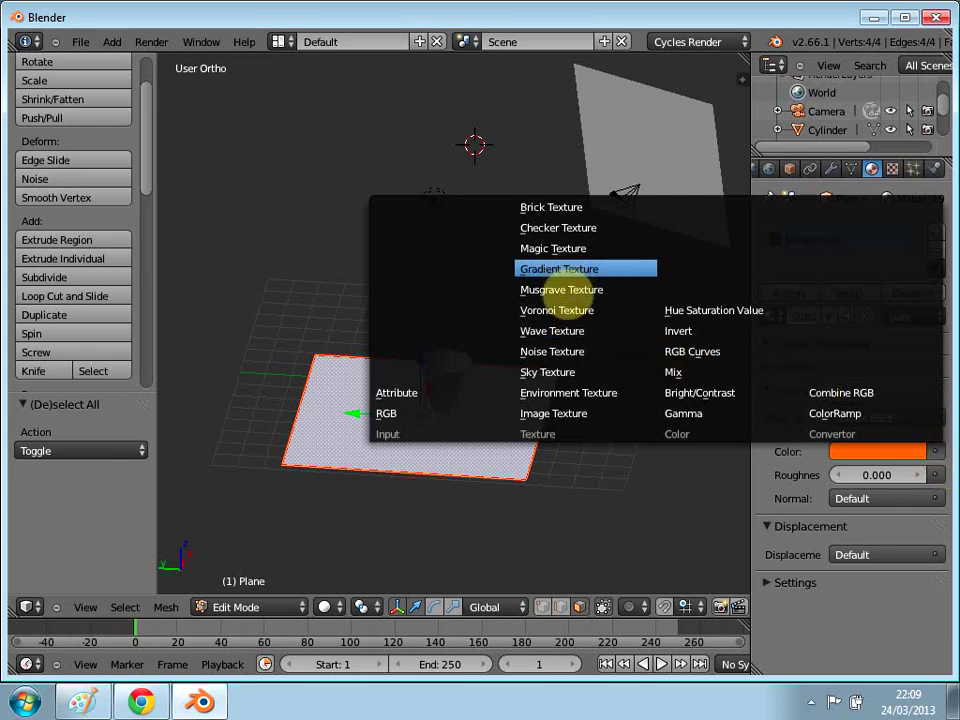
pyautogui.click(560, 413)
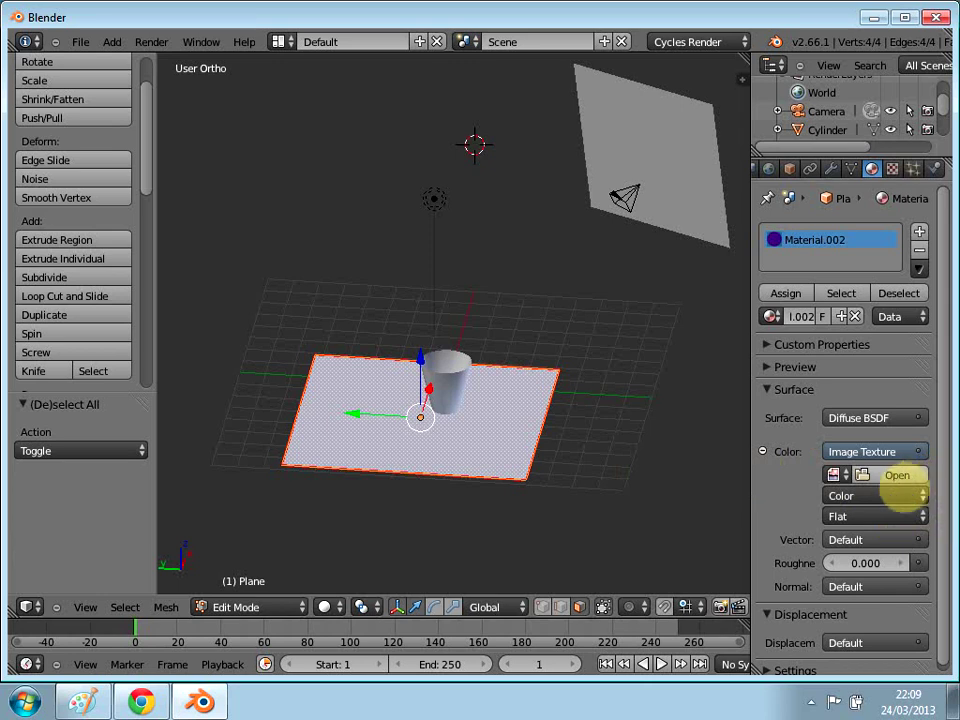
# Step: Load BANDIDOS_TEQUILA_Wallpaper_bxqhg.jpg from the Desktop as the material's texture image
pyautogui.click(905, 478)
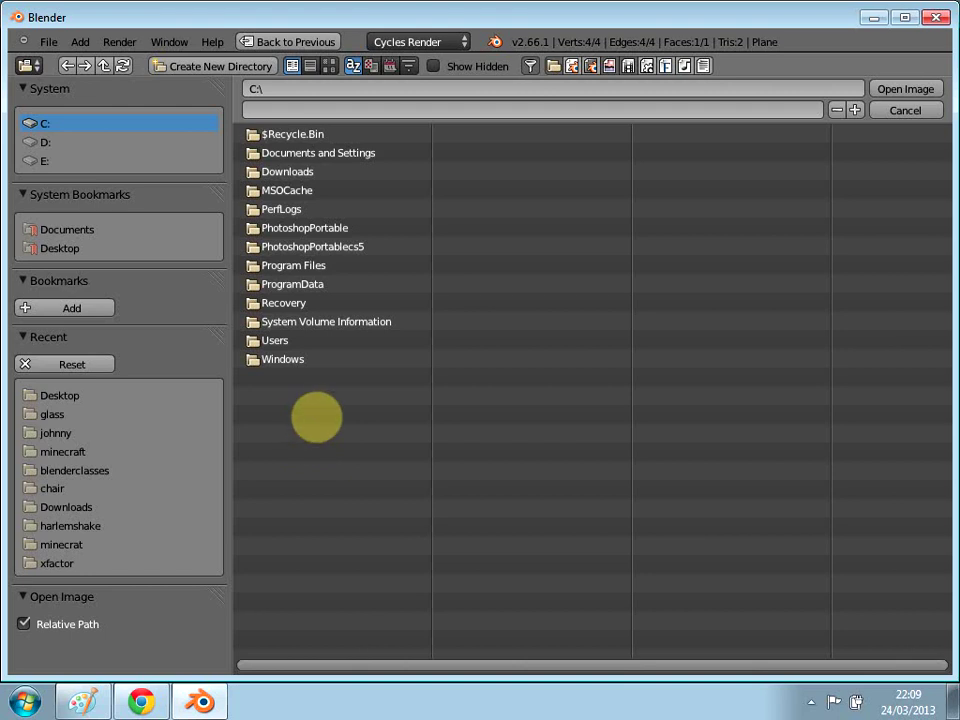
pyautogui.click(80, 400)
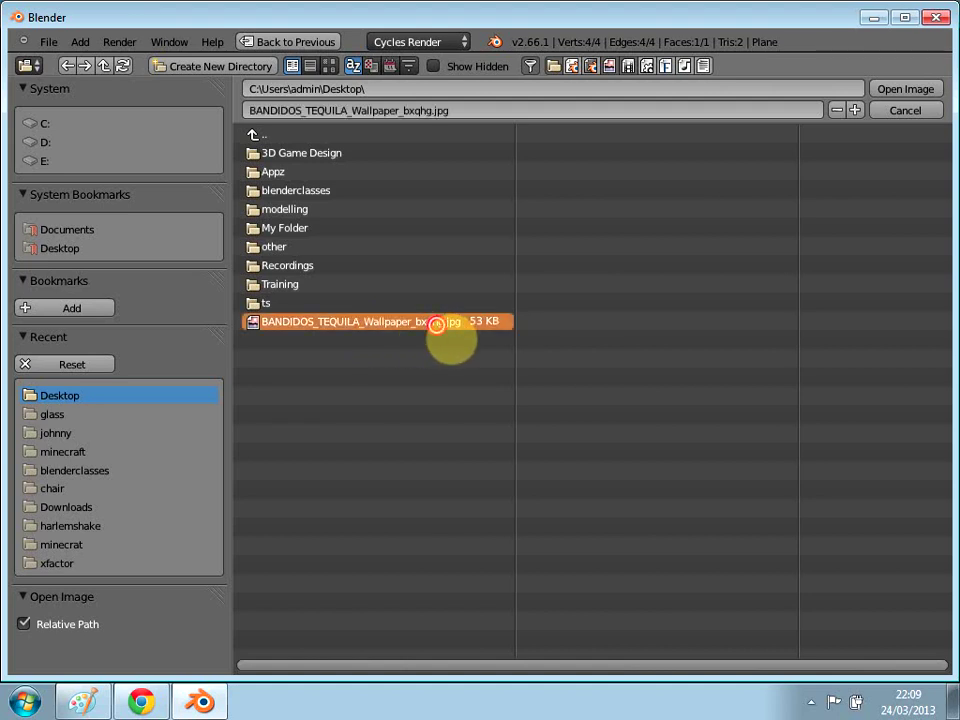
pyautogui.doubleClick(436, 325)
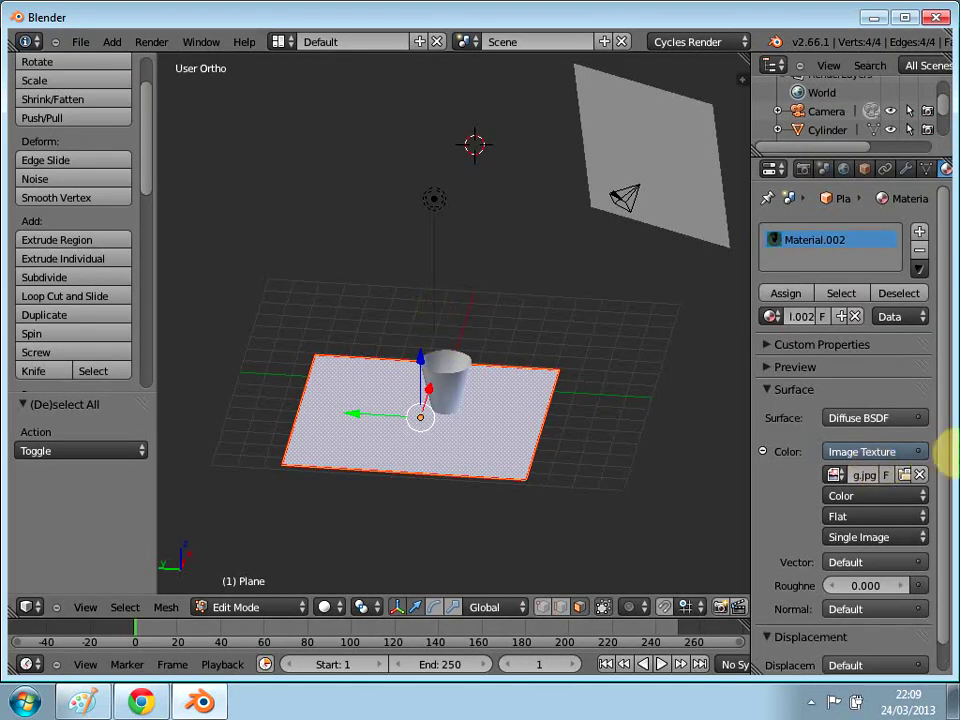
# Step: Set the image texture's vector input to the UV output of Texture Coordinate
pyautogui.moveTo(943, 440); pyautogui.dragTo(945, 485)
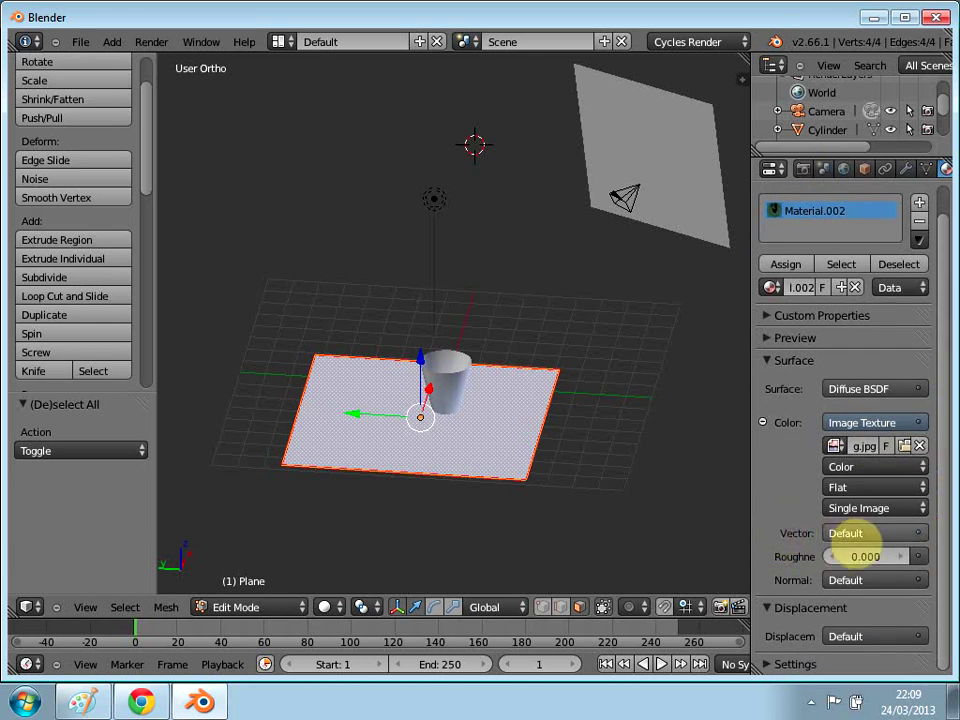
pyautogui.click(845, 533)
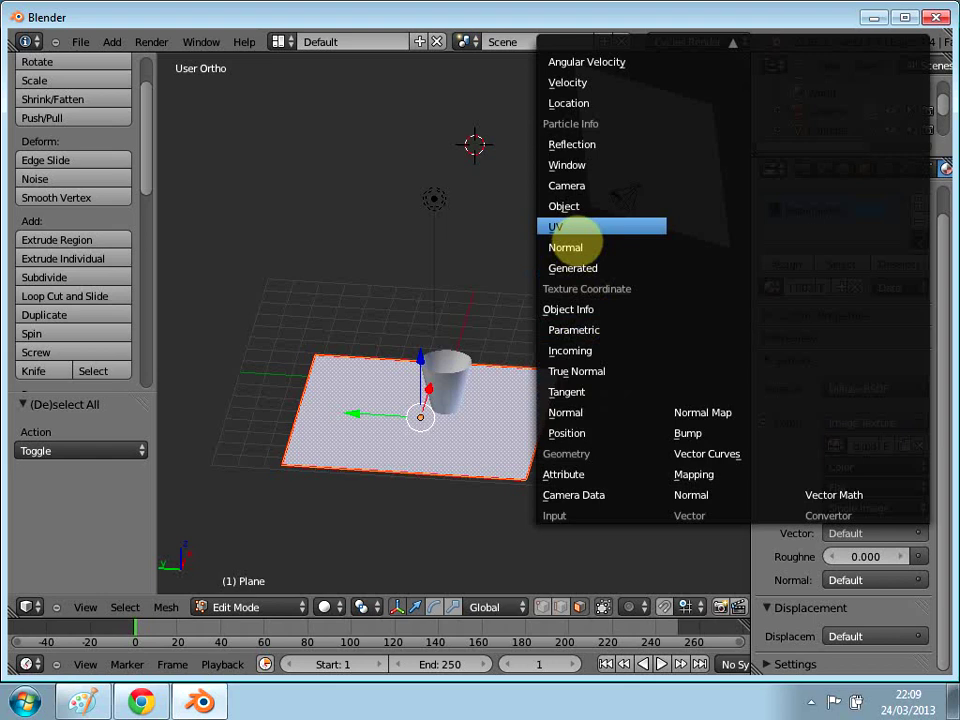
pyautogui.click(588, 229)
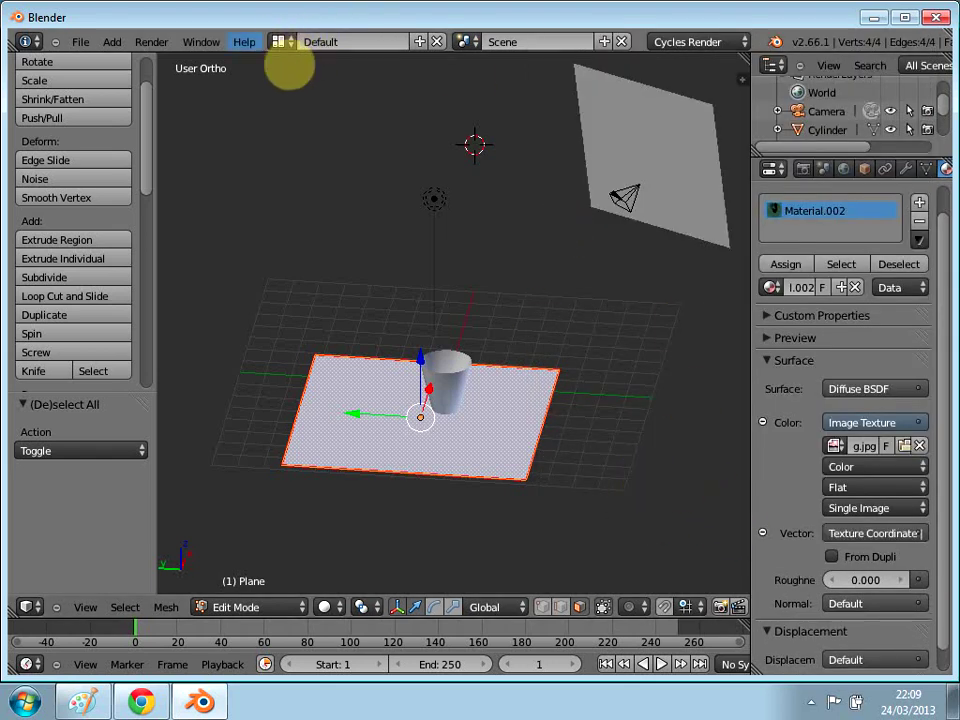
# Step: Switch to the UV Editing layout and open BANDIDOS_TEQUILA_Wallpaper_bxqhg.jpg from the Desktop behind the plane's unwrapped UVs
pyautogui.click(279, 42)
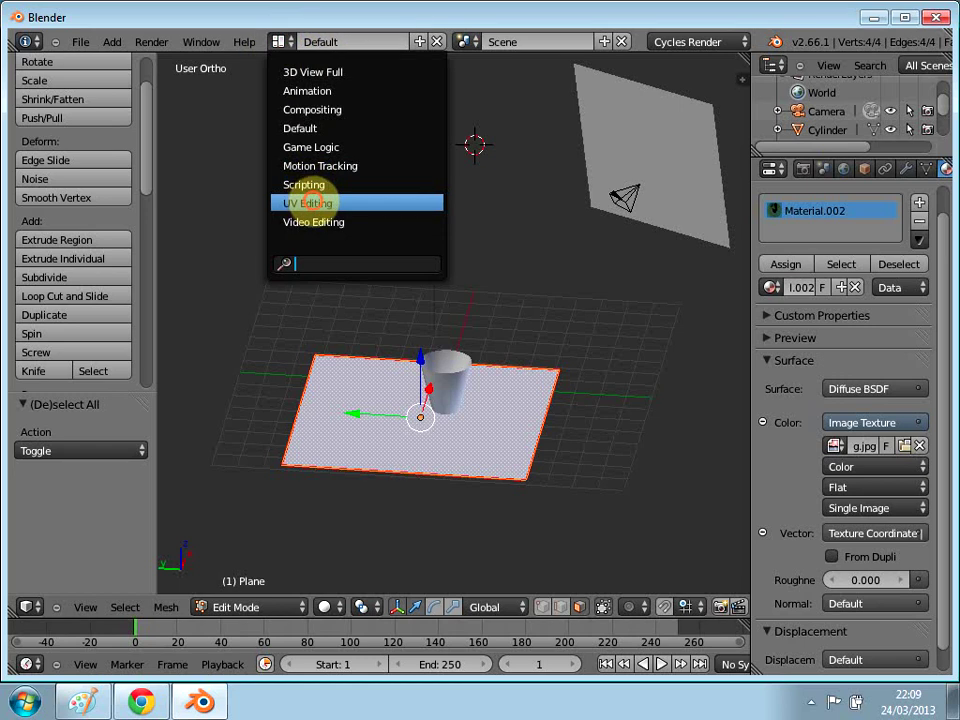
pyautogui.click(300, 203)
pyautogui.click(168, 664)
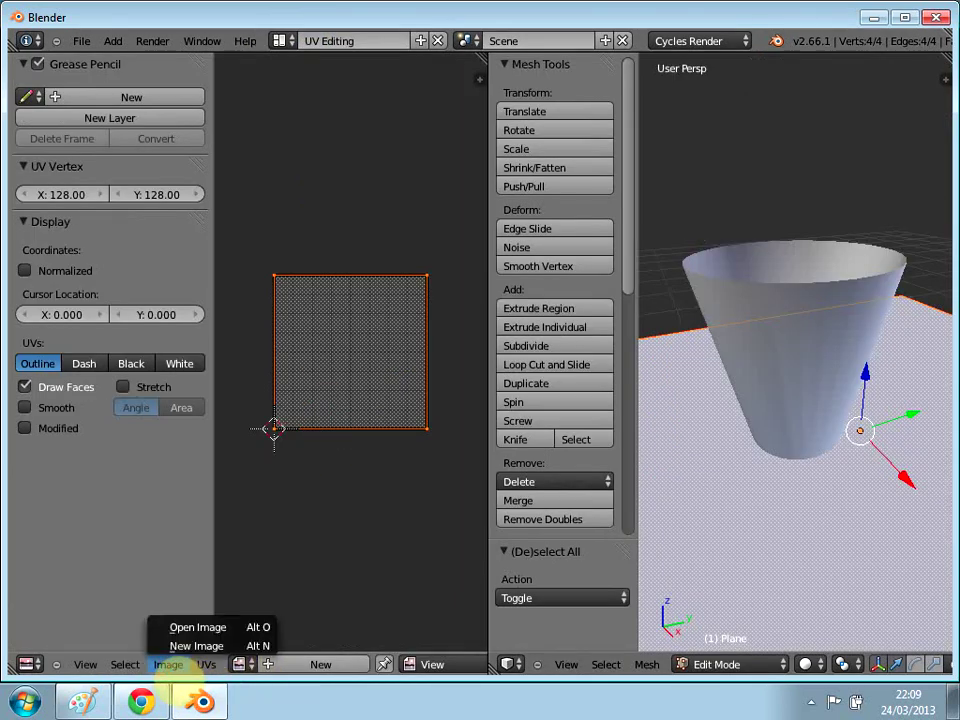
pyautogui.click(200, 626)
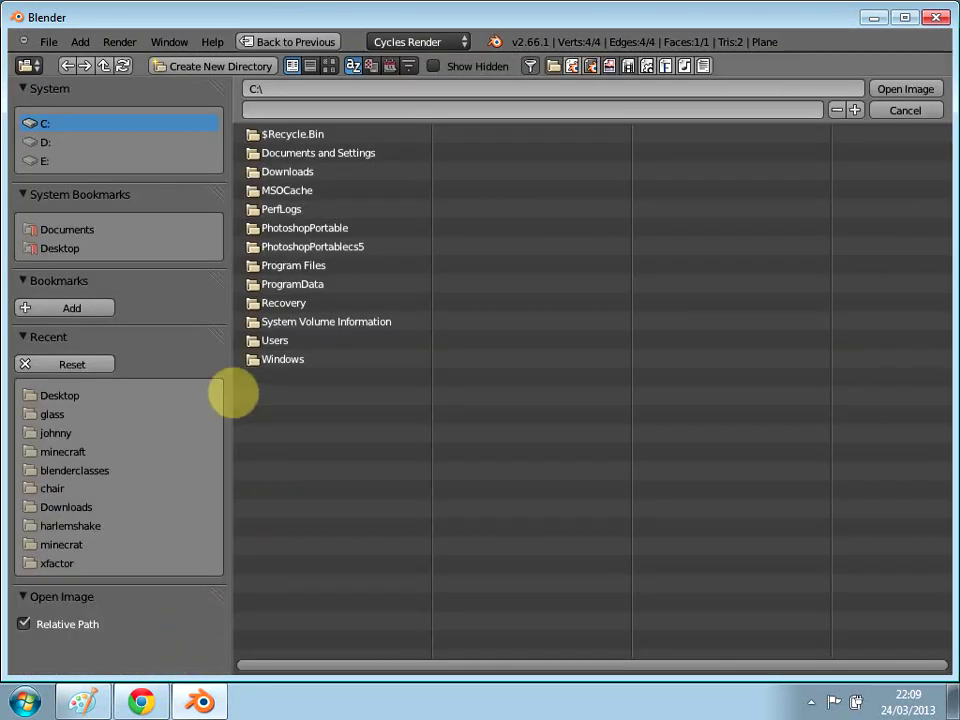
pyautogui.click(100, 397)
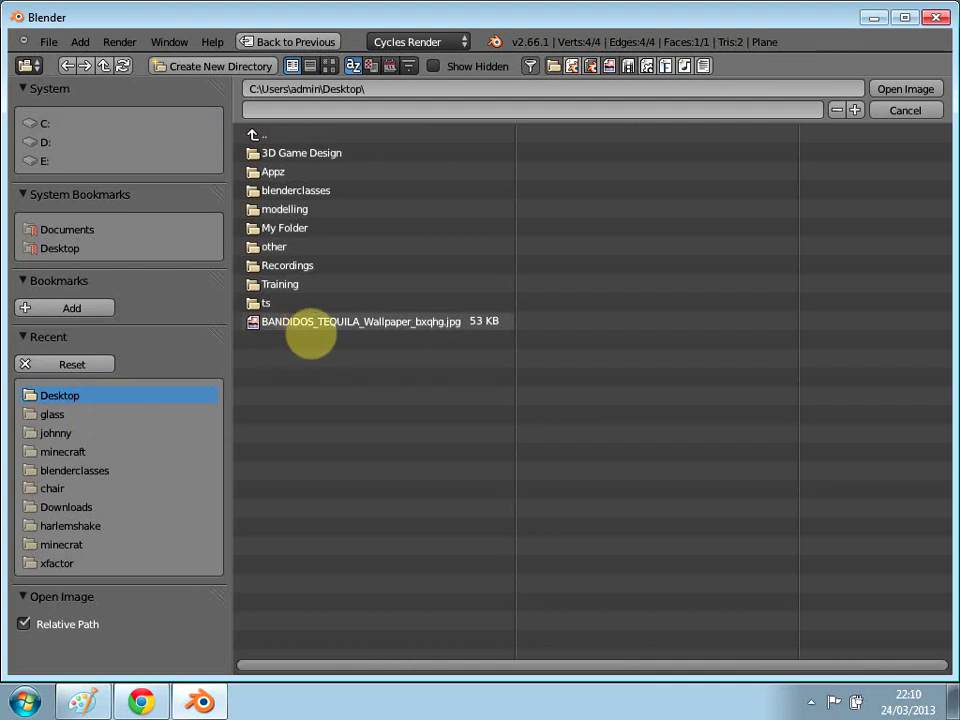
pyautogui.doubleClick(298, 320)
pyautogui.scroll(-2, 332, 354)
pyautogui.scroll(2, 332, 354)
pyautogui.scroll(-2, 338, 351)
pyautogui.scroll(-4, 337, 351)
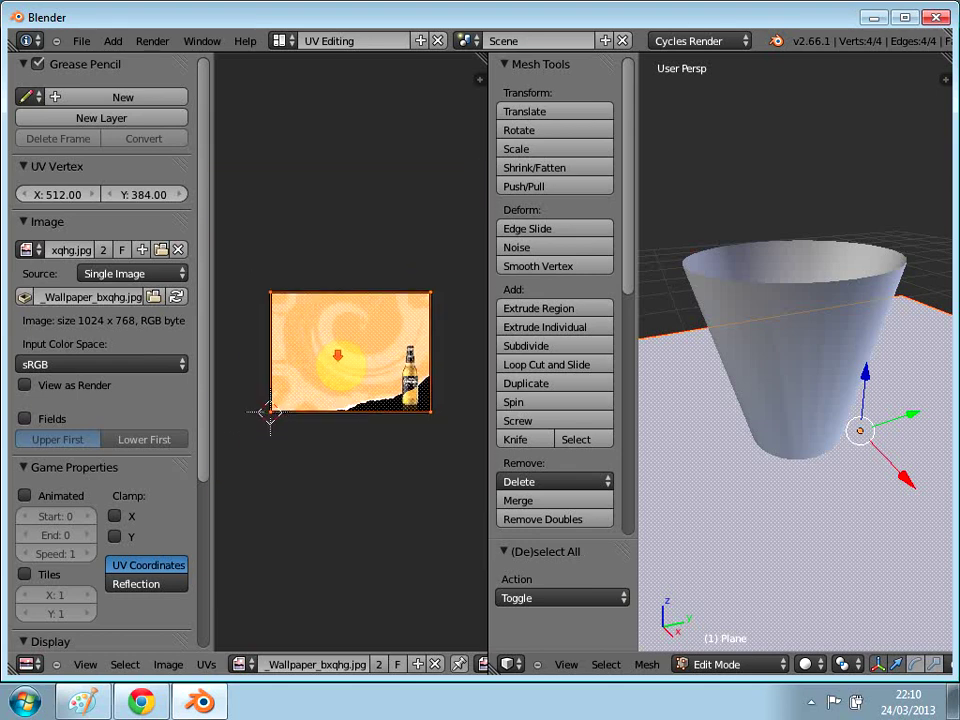
pyautogui.scroll(-2, 865, 400)
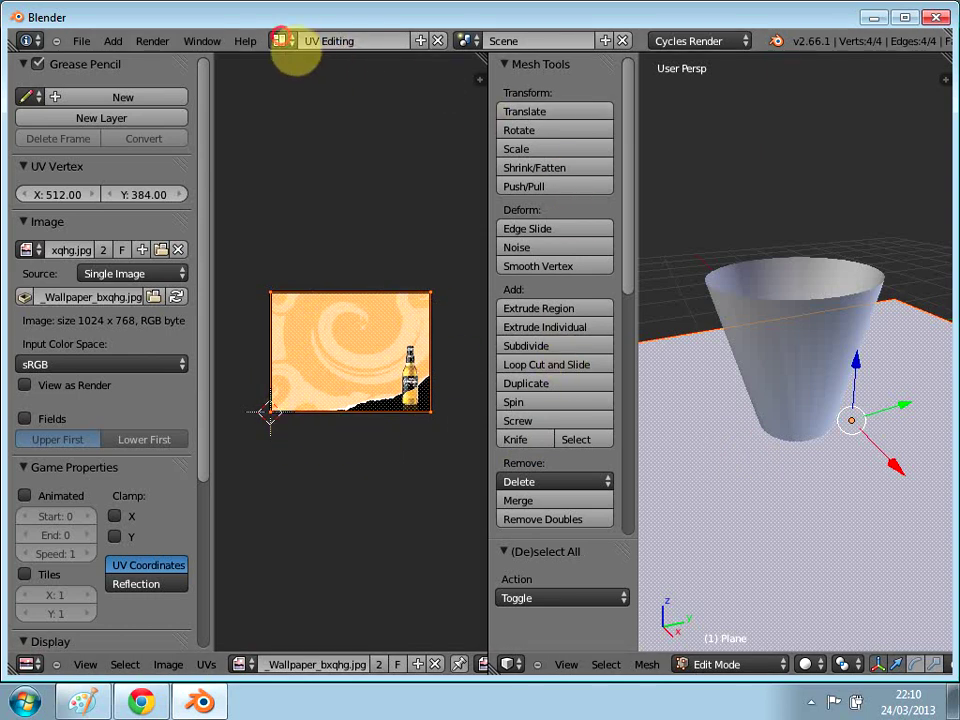
# Step: Return to the Default layout, look through the camera and put the ground plane back in Object Mode
pyautogui.click(280, 40)
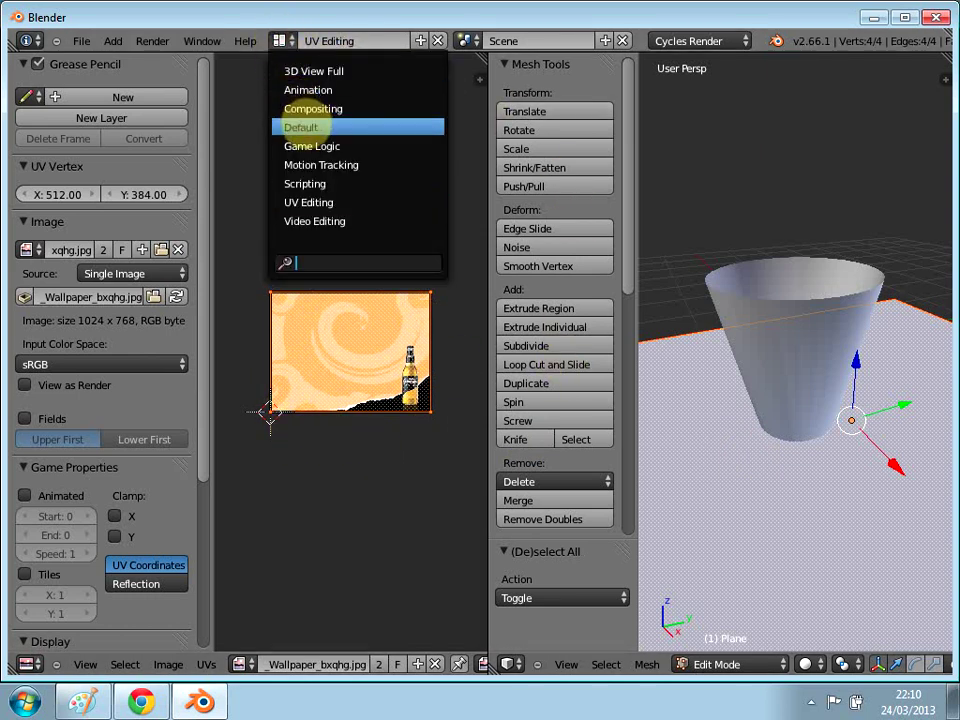
pyautogui.click(303, 126)
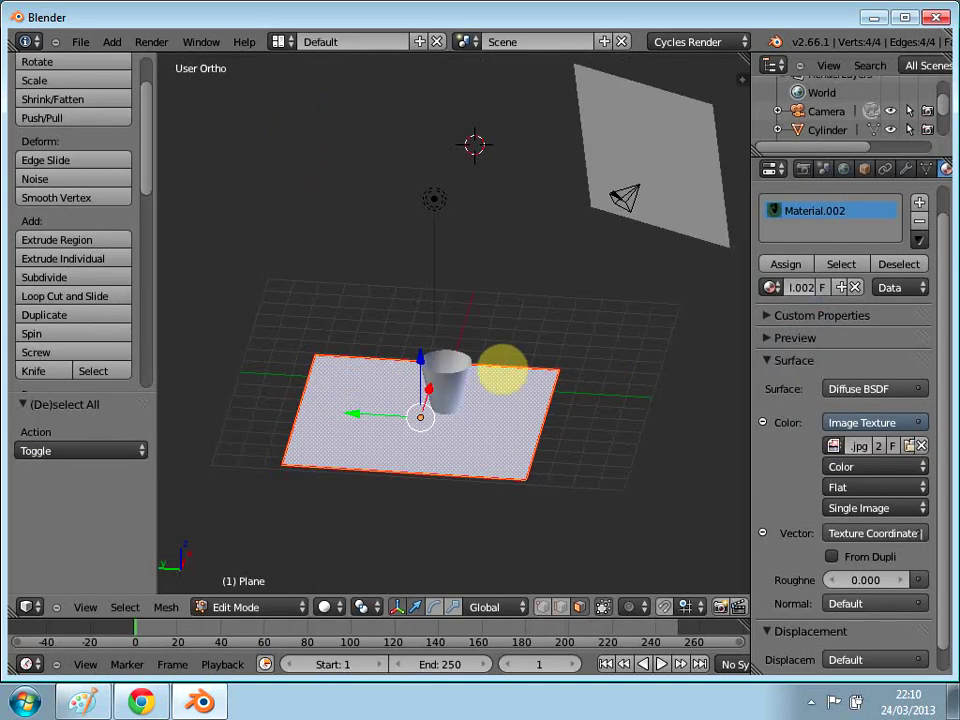
pyautogui.press('KP_0')
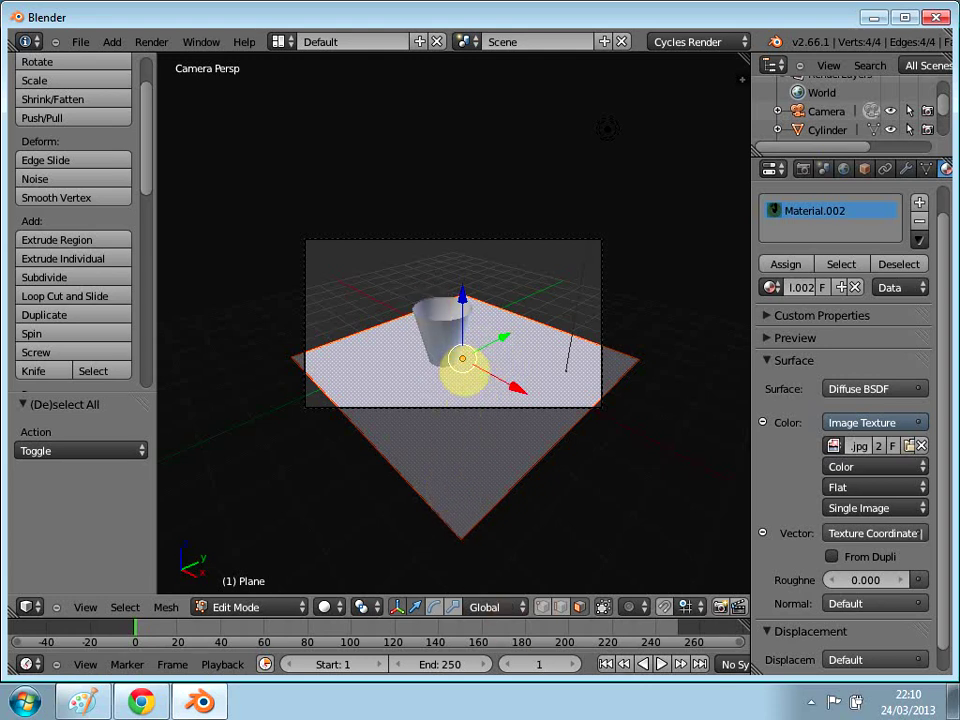
pyautogui.press('Tab')
pyautogui.press('Tab')
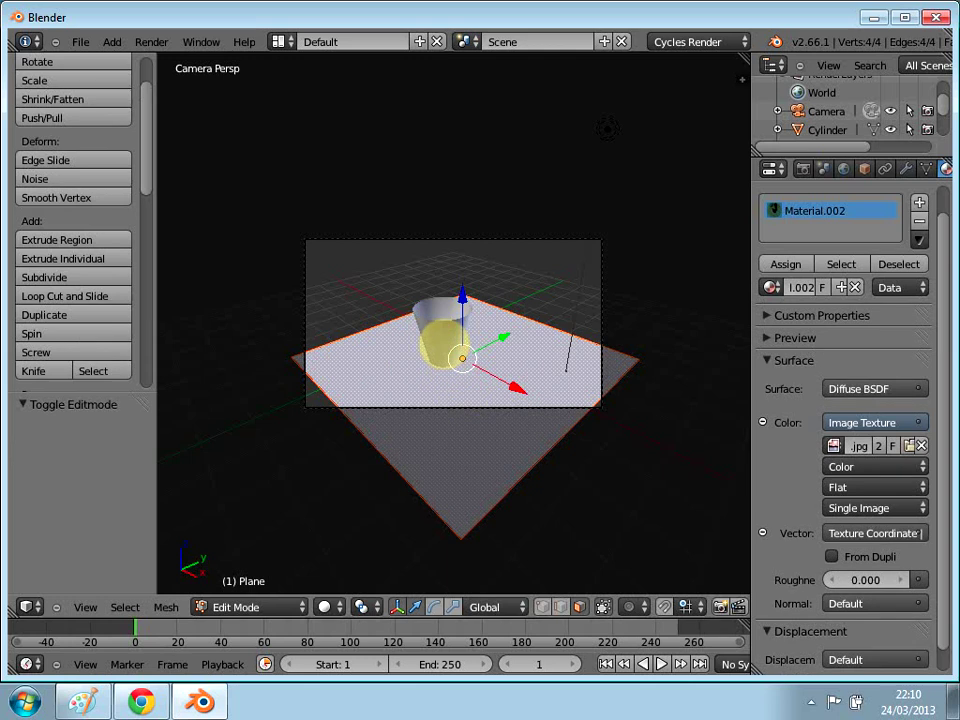
pyautogui.press('Tab')
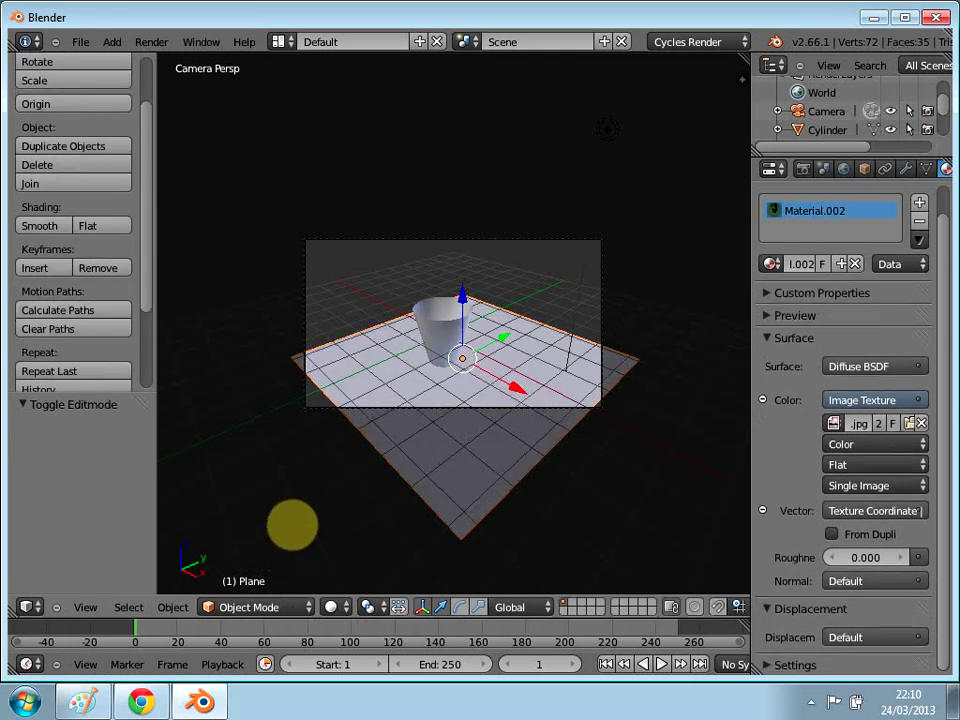
# Step: Select the cup together with the ground plane and raise both about 2.06 units along the Z axis
pyautogui.rightClick(450, 342)
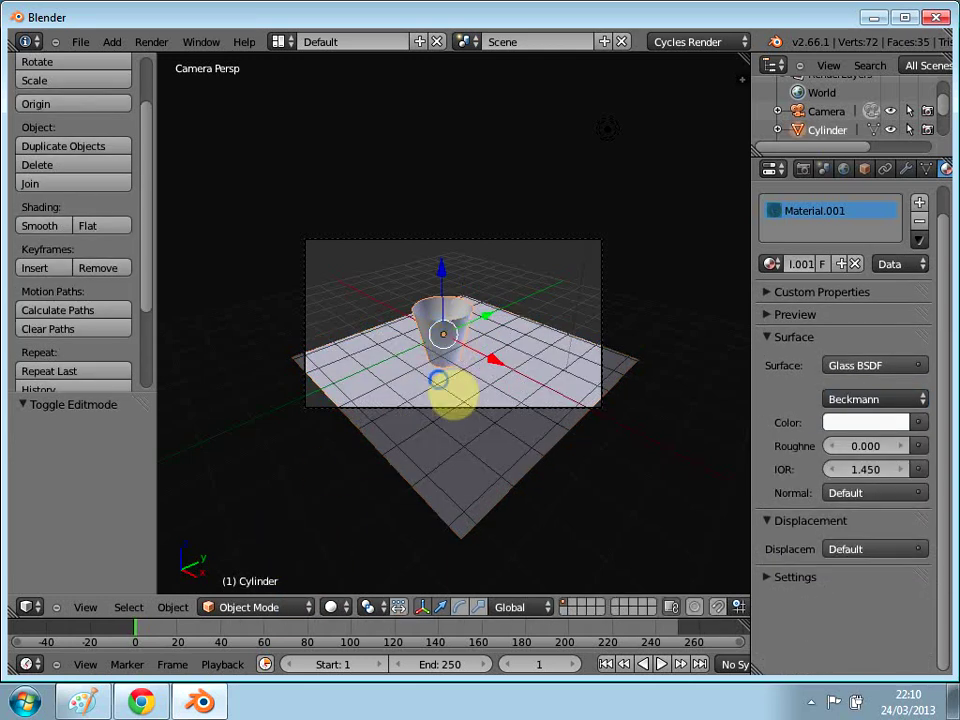
pyautogui.rightClick(453, 396)
pyautogui.press('g')
pyautogui.press('z')
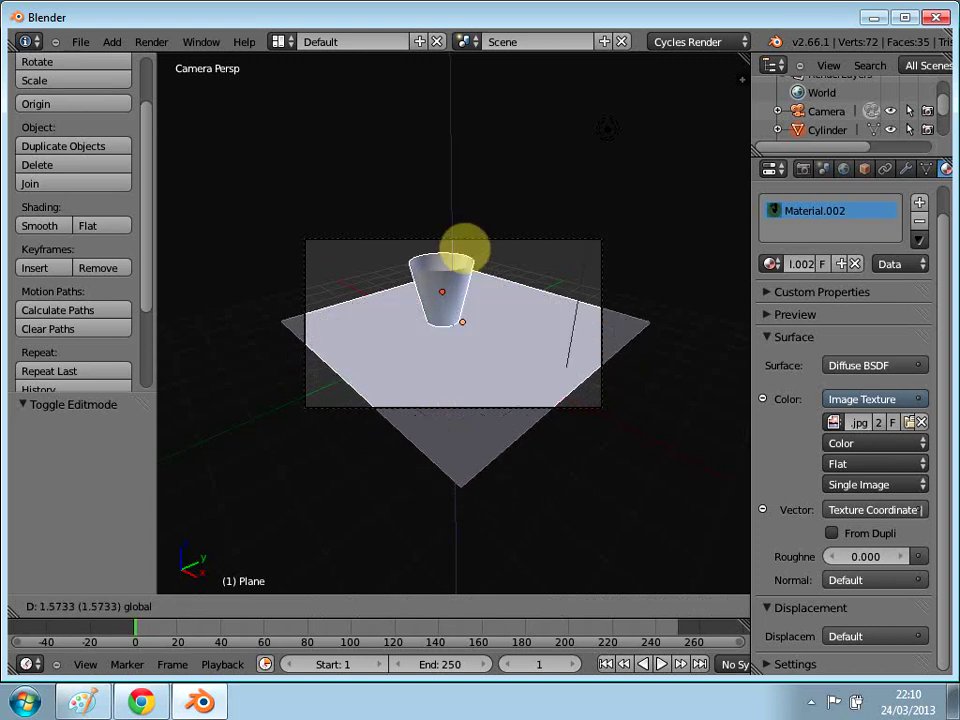
pyautogui.click(466, 243)
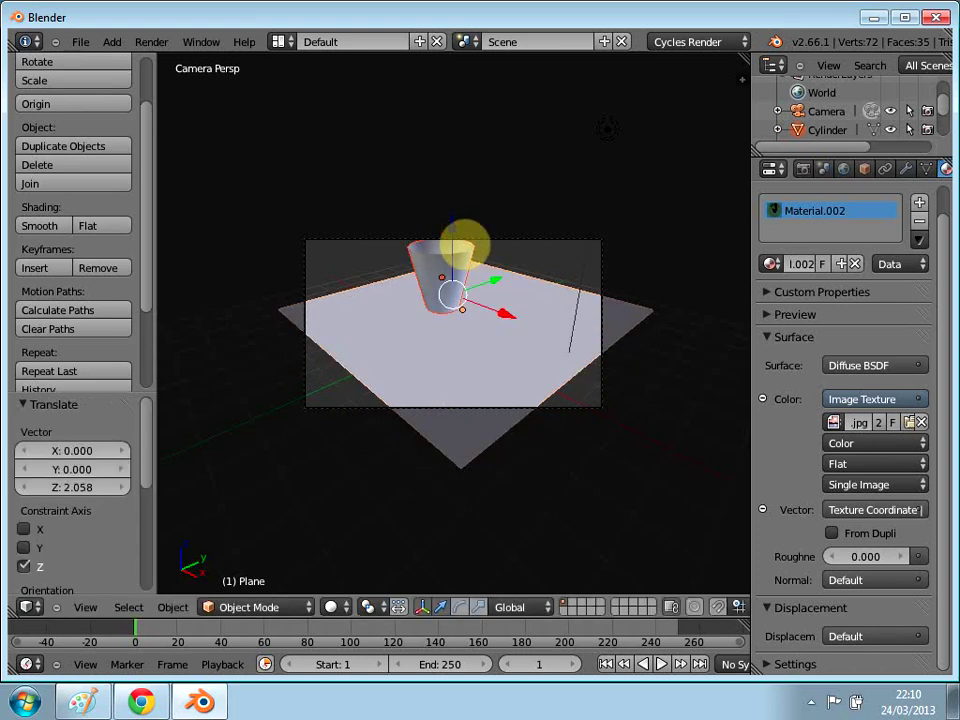
# Step: Scale the cup and ground plane down together to about 0.74 so they fit inside the camera frame
pyautogui.press('s')
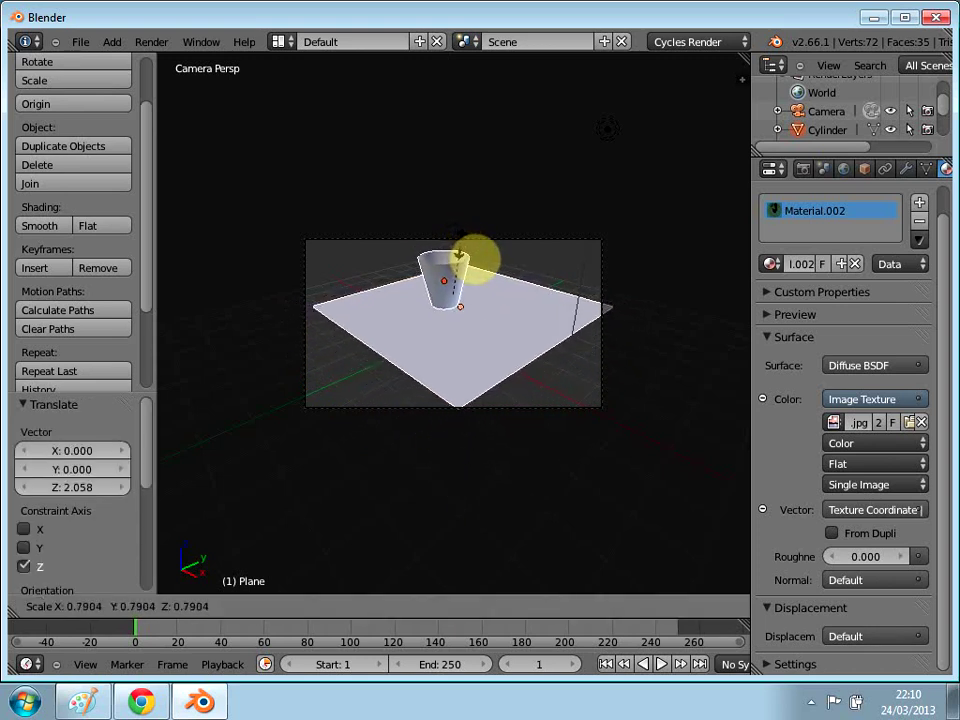
pyautogui.click(457, 258)
pyautogui.press('KP_5')
pyautogui.press('KP_4')
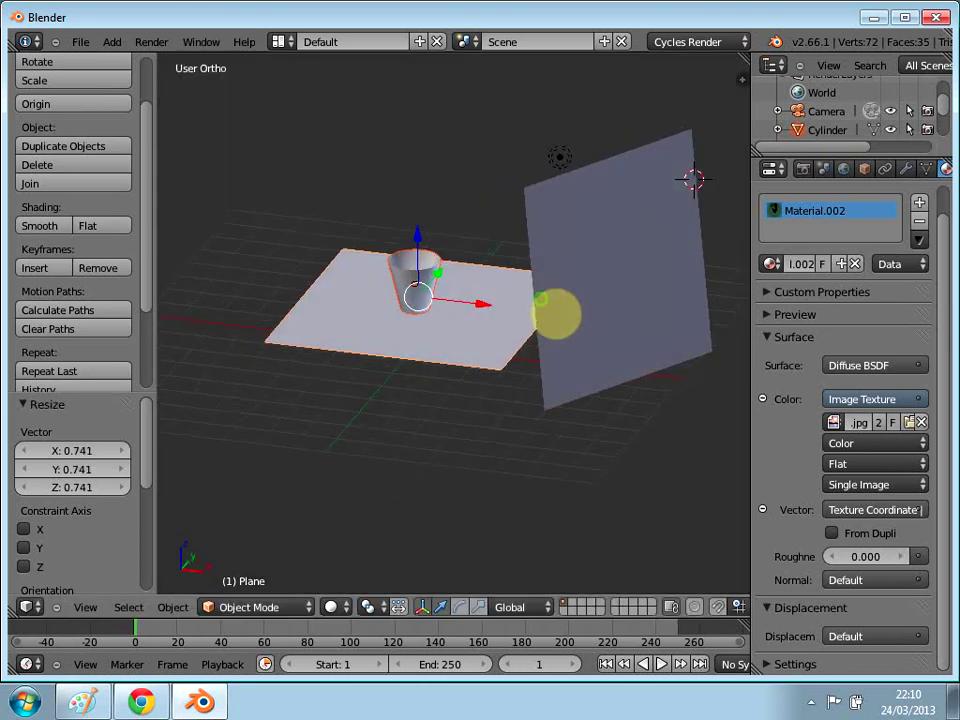
pyautogui.press('KP_5')
pyautogui.press('KP_0')
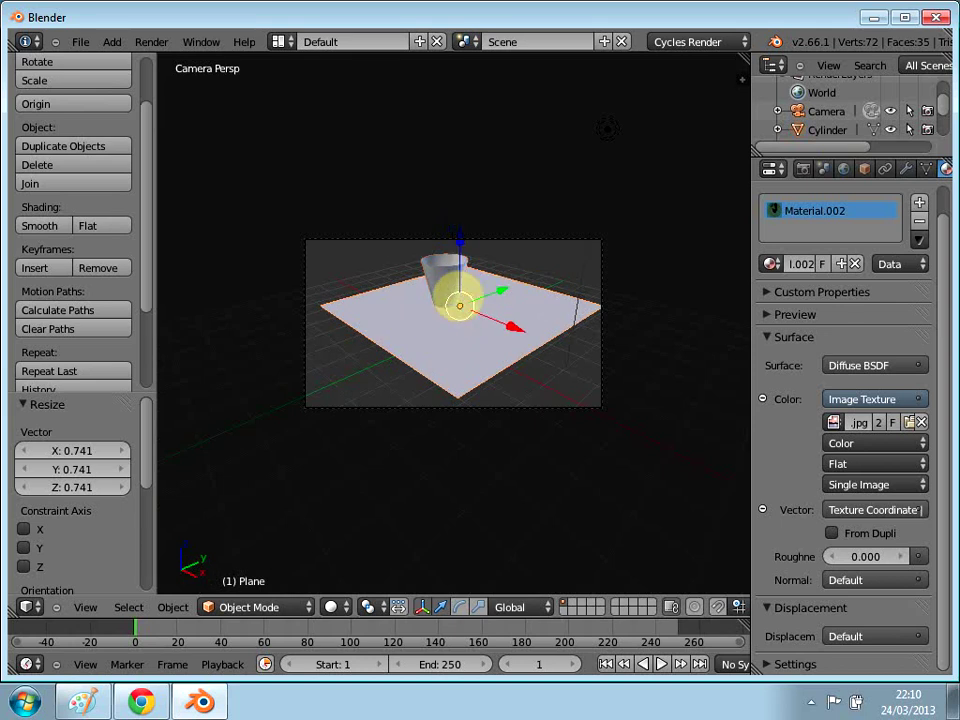
# Step: Duplicate the glass cup and place the copy about 1.78 units away along the X axis
pyautogui.rightClick(443, 275)
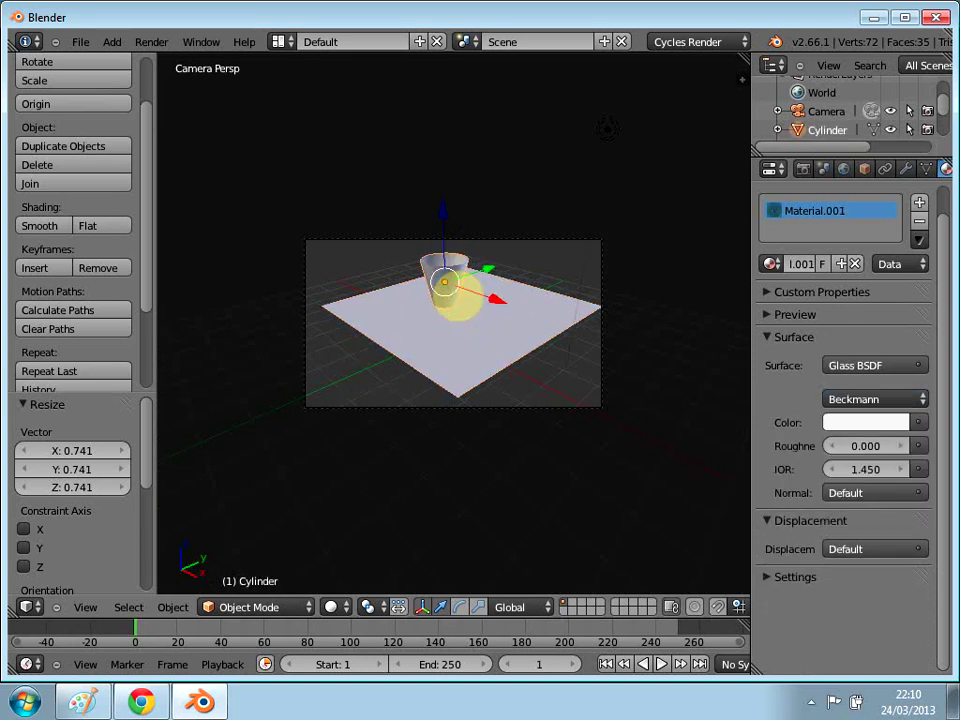
pyautogui.hotkey('shift', 'd')
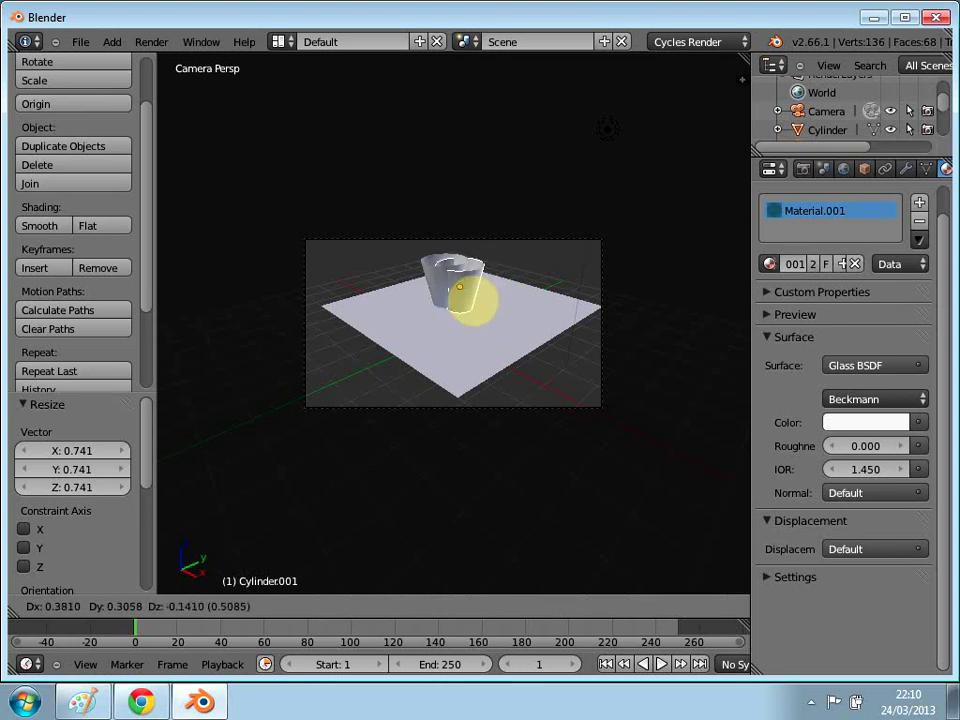
pyautogui.press('x')
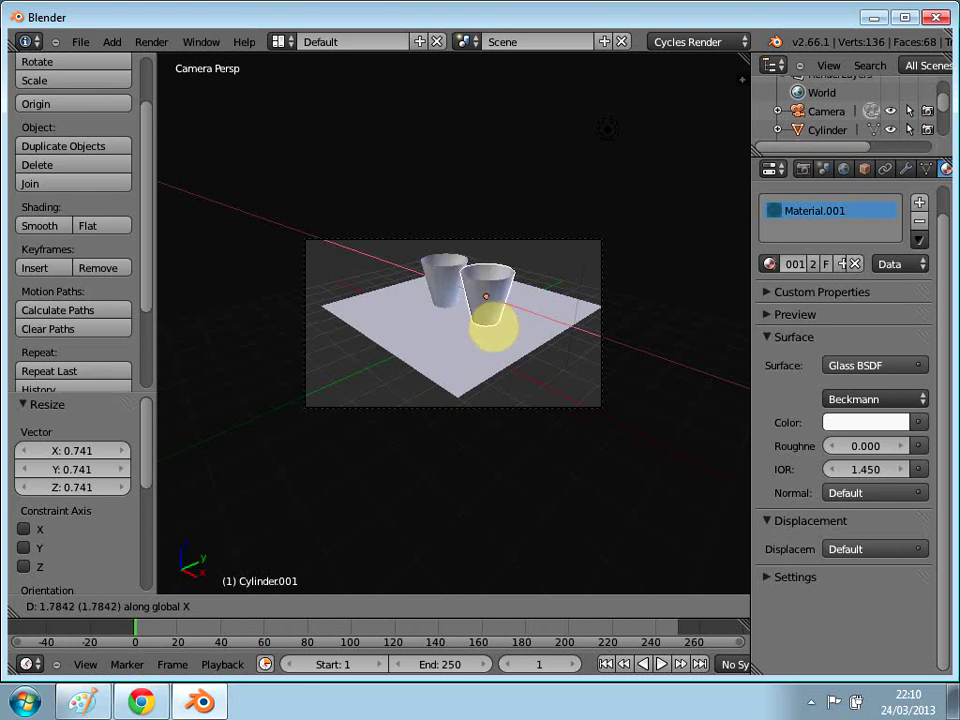
pyautogui.click(492, 328)
# Step: Select the ground plane alone and raise it about 0.185 units along the Z axis to meet the bases of the cups
pyautogui.moveTo(484, 368); pyautogui.dragTo(449, 362, button='middle')
pyautogui.rightClick(446, 346)
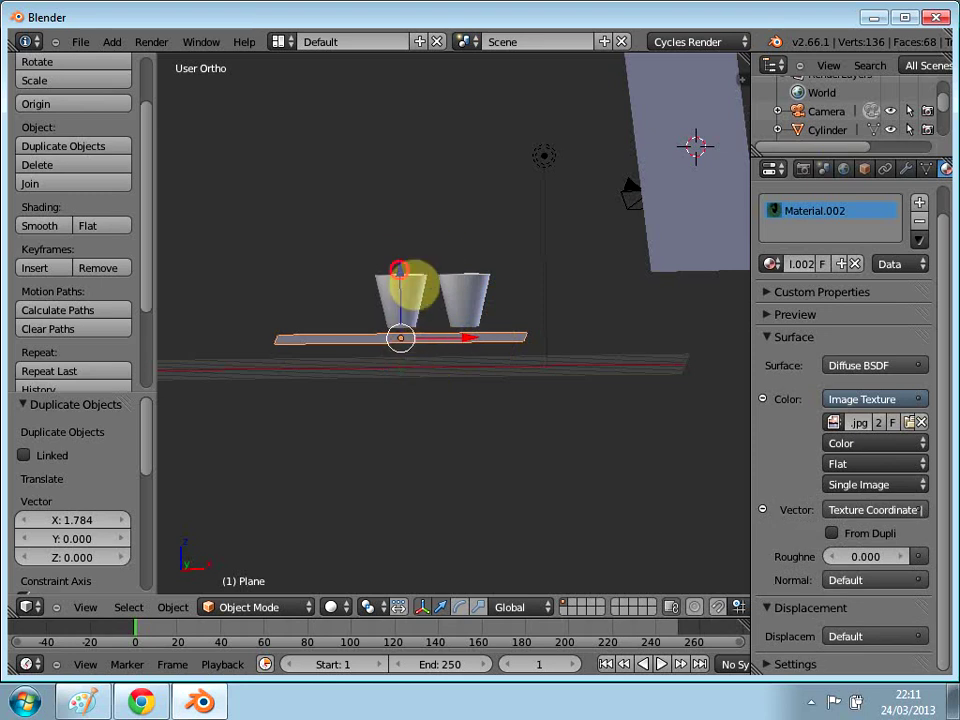
pyautogui.press('g')
pyautogui.press('z')
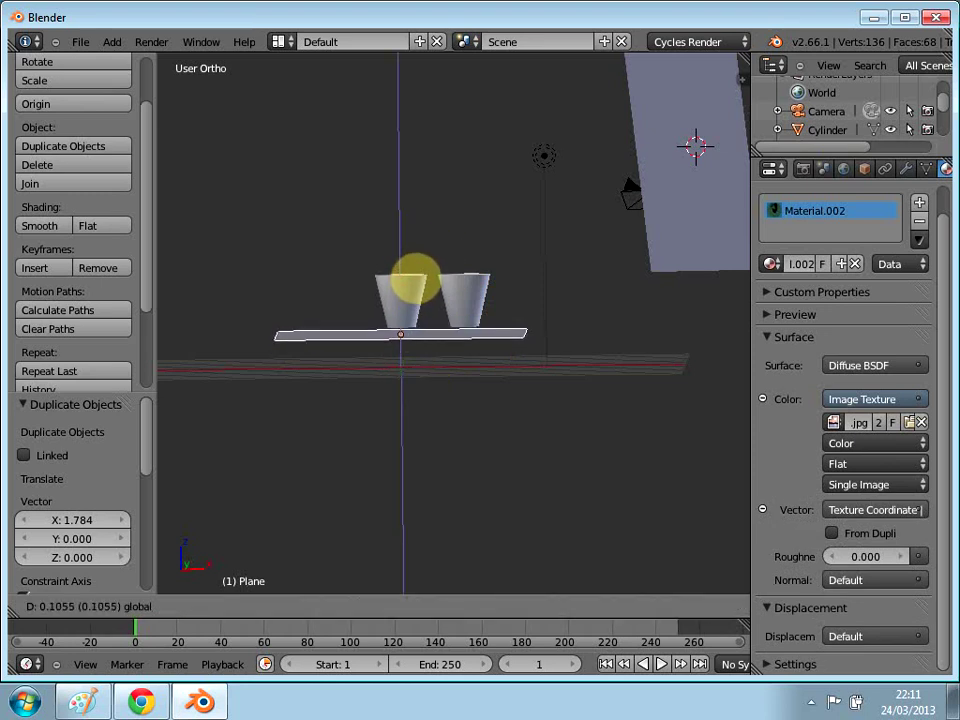
pyautogui.click(412, 281)
# Step: Shift the ground plane about 0.904 units along the X axis to centre it under the cups, and look through the camera
pyautogui.moveTo(412, 281)
pyautogui.mouseDown(button='middle')
pyautogui.moveTo(414, 332)
pyautogui.moveTo(414, 274)
pyautogui.moveTo(414, 285)
pyautogui.mouseUp(button='middle')
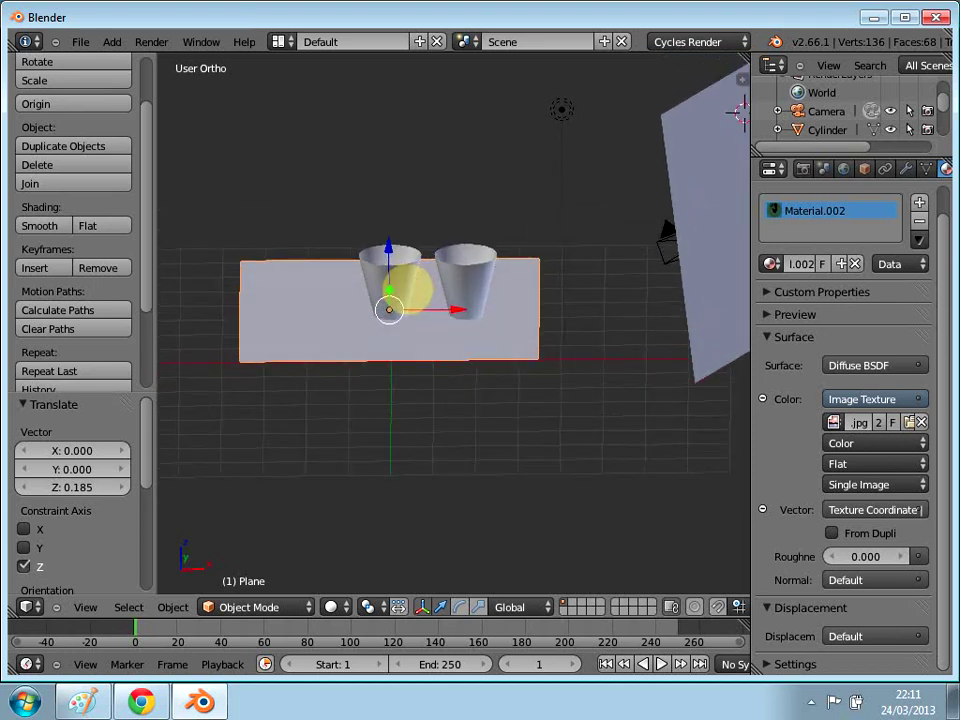
pyautogui.press('g')
pyautogui.press('x')
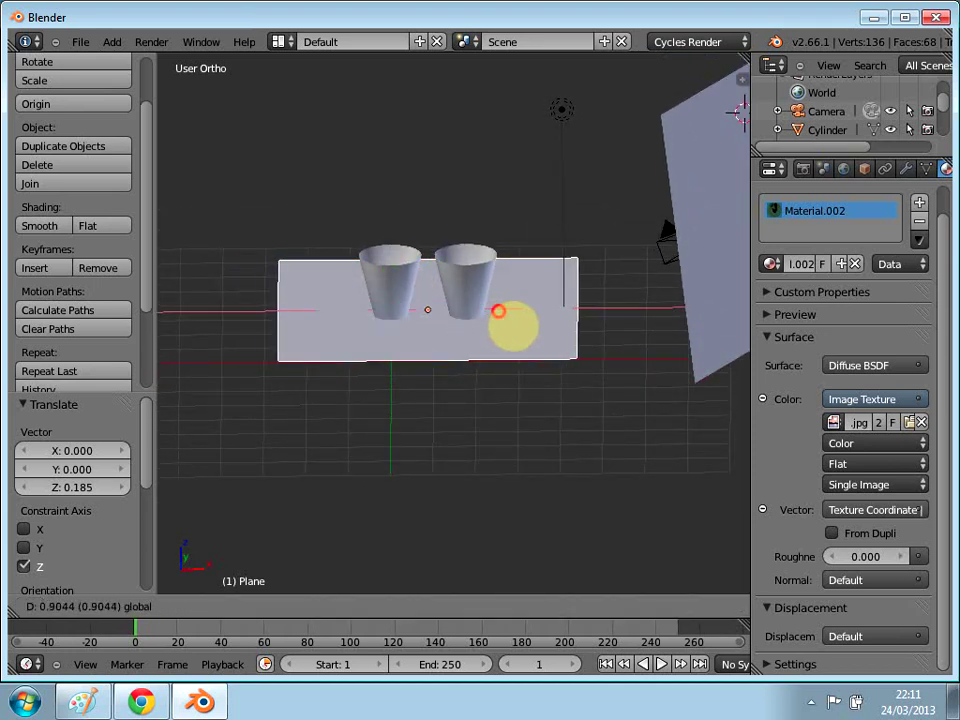
pyautogui.click(498, 311)
pyautogui.press('KP_0')
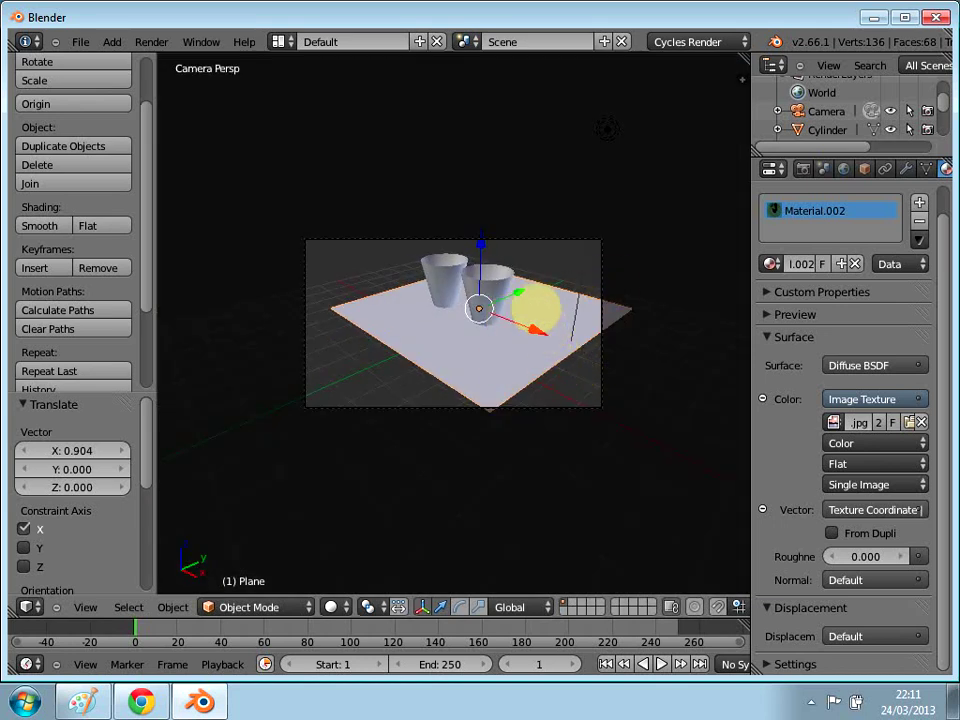
# Step: Select both cups without the ground plane and move them about 0.498 units along the Y axis
pyautogui.keyDown('shift'); pyautogui.rightClick(500, 285); pyautogui.keyUp('shift')
pyautogui.keyDown('shift'); pyautogui.rightClick(442, 276); pyautogui.keyUp('shift')
pyautogui.keyDown('shift'); pyautogui.rightClick(453, 340); pyautogui.keyUp('shift')
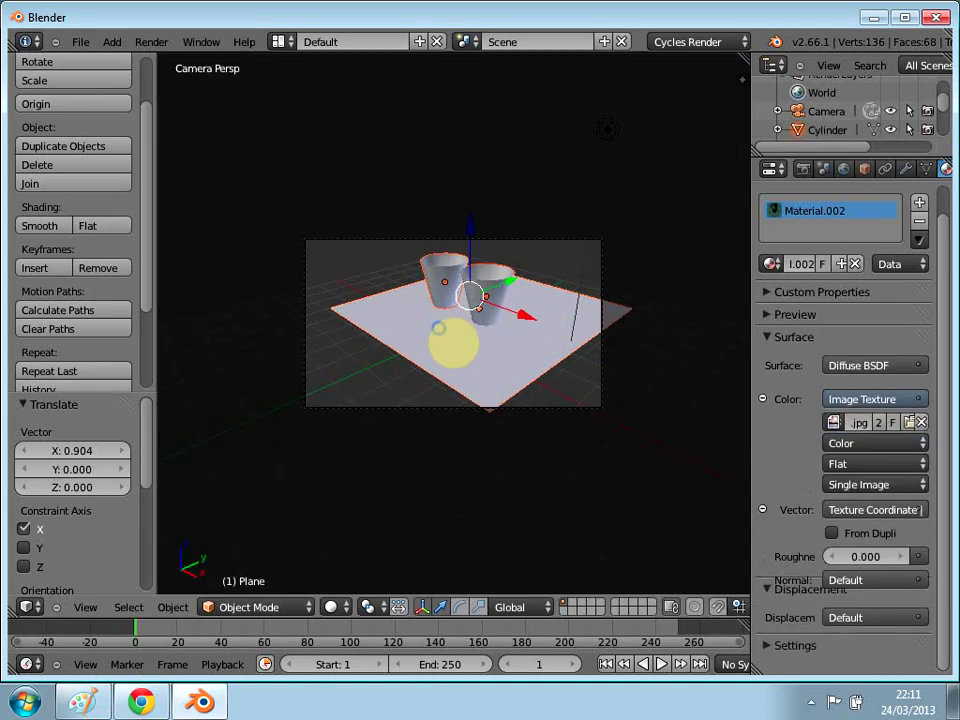
pyautogui.keyDown('shift'); pyautogui.rightClick(453, 340); pyautogui.keyUp('shift')
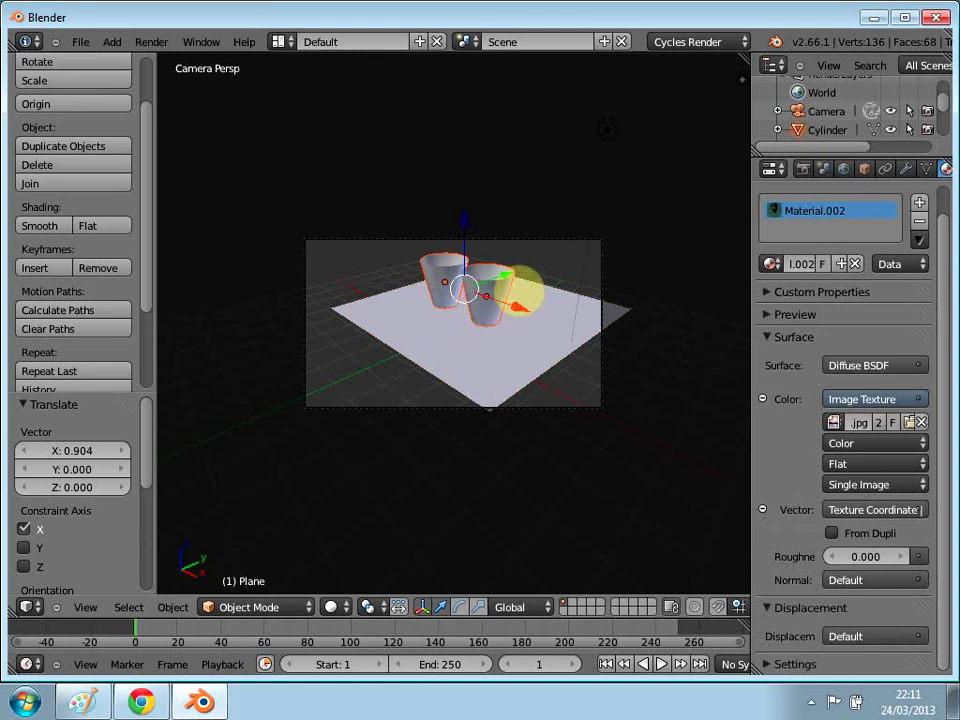
pyautogui.press('g')
pyautogui.press('y')
pyautogui.click(535, 357)
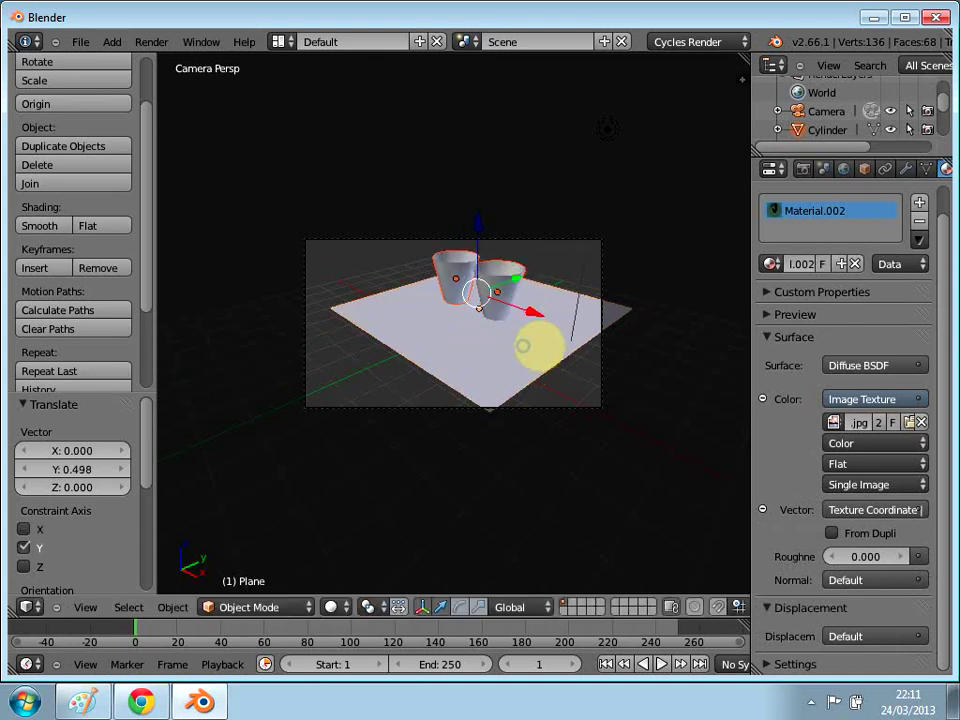
# Step: Move the cups and ground plane together about -0.878 units along X and -0.340 along Z to frame them in the camera
pyautogui.press('g')
pyautogui.press('x')
pyautogui.click(509, 300)
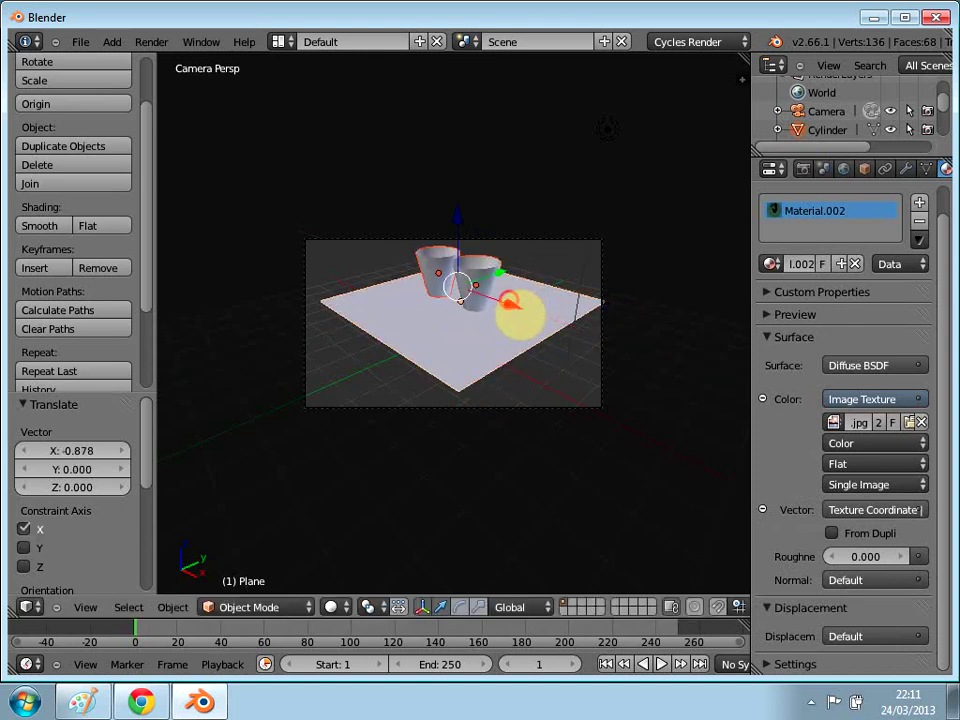
pyautogui.press('g')
pyautogui.press('z')
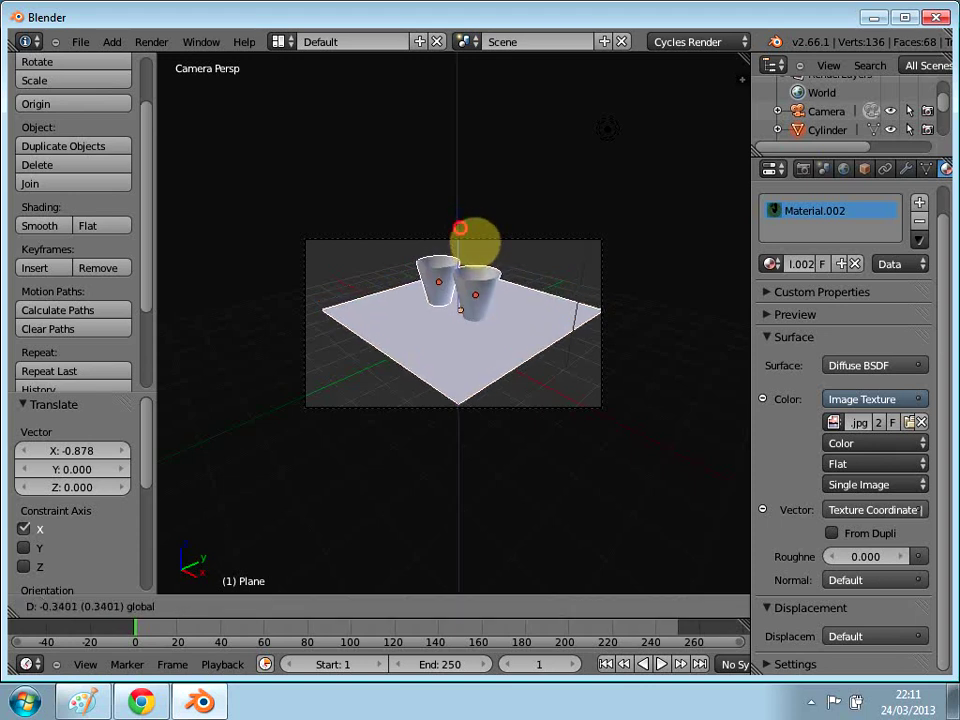
pyautogui.click(475, 237)
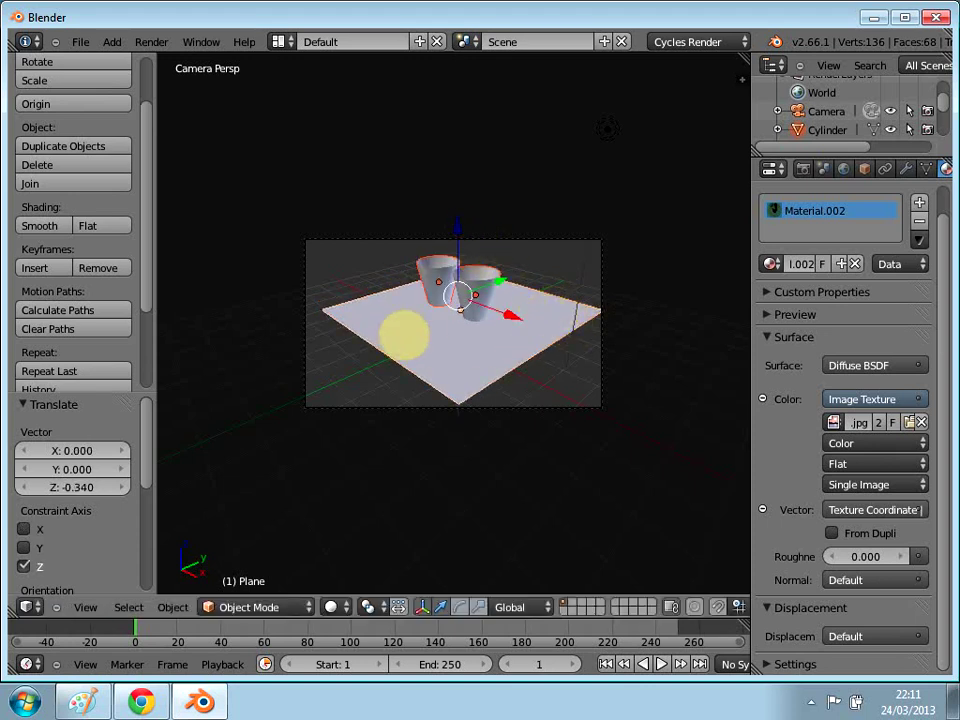
# Step: Leave the camera view and render the active scene as a still image at 50% of 1920 × 1080
pyautogui.press('KP_0')
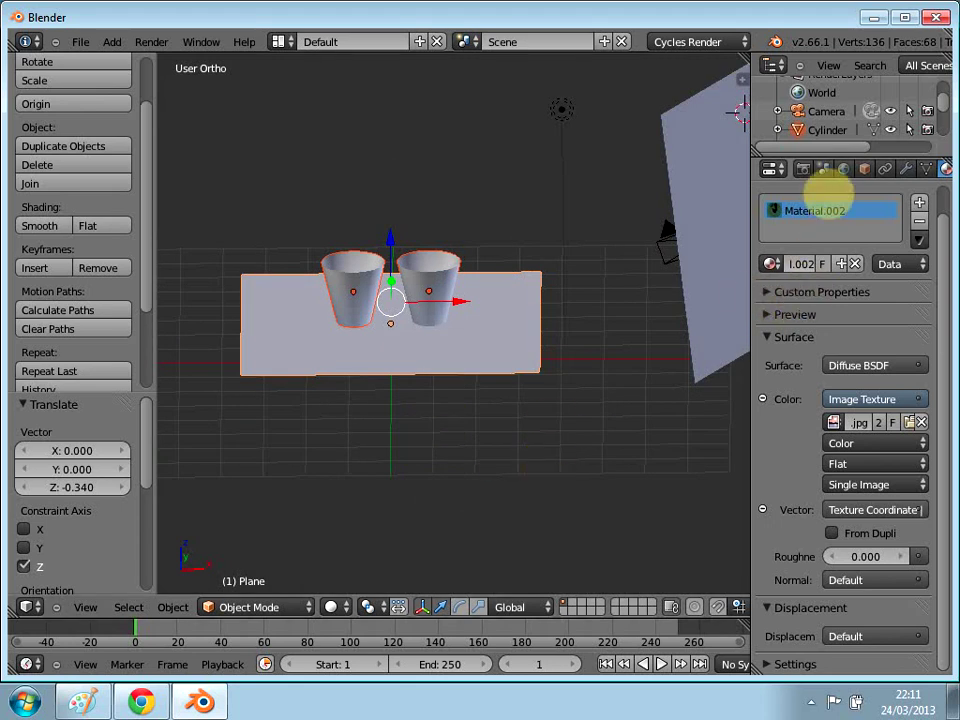
pyautogui.click(812, 168)
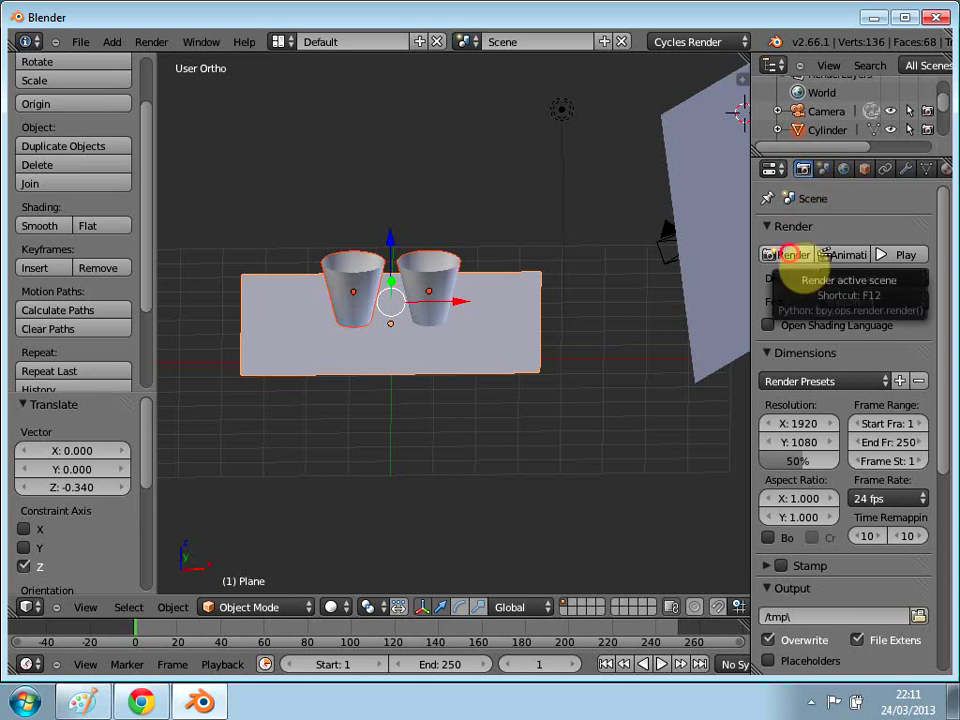
pyautogui.click(795, 257)
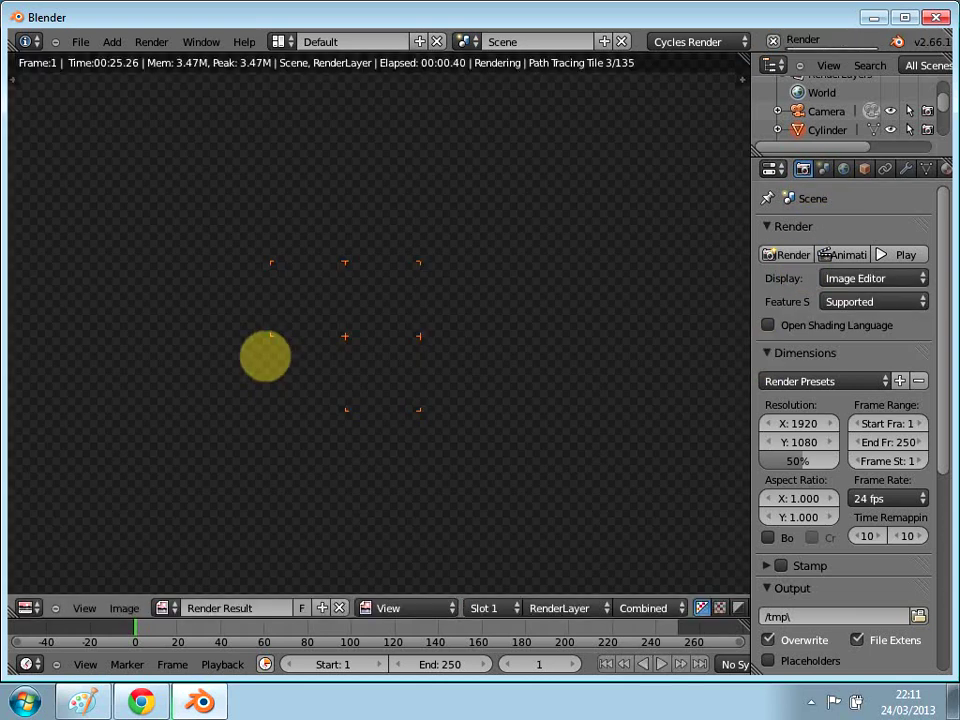